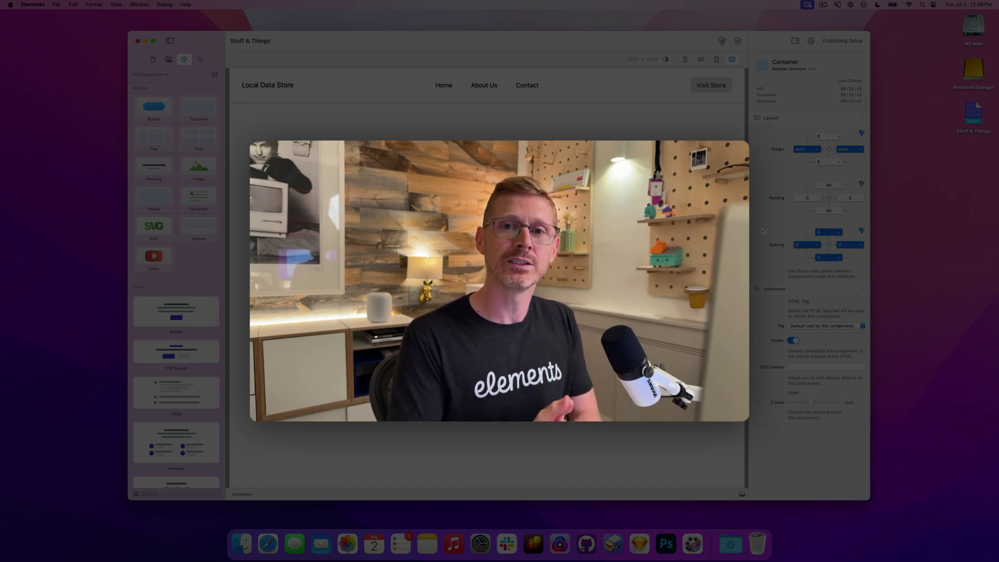
# Step: Add the FAQs component from the core components to the empty container below the banner
pyautogui.scroll(-1, 763, 231)
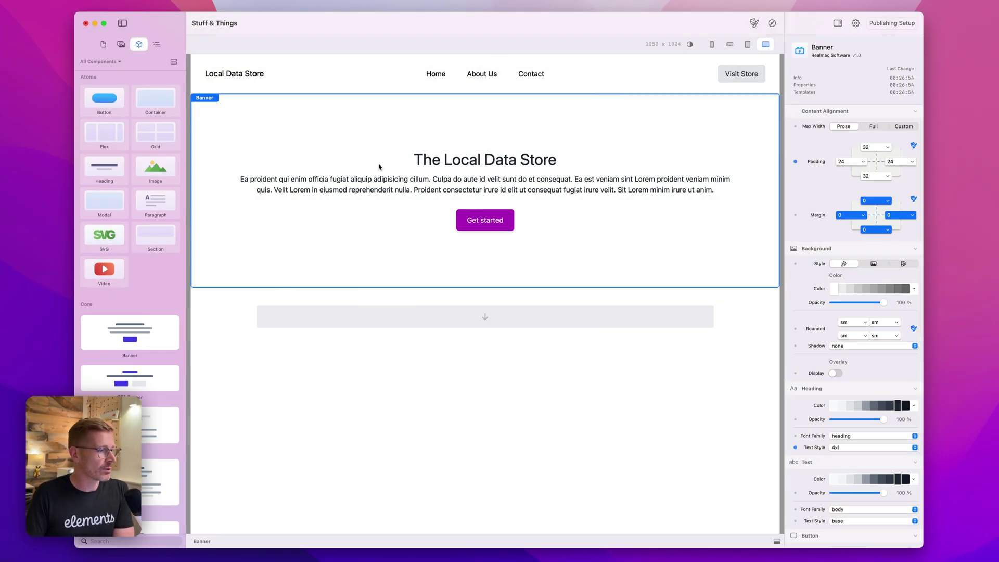
pyautogui.scroll(-5, 130, 333)
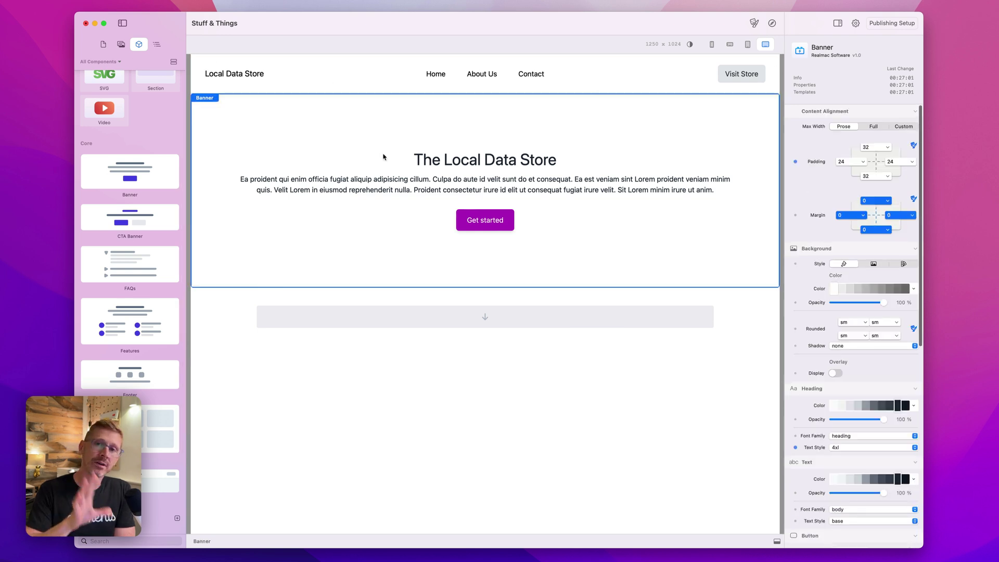
pyautogui.scroll(-2, 121, 239)
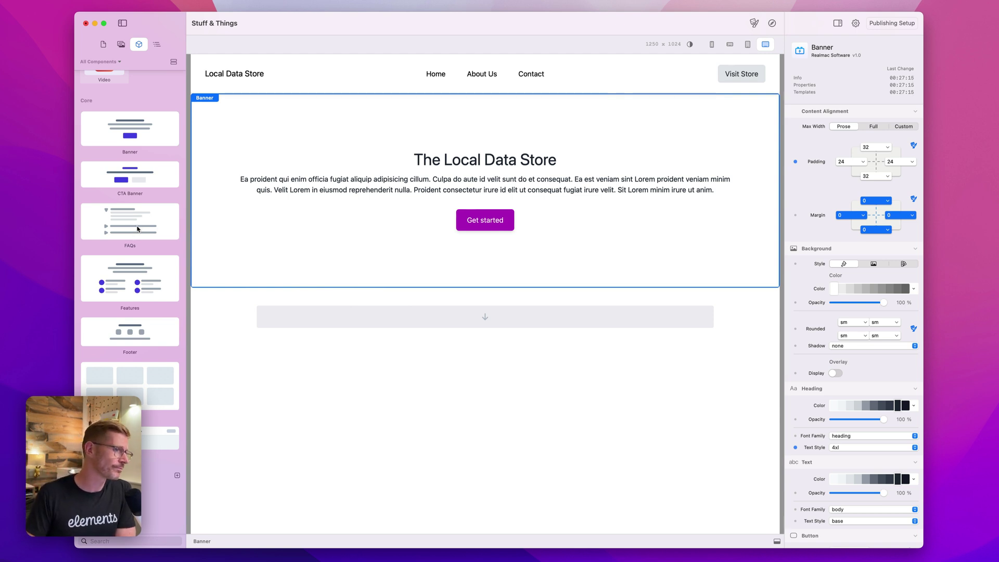
pyautogui.moveTo(131, 231); pyautogui.dragTo(133, 228)
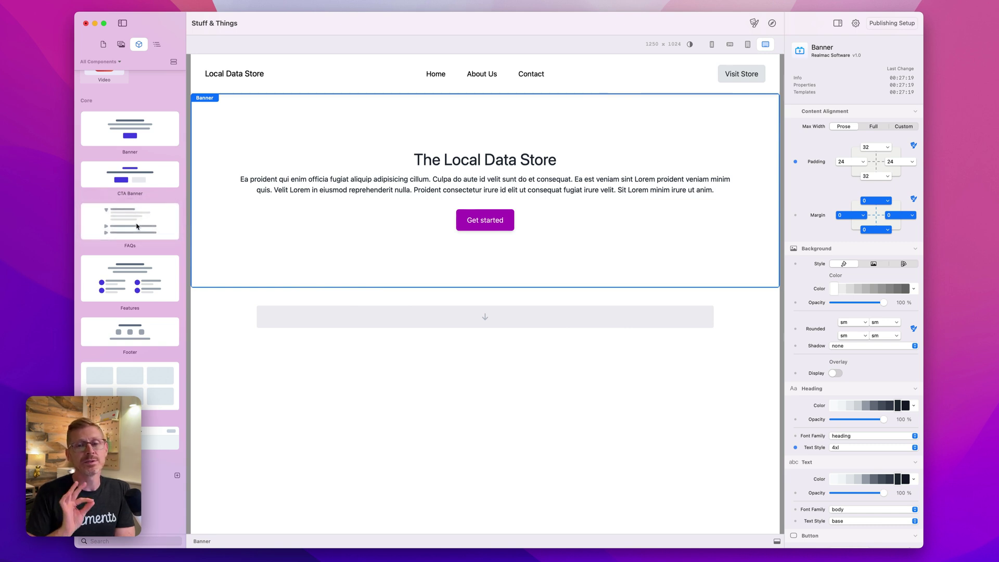
pyautogui.moveTo(137, 227); pyautogui.dragTo(548, 331)
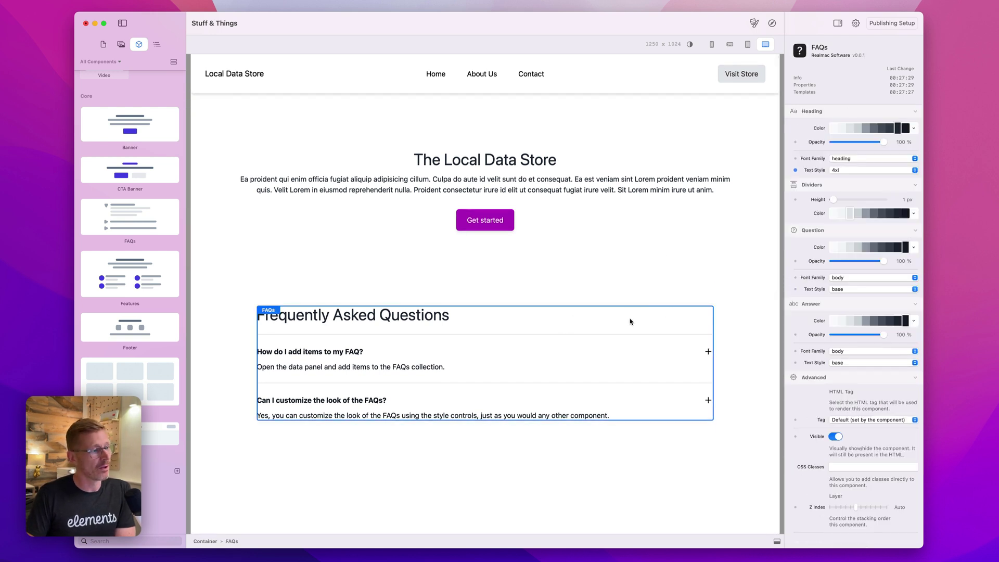
pyautogui.doubleClick(338, 317)
pyautogui.click(506, 312)
pyautogui.moveTo(506, 312); pyautogui.dragTo(256, 316)
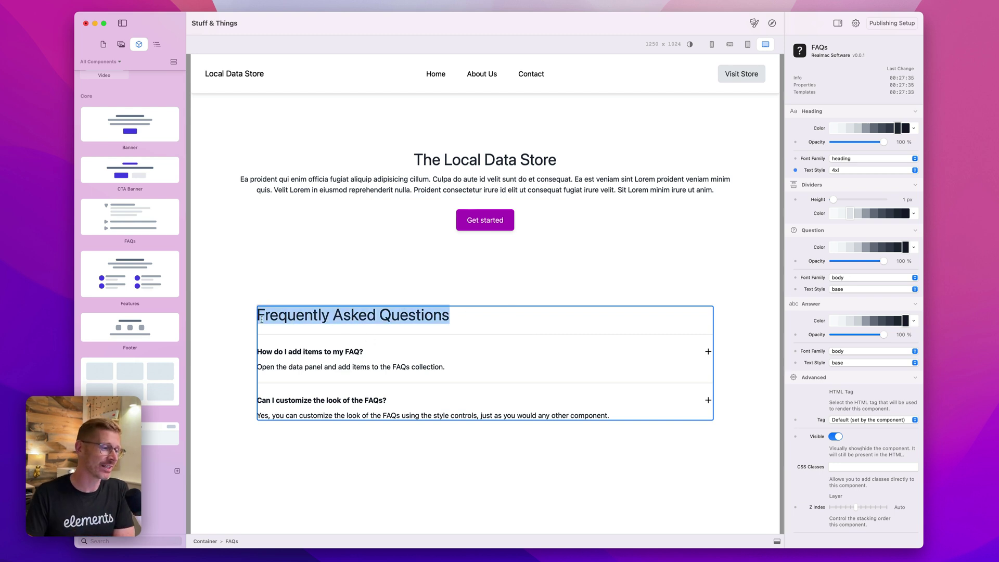
pyautogui.click(396, 359)
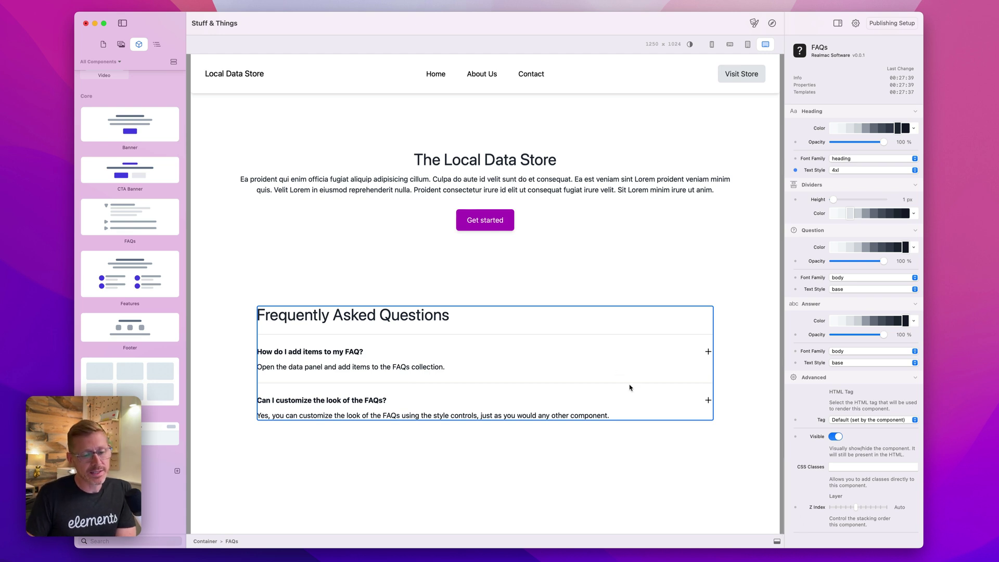
# Step: Open the data panel for the FAQs component and reduce its height to show more of the page preview
pyautogui.click(777, 542)
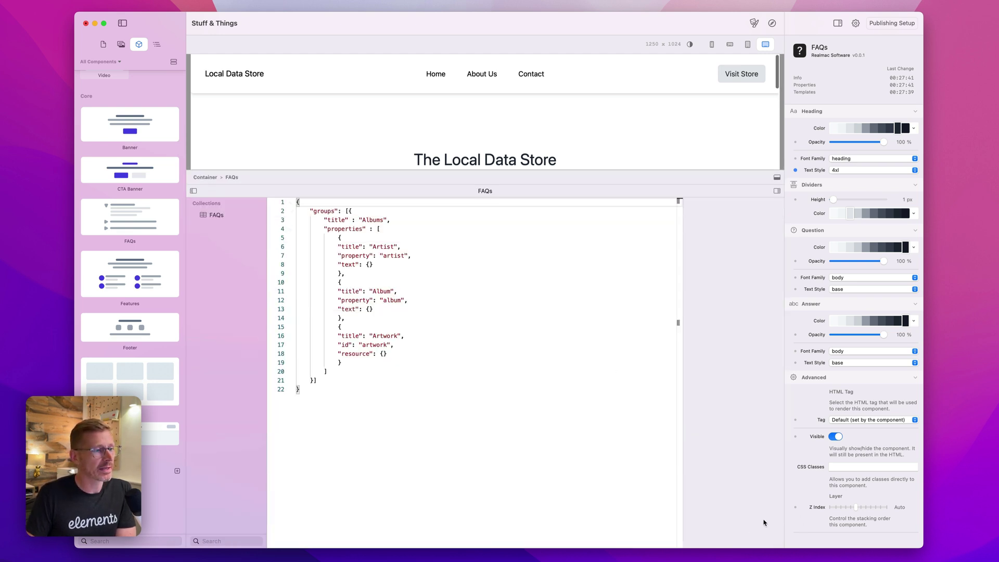
pyautogui.moveTo(664, 185); pyautogui.dragTo(675, 383)
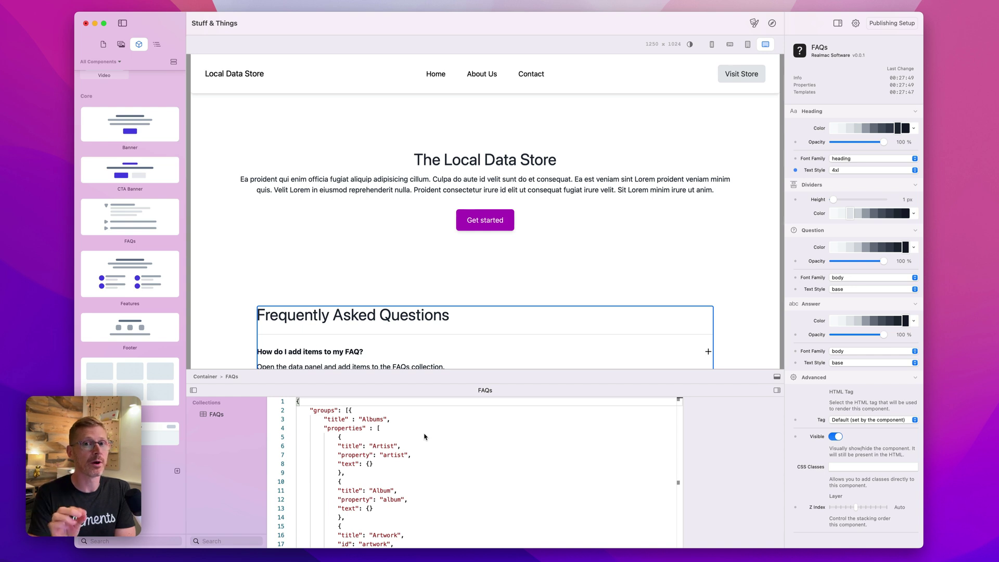
pyautogui.scroll(-3, 330, 304)
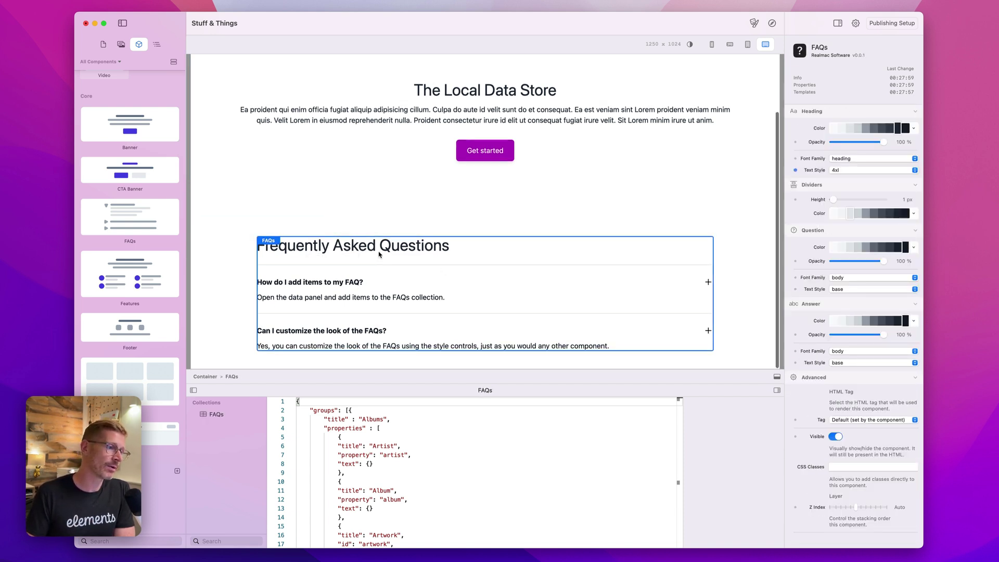
# Step: Add a first item to the FAQs collection and title it "This is a great question"
pyautogui.click(219, 415)
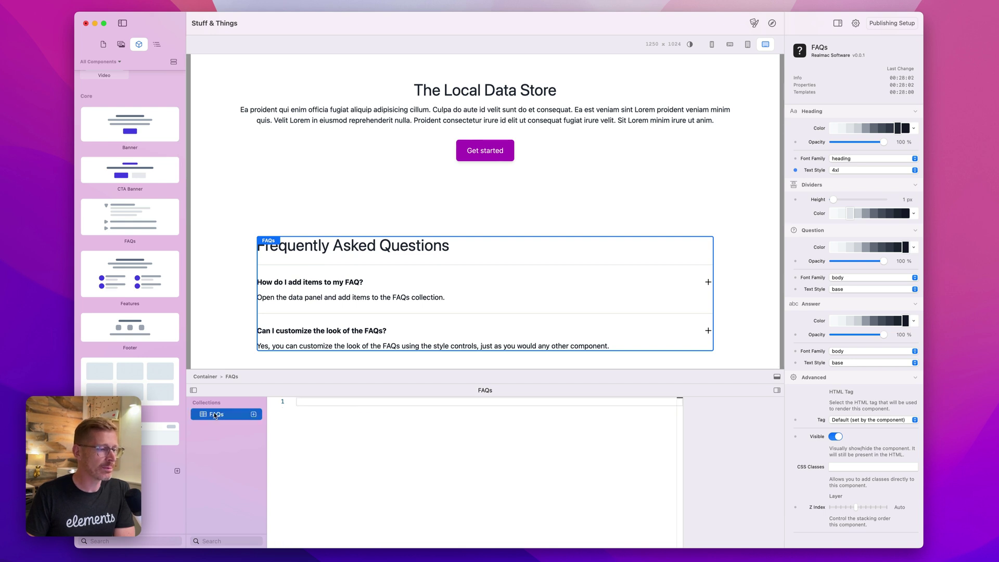
pyautogui.click(254, 415)
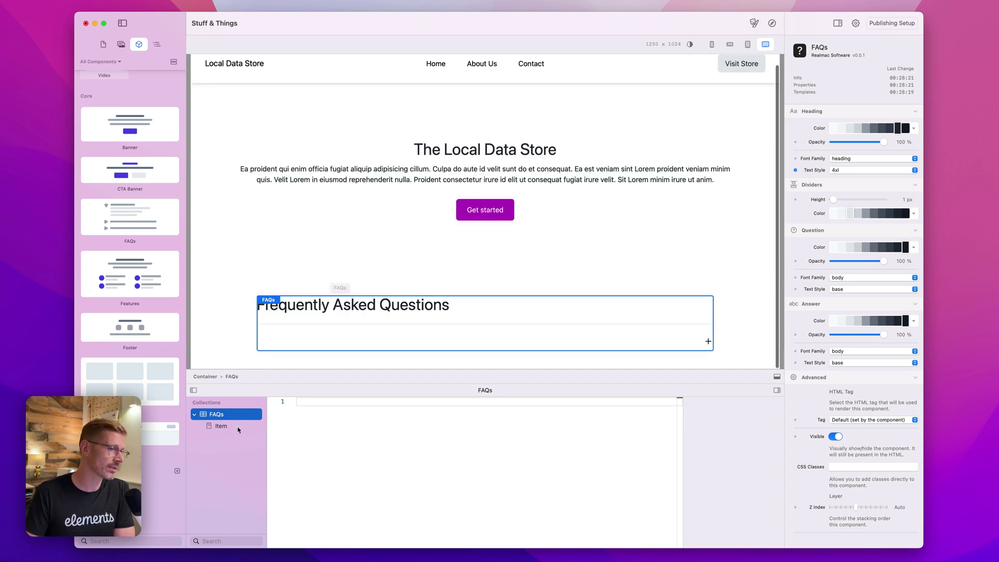
pyautogui.click(220, 427)
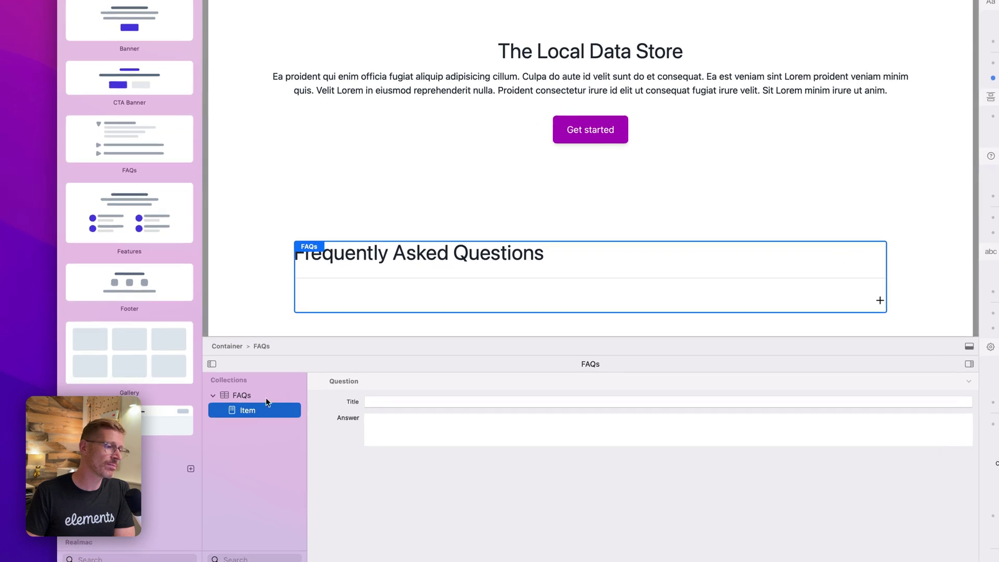
pyautogui.click(412, 402)
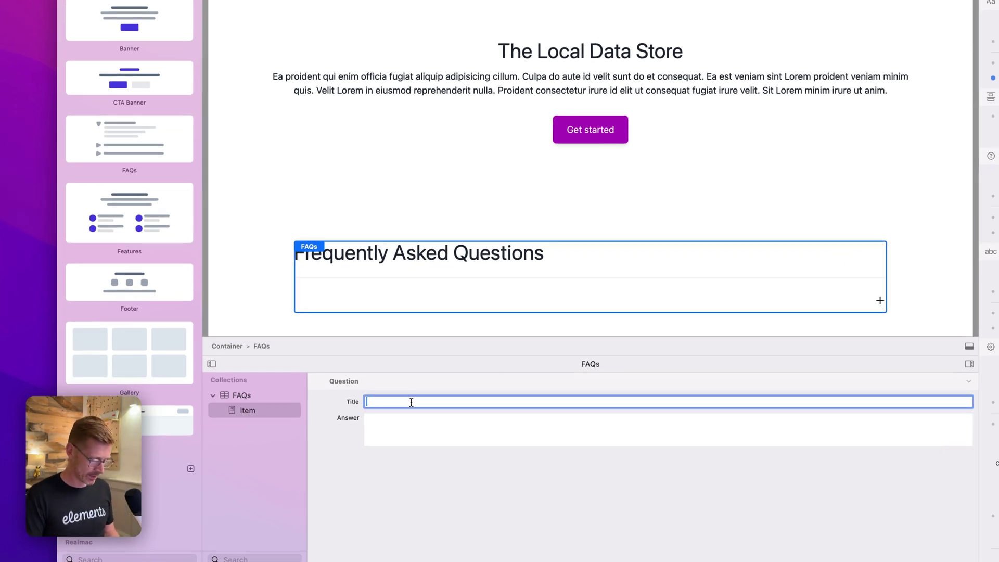
pyautogui.write('This is a gr')
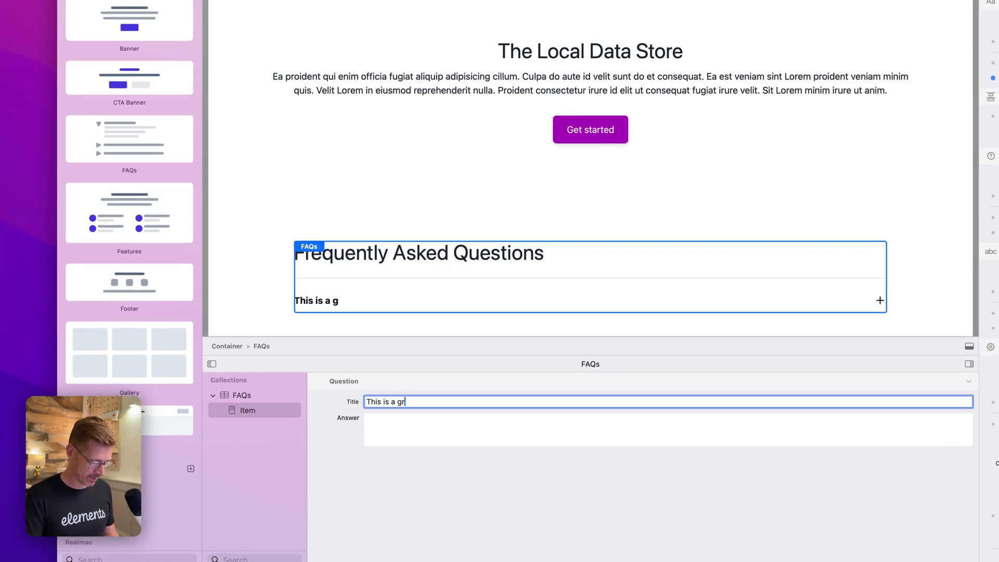
pyautogui.write('eat questions')
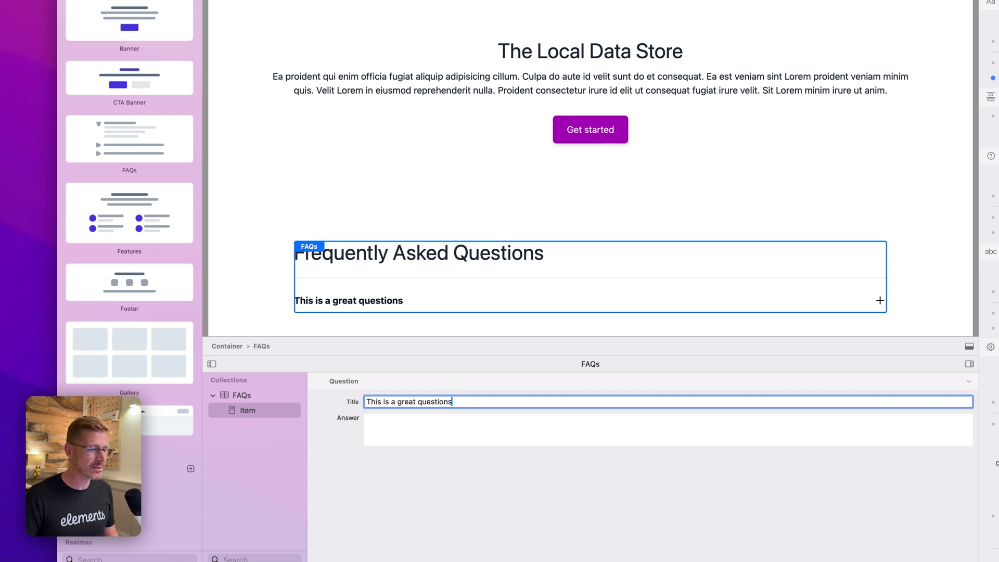
pyautogui.press('BackSpace')
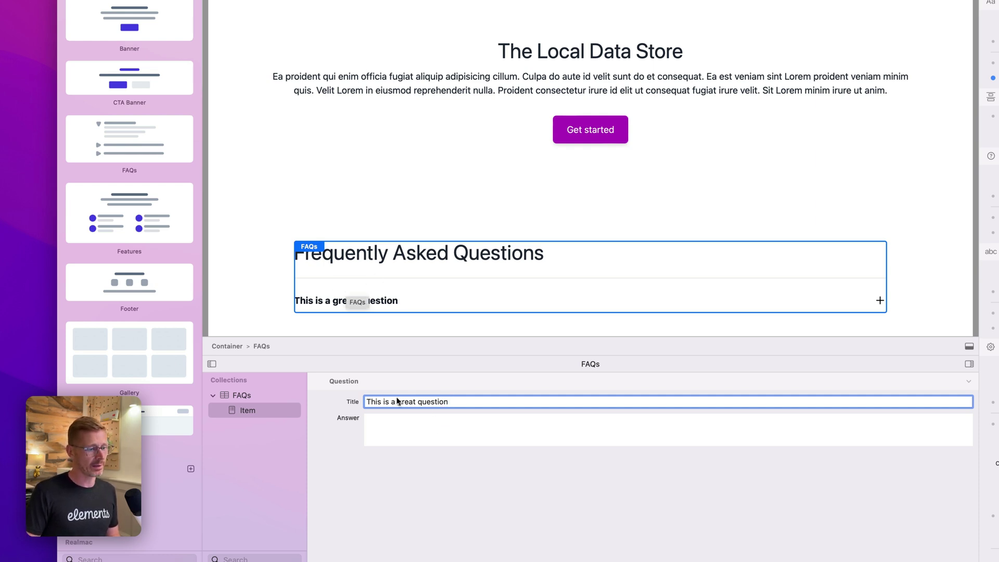
# Step: Set the first item's answer to "This is an answer." and end its title with a question mark
pyautogui.click(417, 427)
pyautogui.write('This i')
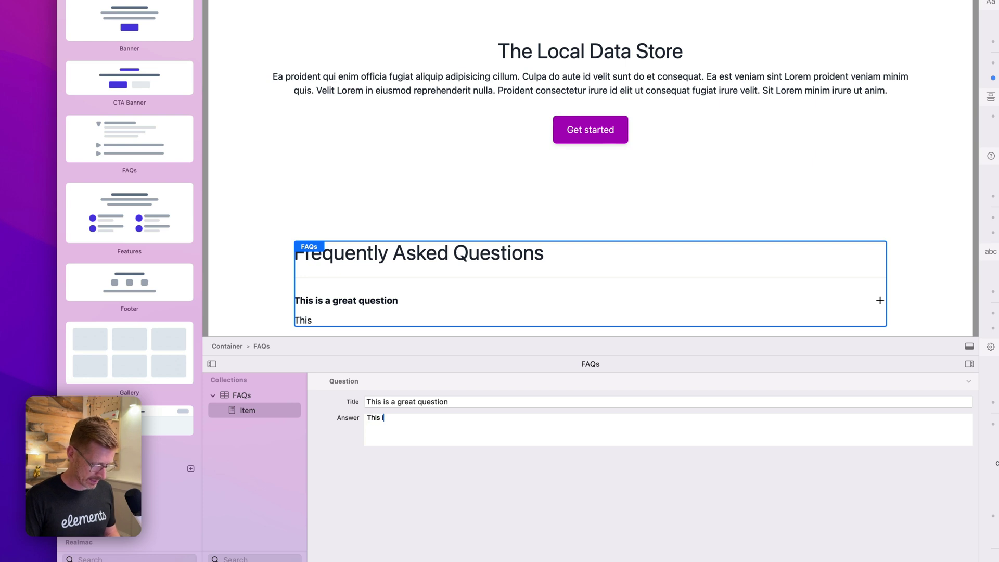
pyautogui.write('s an answer.')
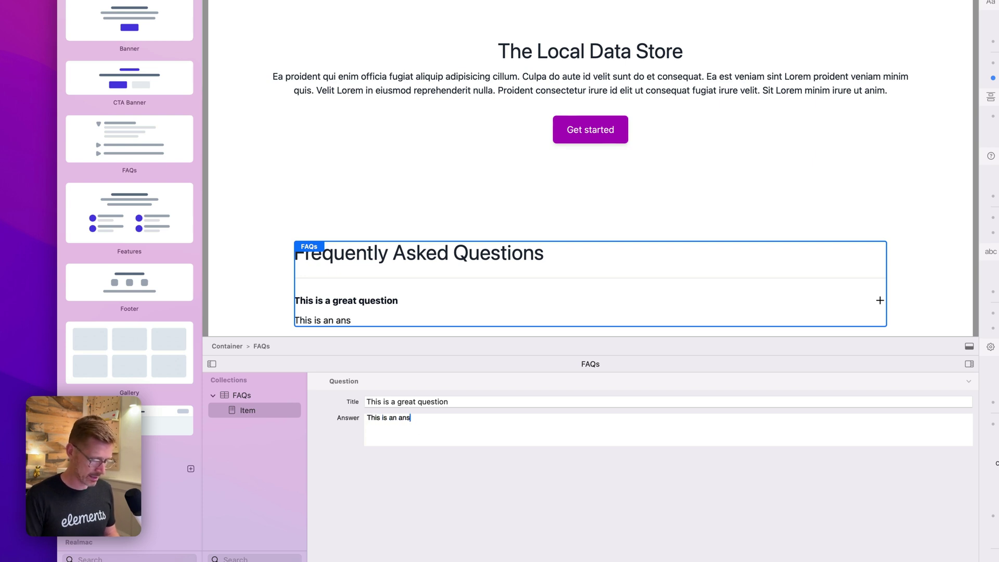
pyautogui.click(493, 402)
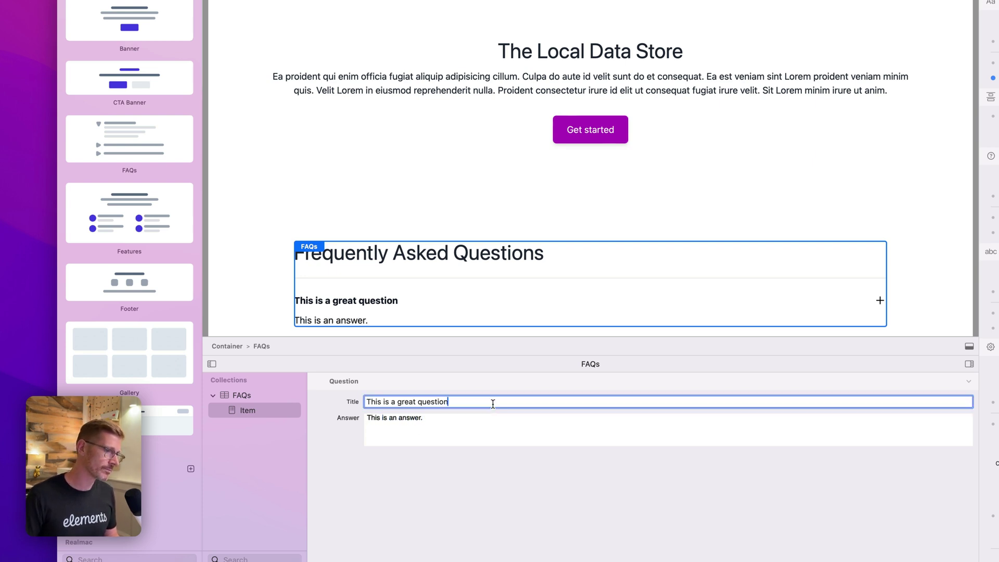
pyautogui.write('?')
pyautogui.click(482, 423)
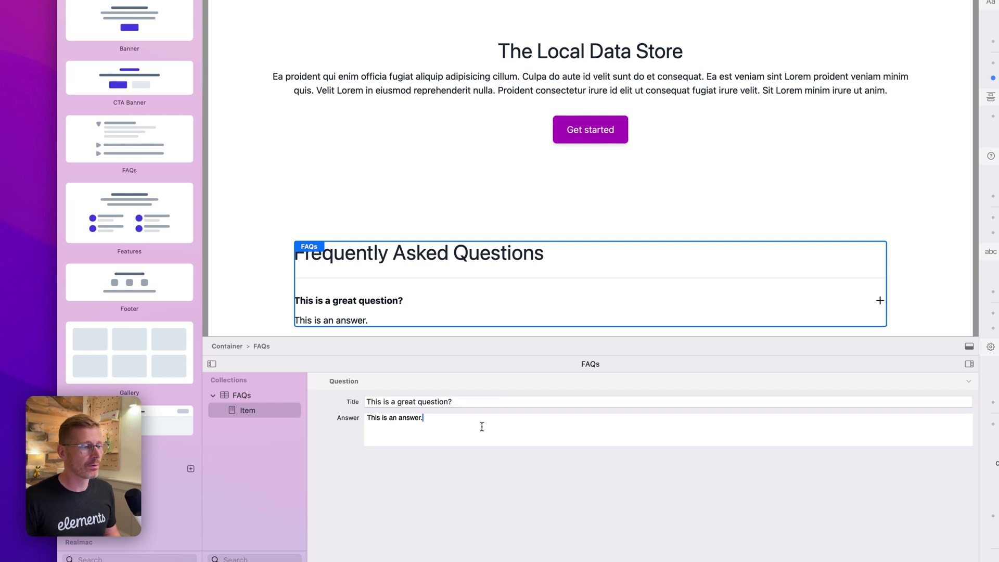
pyautogui.scroll(-1, 550, 304)
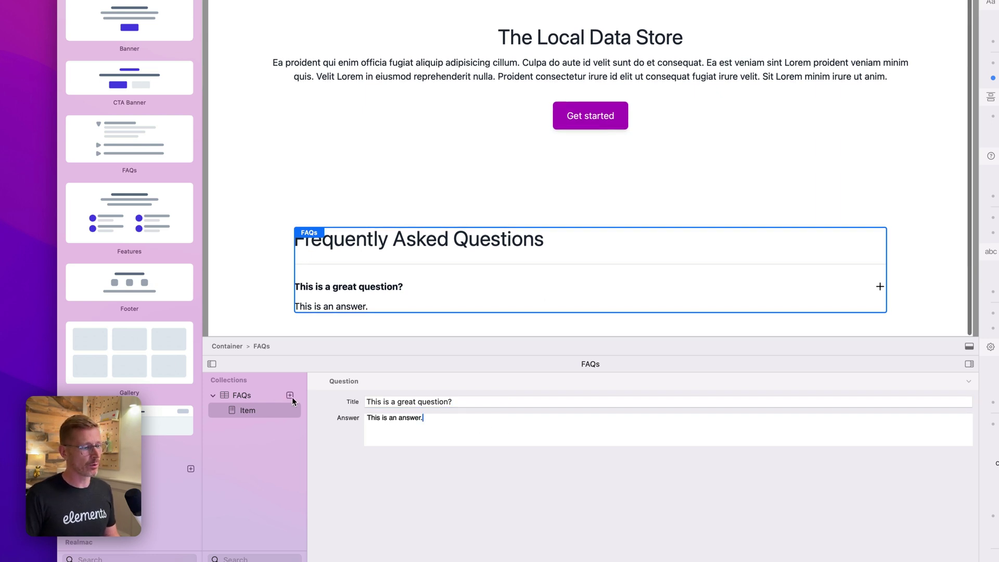
# Step: Add a second item to the FAQs collection and title it "Wow another question"
pyautogui.click(290, 396)
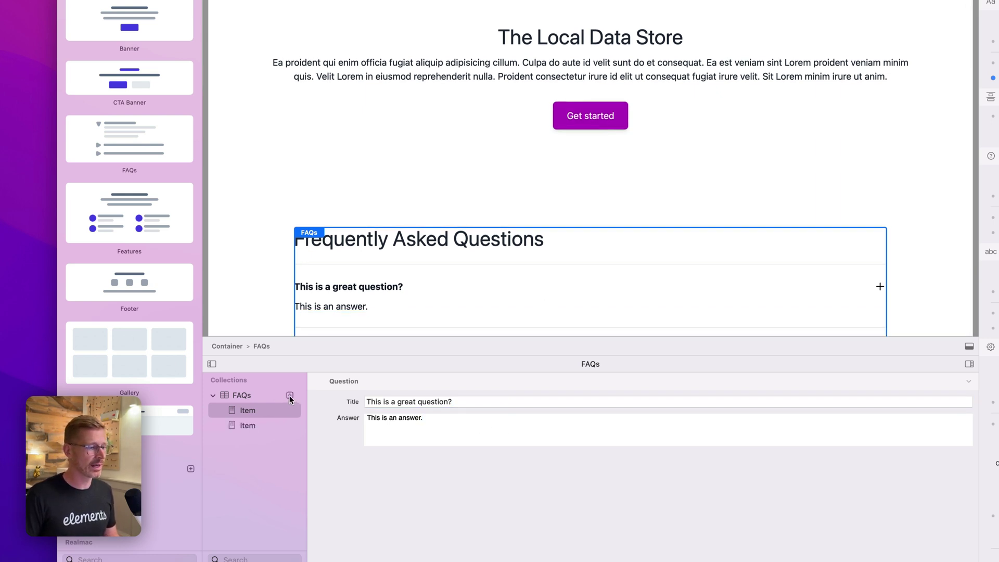
pyautogui.click(255, 426)
pyautogui.click(395, 402)
pyautogui.write('Wow ')
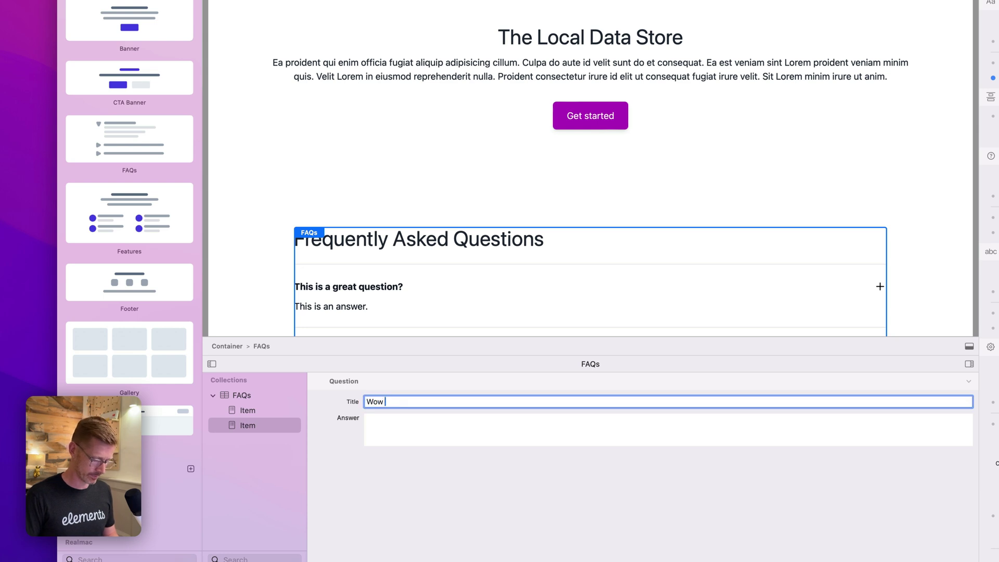
pyautogui.write('anothwr')
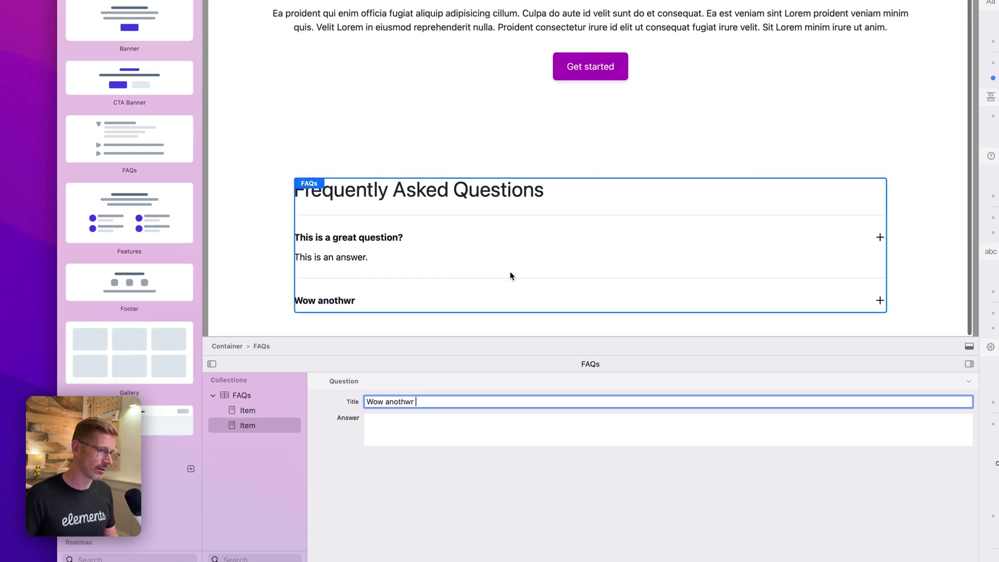
pyautogui.press('BackSpace')
pyautogui.press('BackSpace')
pyautogui.press('BackSpace')
pyautogui.write('er question')
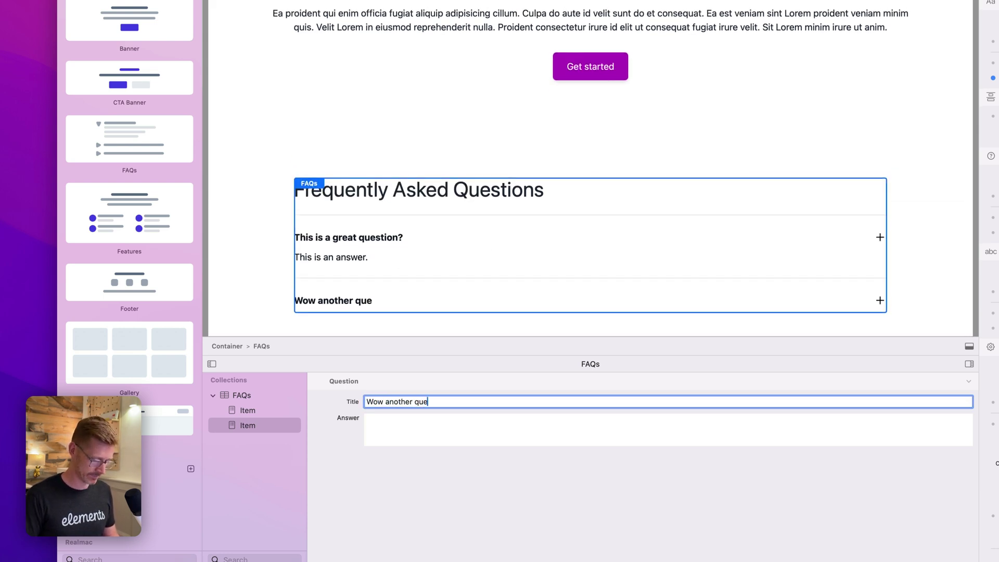
# Step: Set the second FAQ item's answer to "blah blah blah"
pyautogui.click(410, 418)
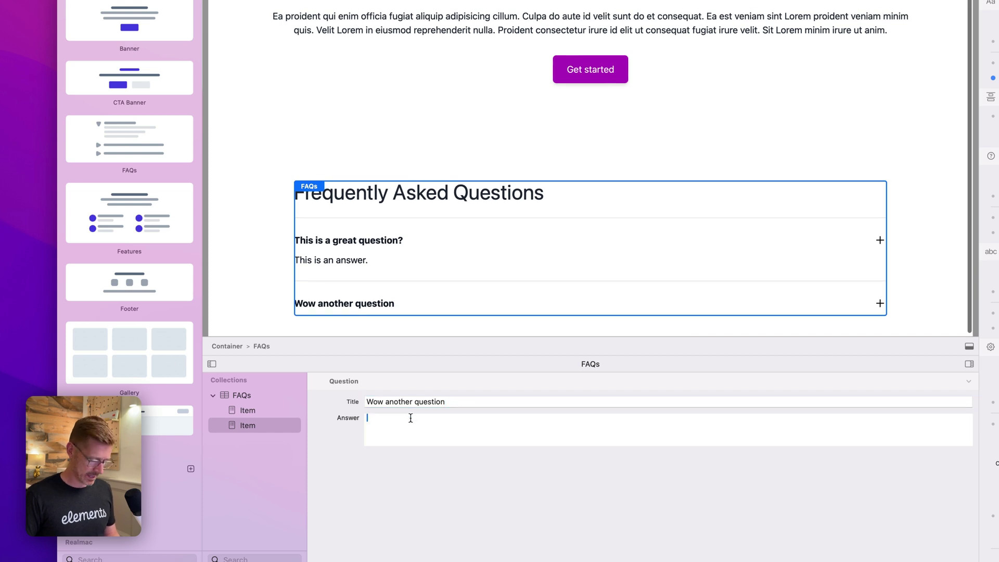
pyautogui.write('blah blah blah')
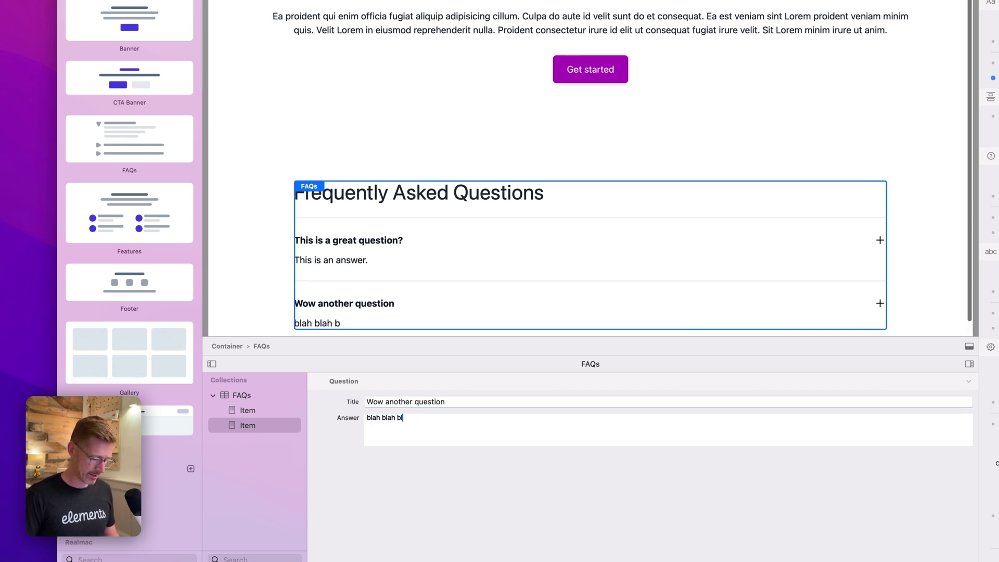
pyautogui.scroll(-1, 510, 242)
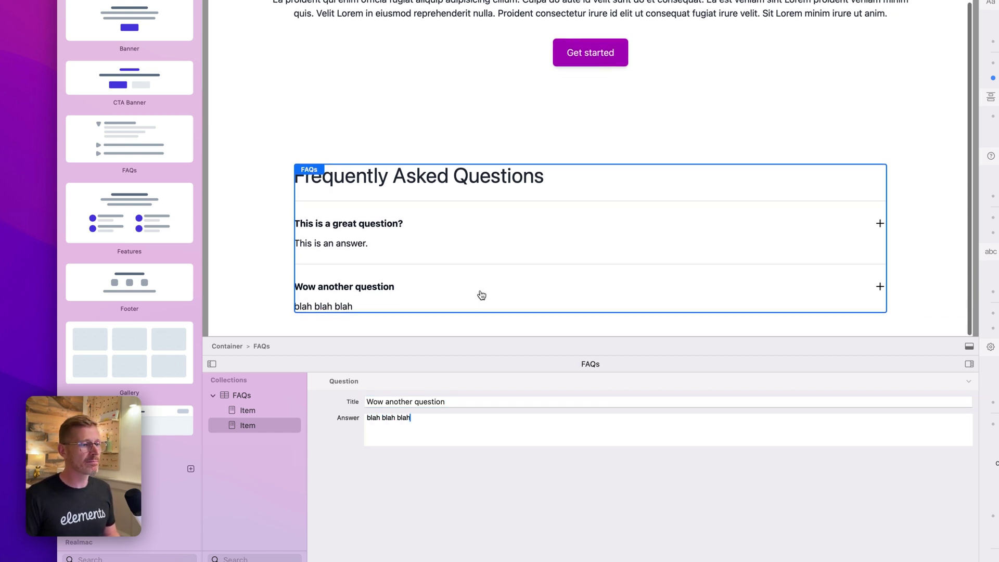
pyautogui.click(257, 412)
pyautogui.click(255, 398)
pyautogui.click(256, 409)
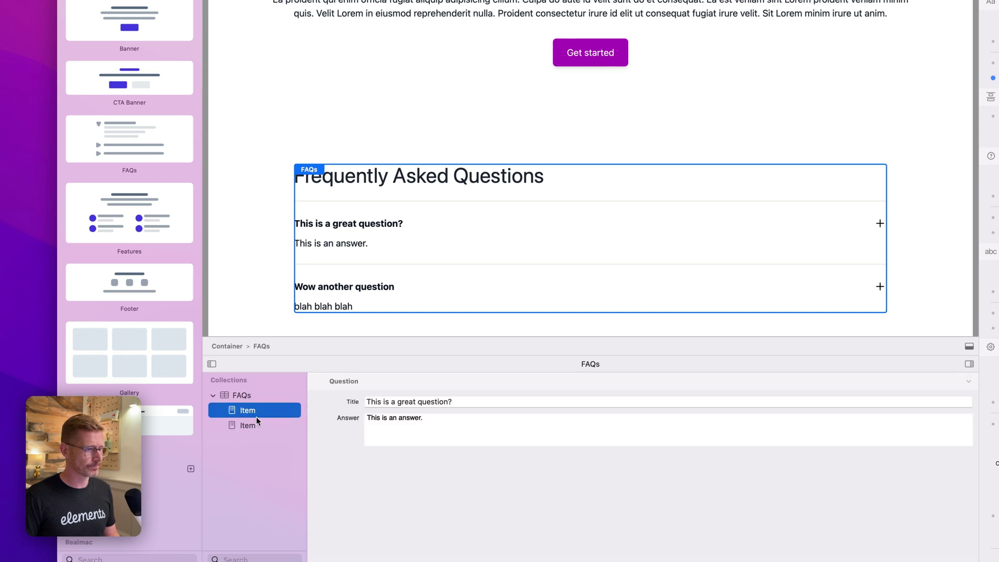
pyautogui.click(260, 424)
pyautogui.click(263, 410)
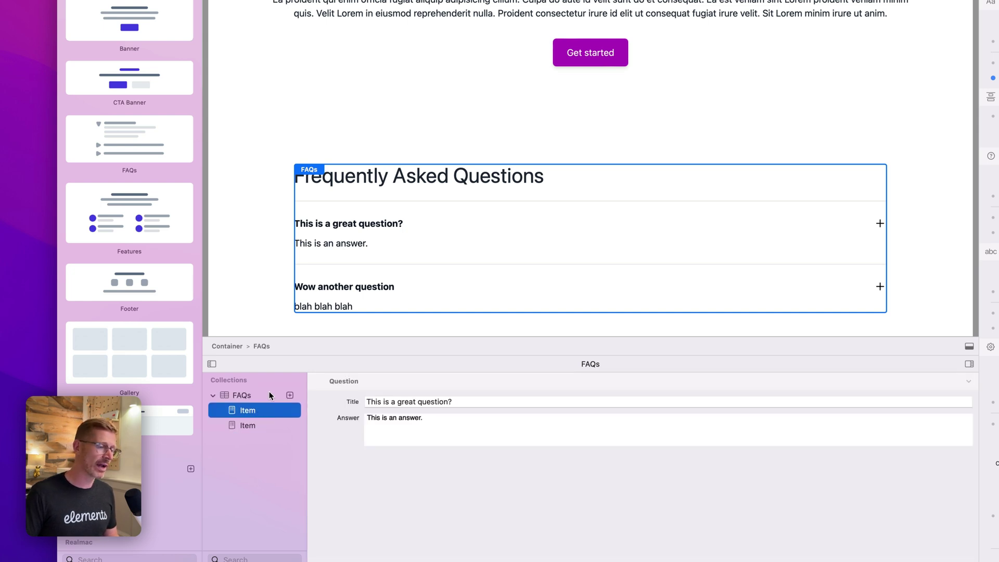
# Step: Add a third item to the FAQs collection, titled "Lets add one more?" with the answer "blah blah blah"
pyautogui.click(269, 396)
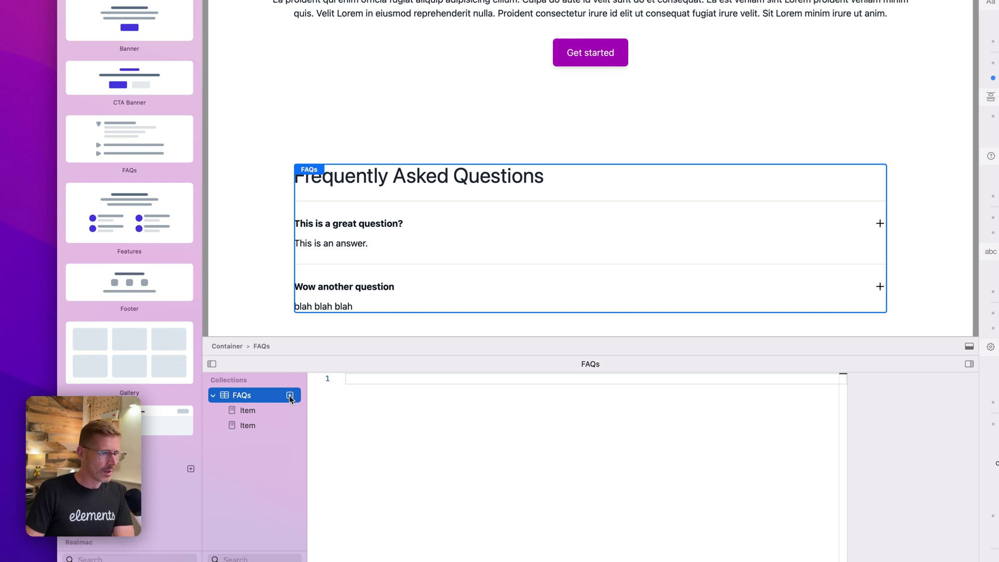
pyautogui.click(290, 396)
pyautogui.click(270, 441)
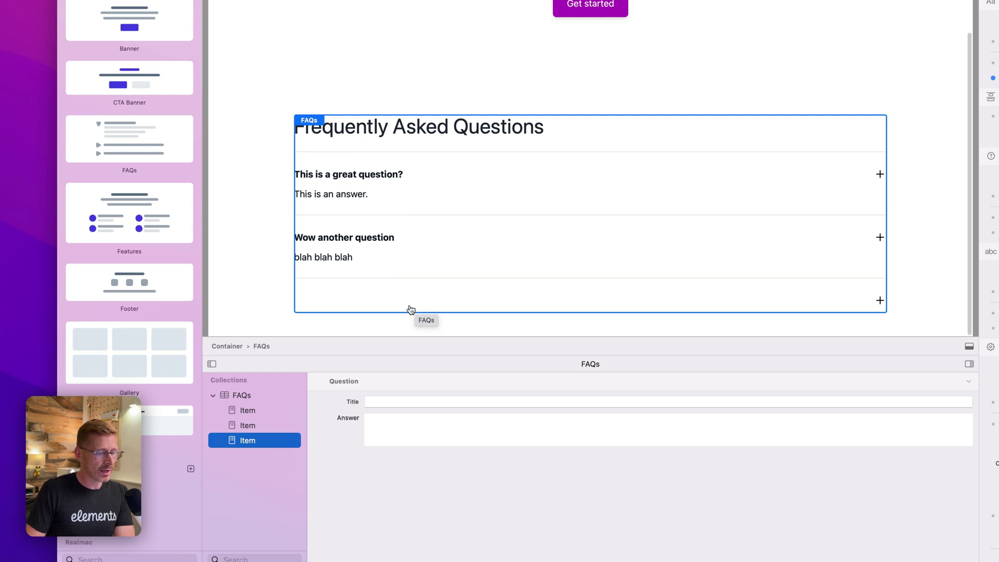
pyautogui.click(386, 399)
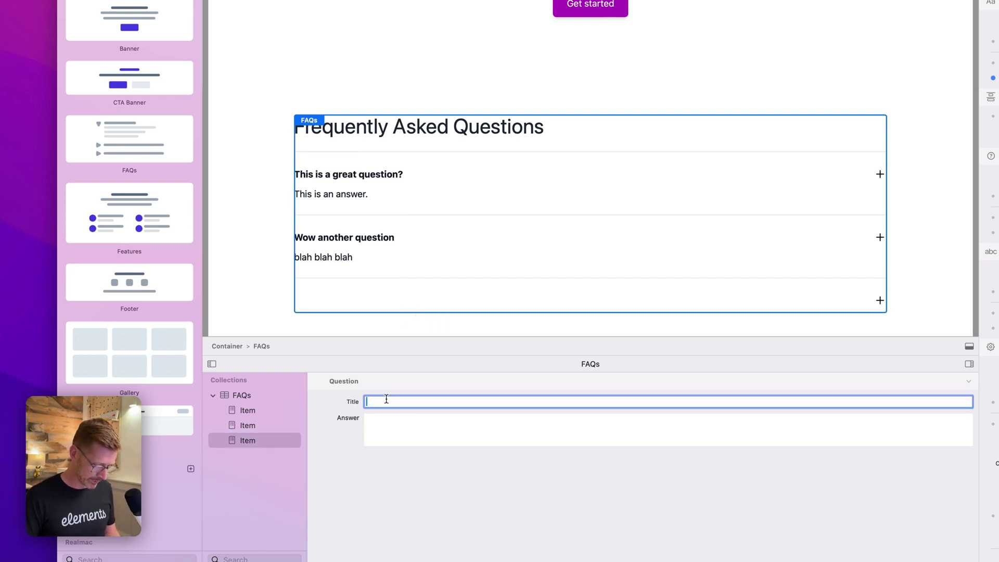
pyautogui.write('Lets add one m')
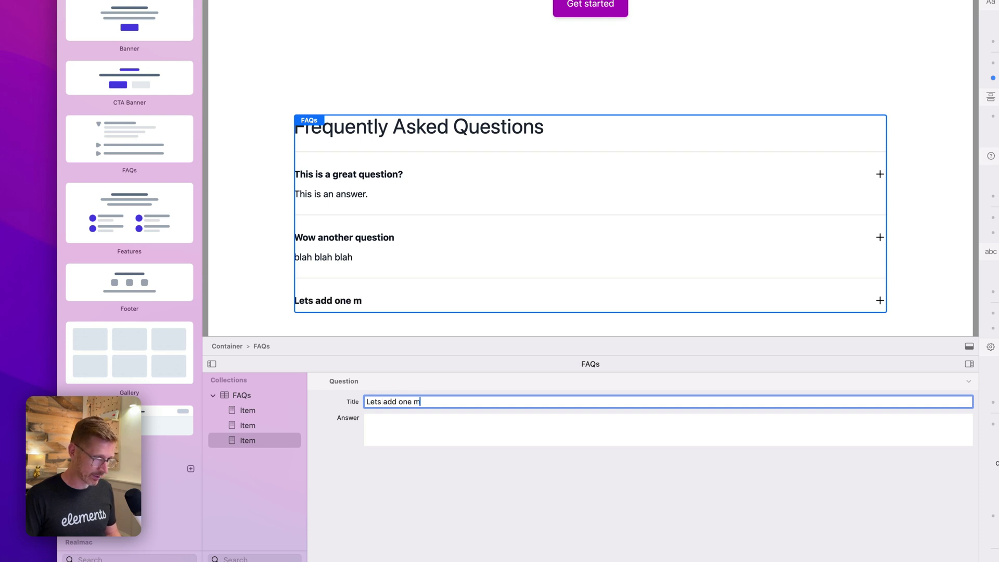
pyautogui.write('ore?')
pyautogui.click(388, 415)
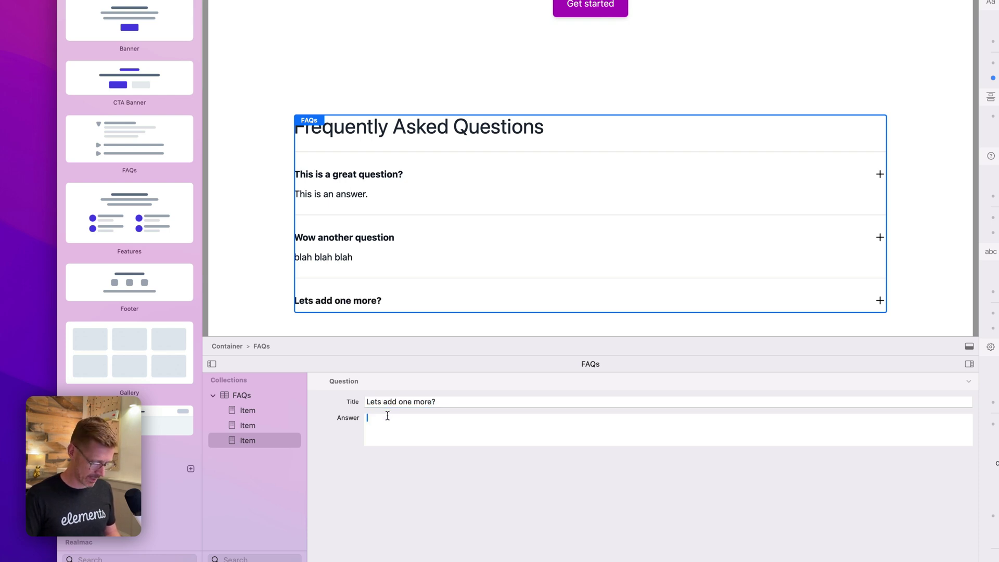
pyautogui.write('blah blah blah')
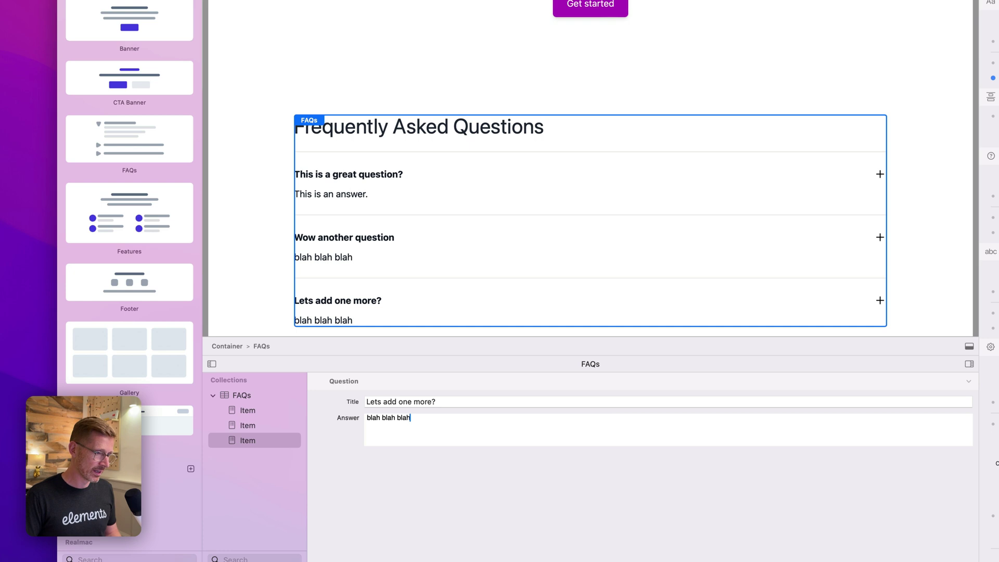
# Step: Review the FAQs collection and the question and answer fields of its three items
pyautogui.click(263, 426)
pyautogui.click(268, 410)
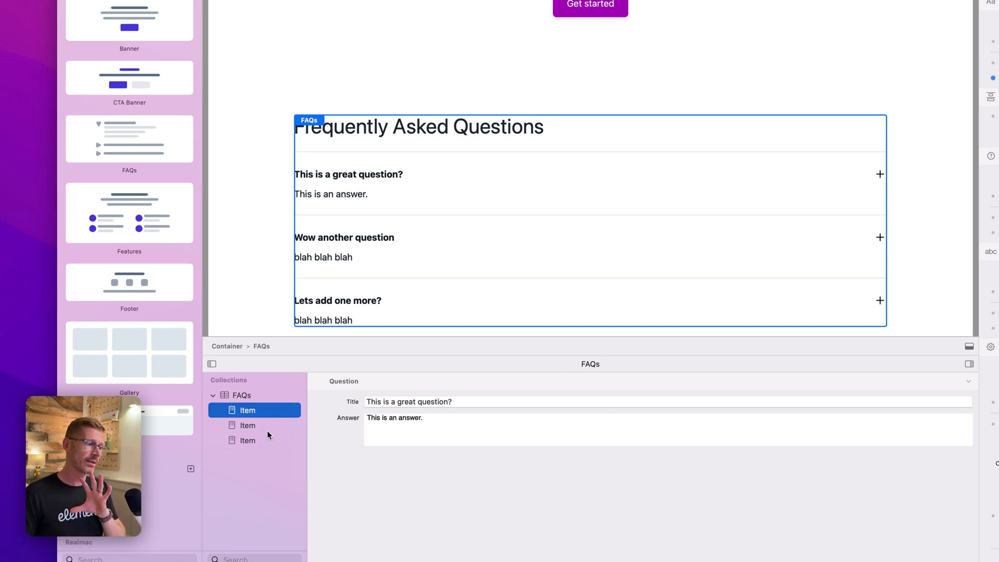
pyautogui.click(265, 427)
pyautogui.click(257, 439)
pyautogui.click(255, 410)
pyautogui.click(256, 396)
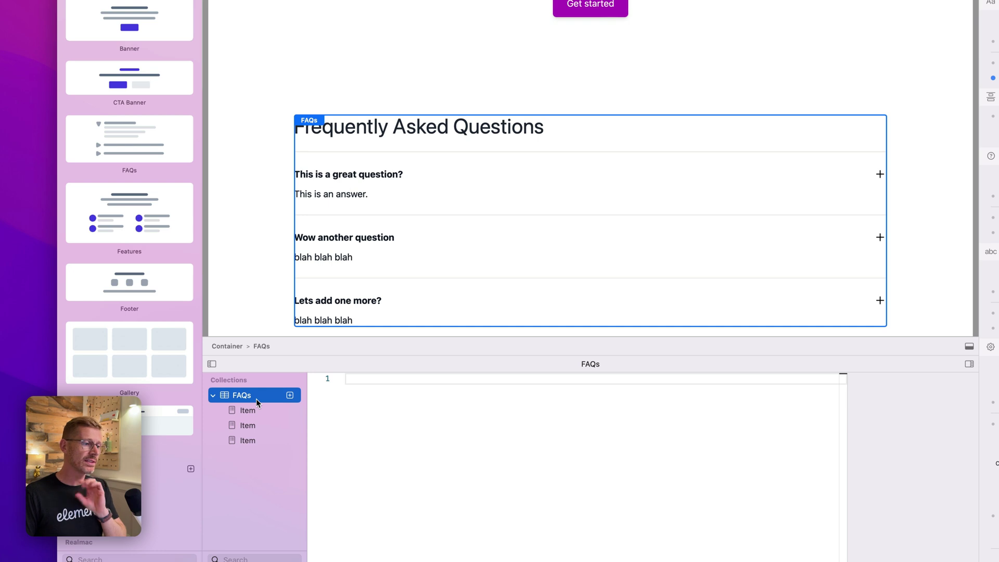
pyautogui.click(255, 410)
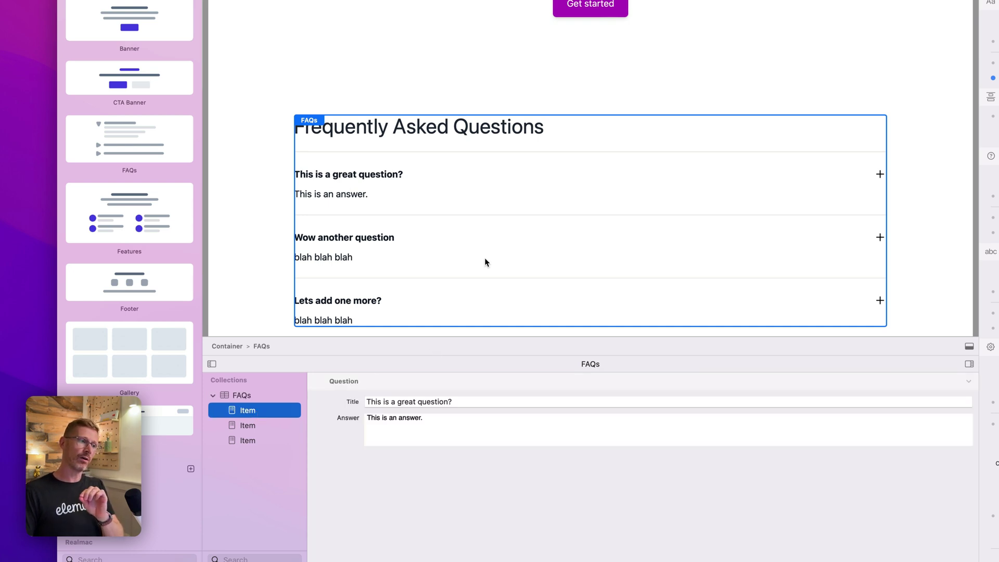
pyautogui.scroll(-1, 517, 245)
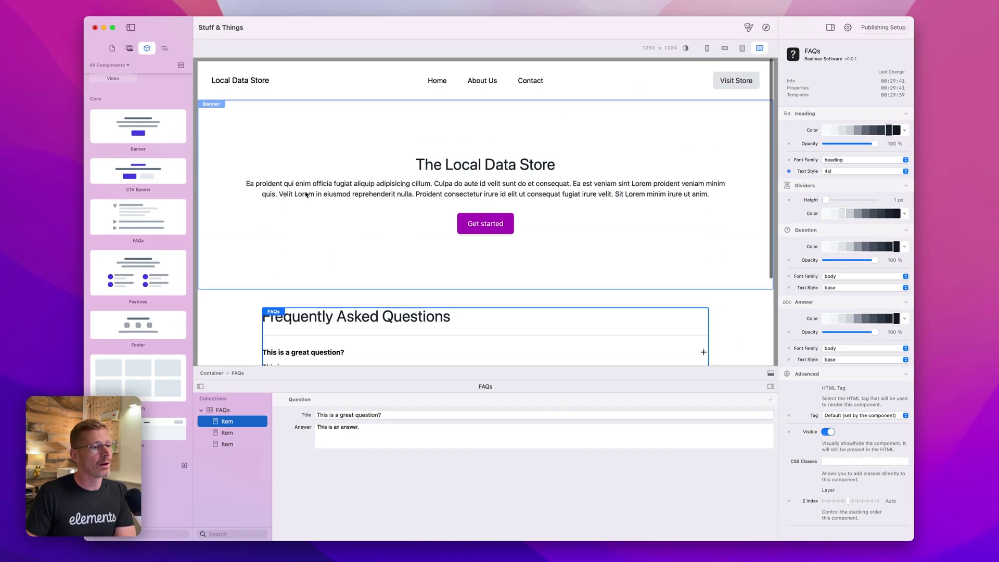
# Step: Insert a Grid above the FAQs component and set all four of its grid items to 12 columns
pyautogui.scroll(5, 151, 103)
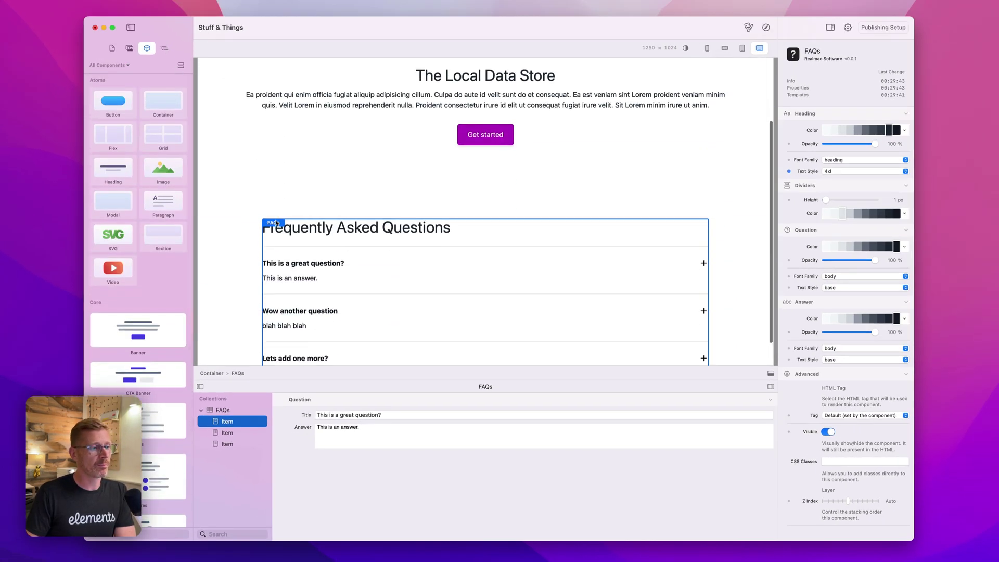
pyautogui.moveTo(152, 141); pyautogui.dragTo(452, 228)
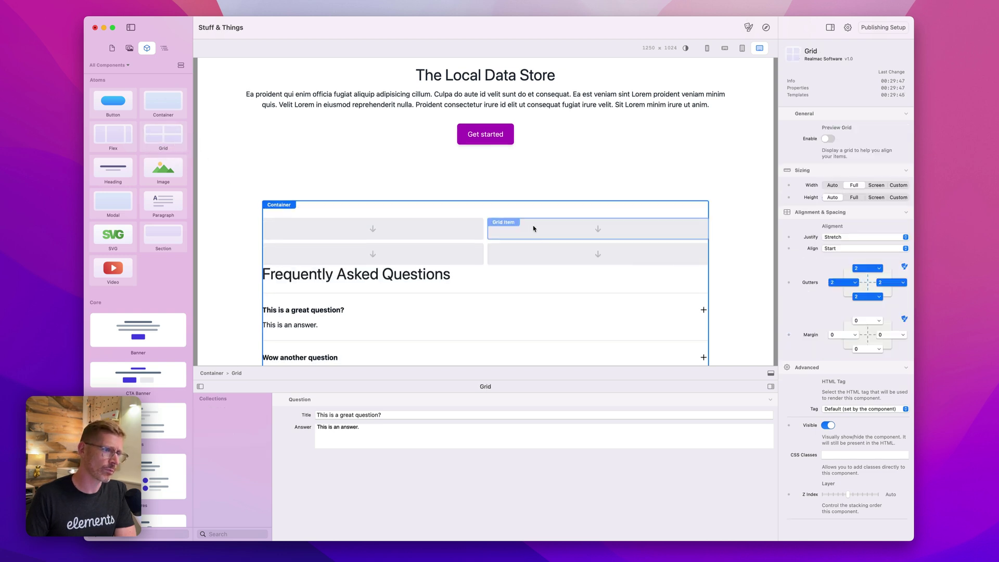
pyautogui.click(476, 187)
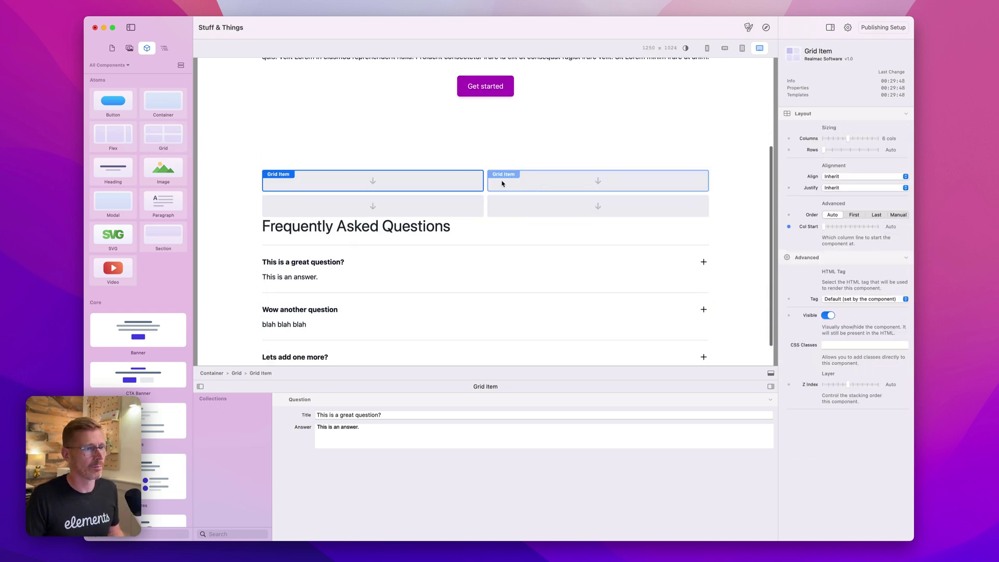
pyautogui.keyDown('shift'); pyautogui.click(502, 184); pyautogui.keyUp('shift')
pyautogui.keyDown('shift'); pyautogui.click(452, 209); pyautogui.keyUp('shift')
pyautogui.keyDown('shift'); pyautogui.click(576, 206); pyautogui.keyUp('shift')
pyautogui.click(880, 138)
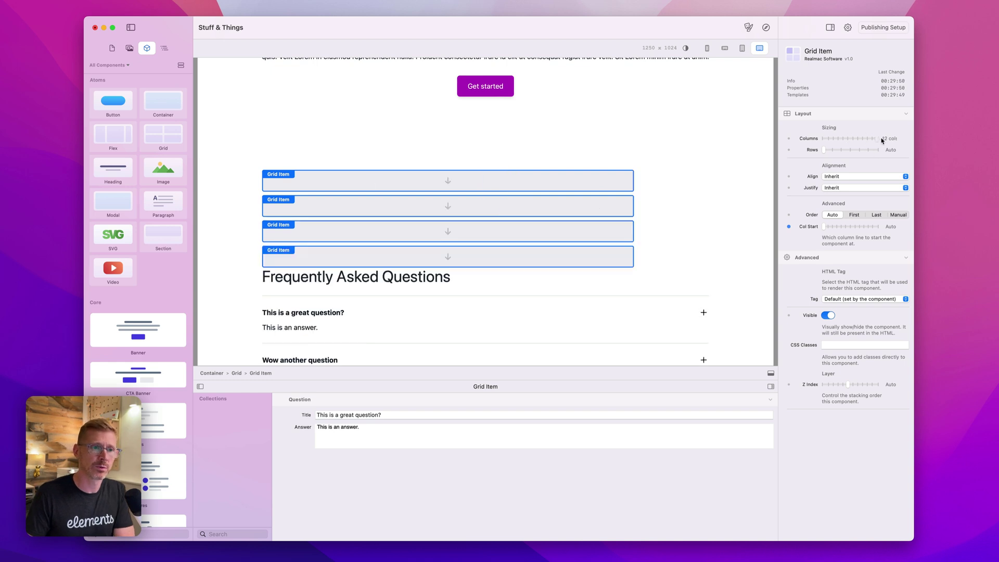
pyautogui.scroll(-3, 470, 164)
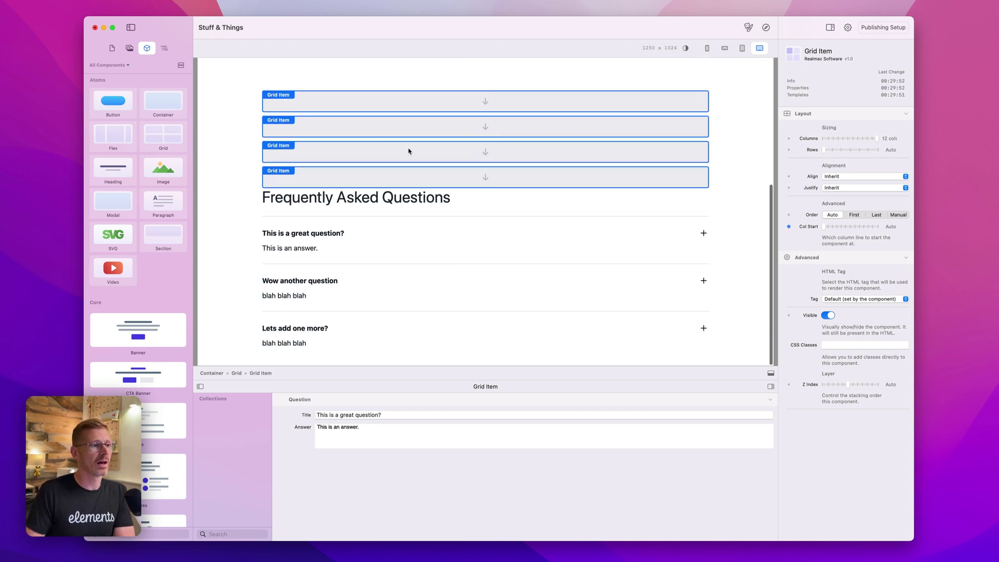
# Step: Delete the Grid above the FAQs and reselect the FAQs component
pyautogui.click(381, 141)
pyautogui.scroll(3, 381, 141)
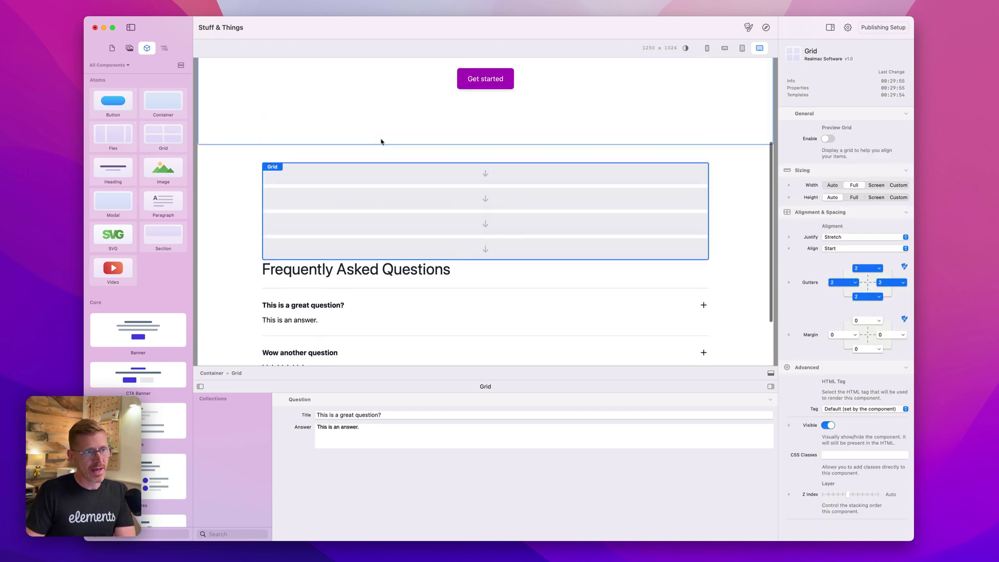
pyautogui.click(467, 165)
pyautogui.click(470, 175)
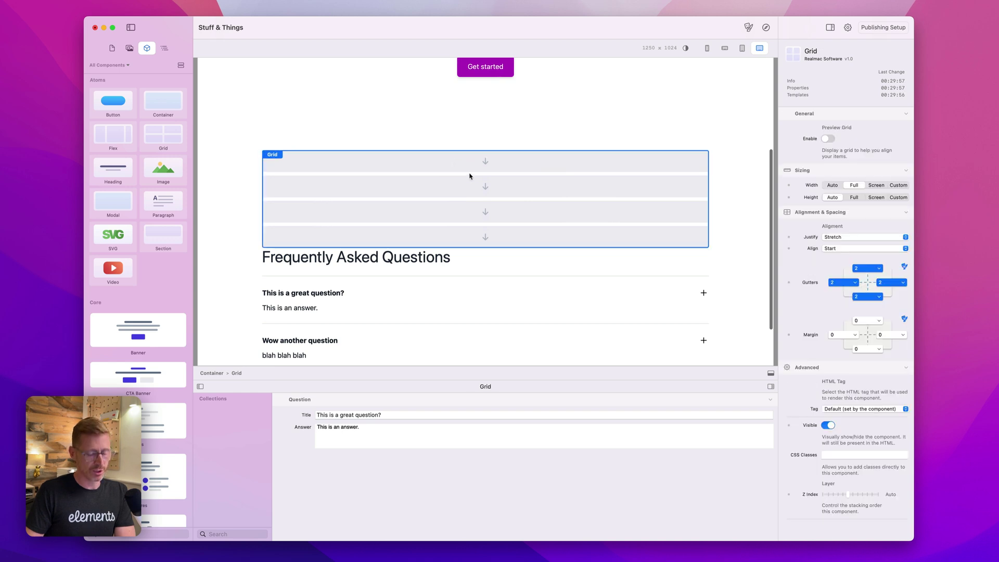
pyautogui.press('Delete')
pyautogui.click(320, 220)
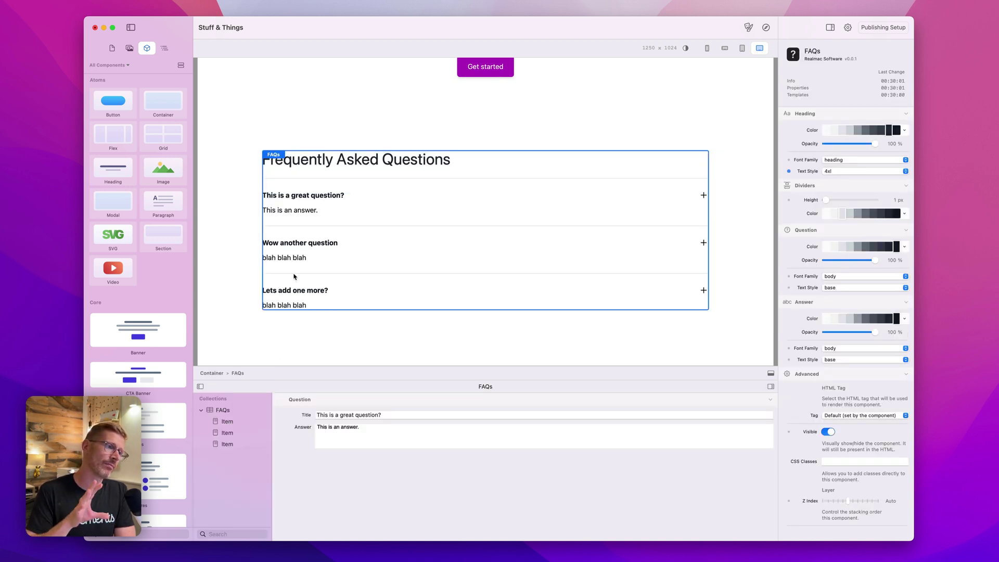
# Step: Preview the page in the browser, test expanding and collapsing the FAQ questions, and return to the editor
pyautogui.click(767, 28)
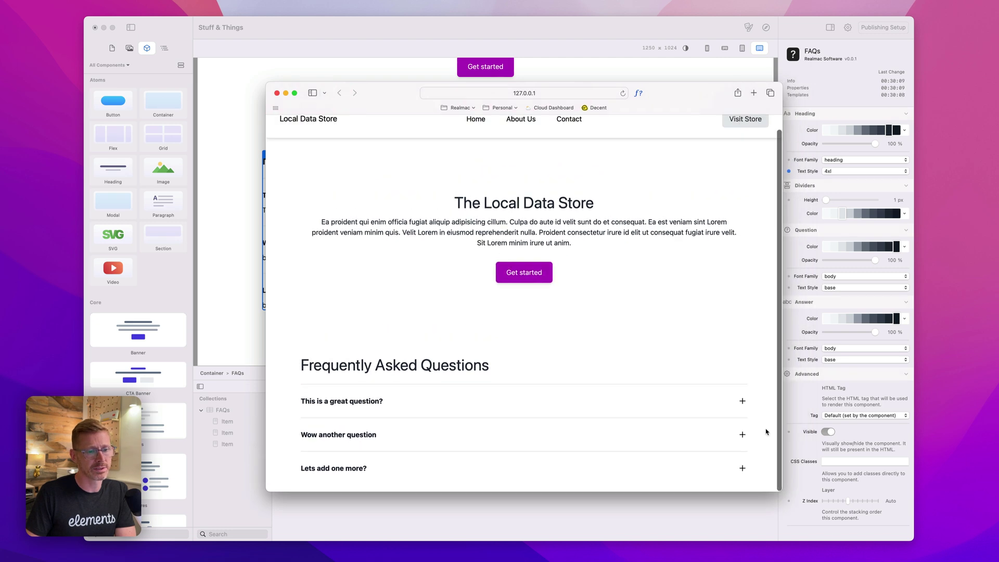
pyautogui.click(743, 404)
pyautogui.scroll(-1, 742, 407)
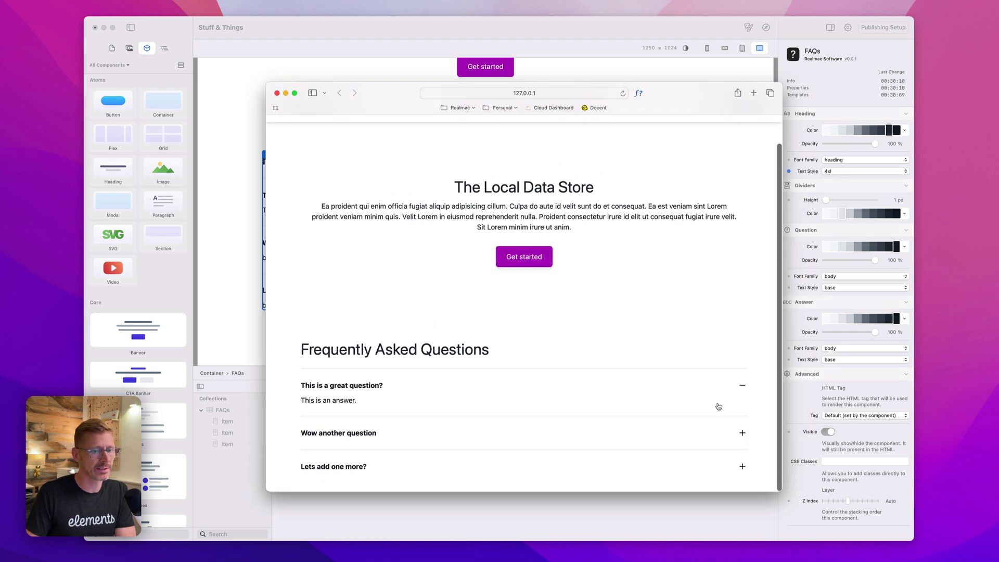
pyautogui.click(742, 436)
pyautogui.click(743, 437)
pyautogui.click(742, 388)
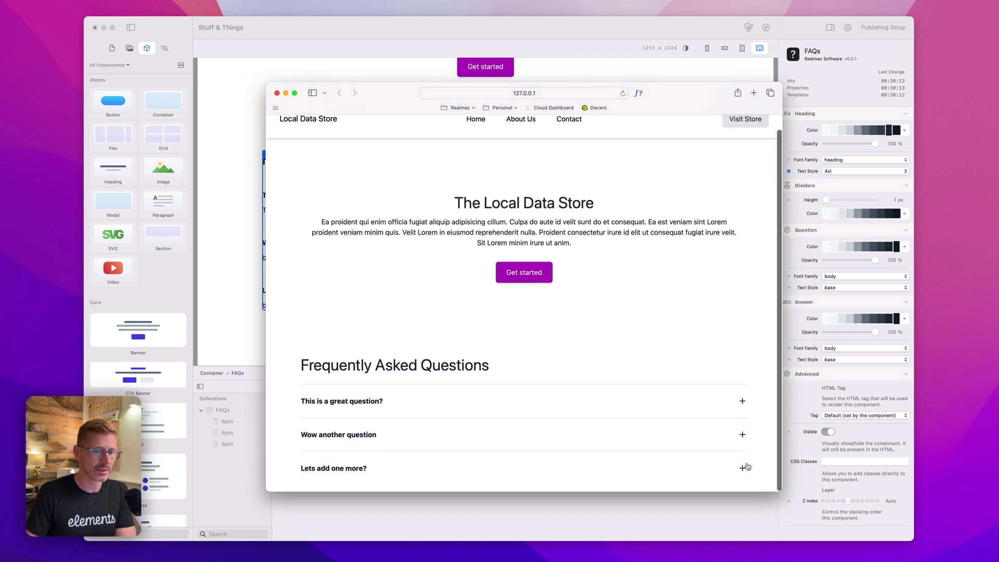
pyautogui.click(743, 468)
pyautogui.scroll(-1, 746, 414)
pyautogui.click(745, 417)
pyautogui.click(743, 386)
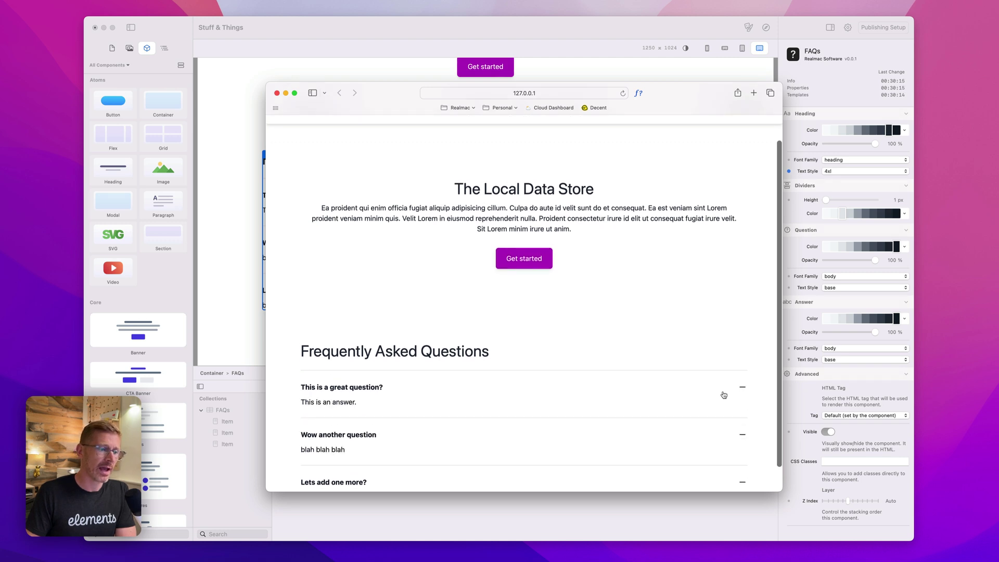
pyautogui.scroll(-2, 486, 373)
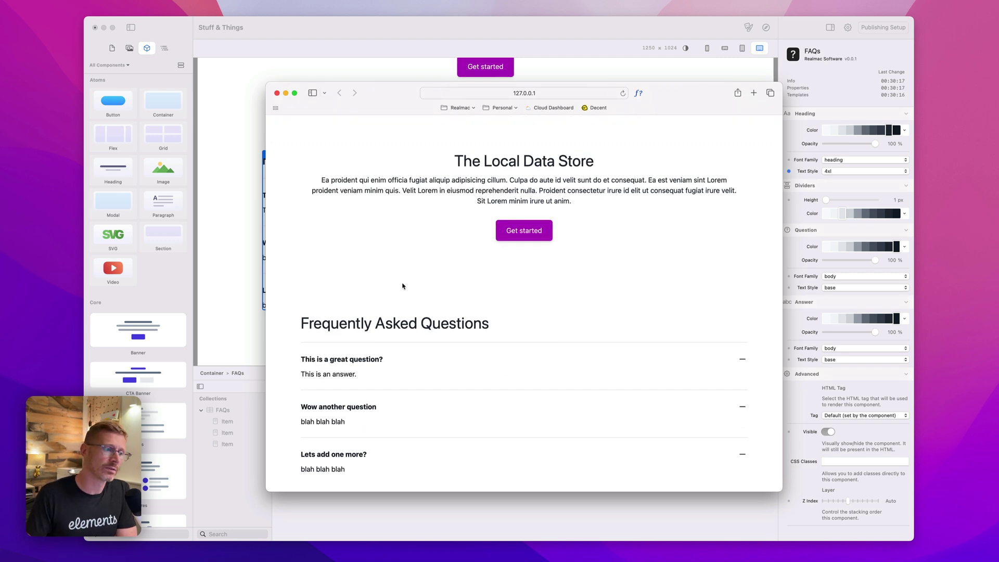
pyautogui.scroll(3, 404, 282)
pyautogui.press('super+Tab')
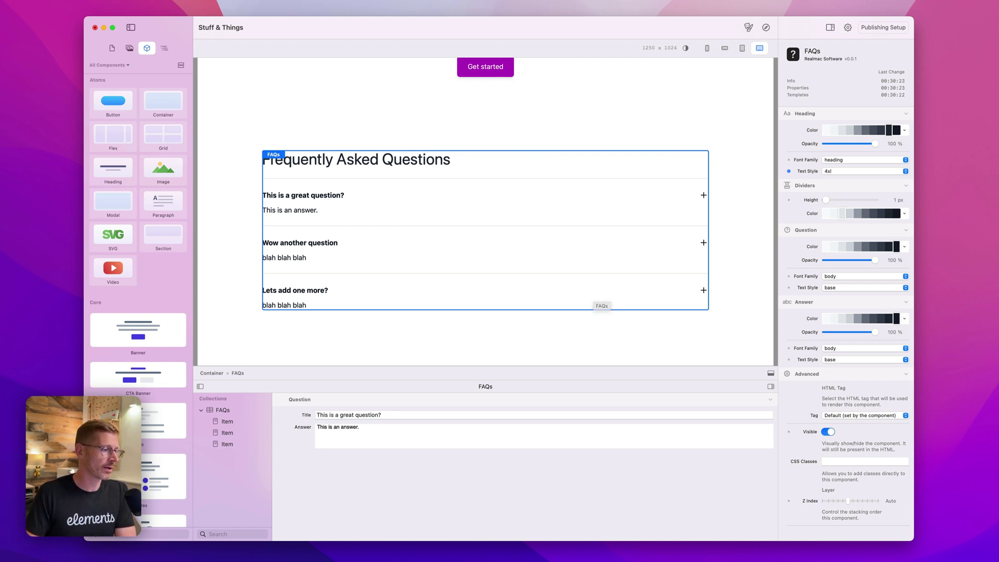
# Step: Insert a Features component below the FAQs in the same container and look over its placeholder content
pyautogui.scroll(-5, 138, 358)
pyautogui.scroll(-1, 138, 354)
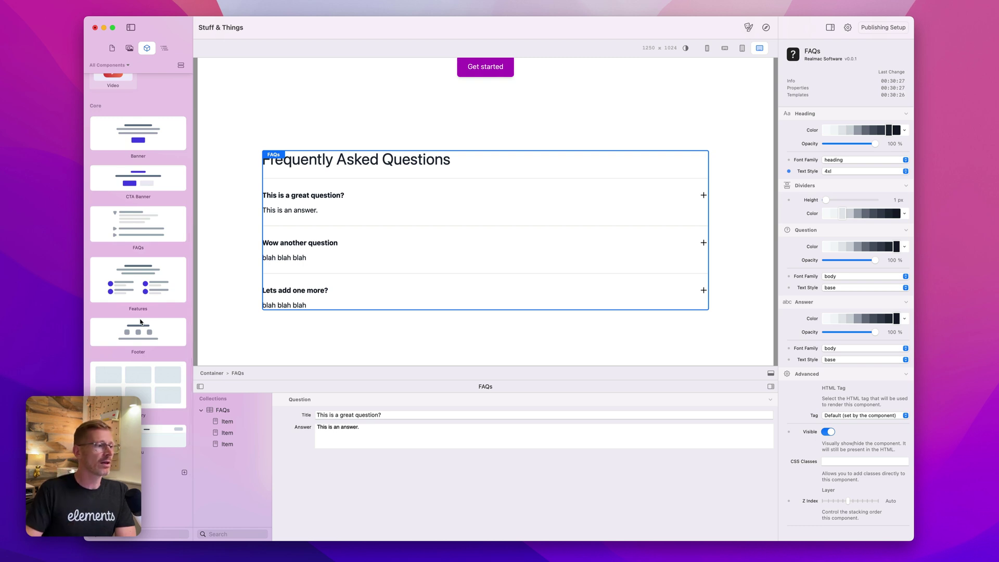
pyautogui.moveTo(145, 283); pyautogui.dragTo(473, 329)
pyautogui.scroll(-3, 494, 292)
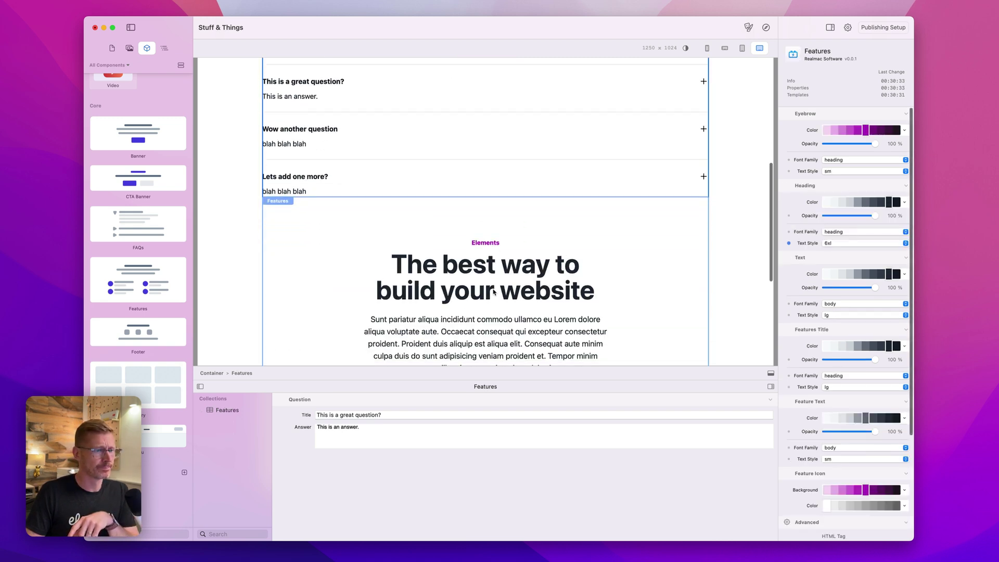
pyautogui.scroll(-5, 494, 291)
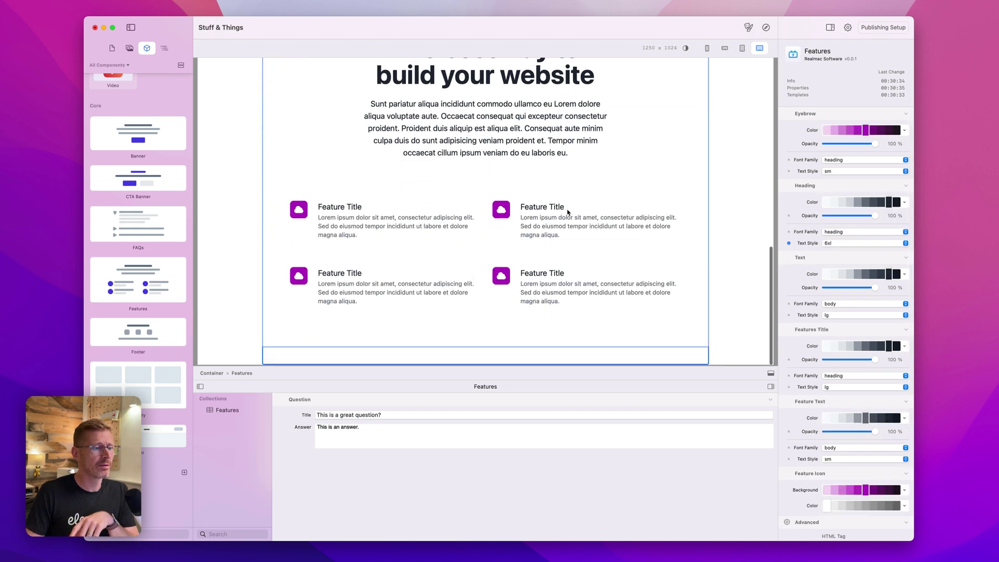
# Step: Add a first item to the Features collection with the title "wkjhdhalhdasdaas" and the description "sadasdasdasdasdas"
pyautogui.click(230, 411)
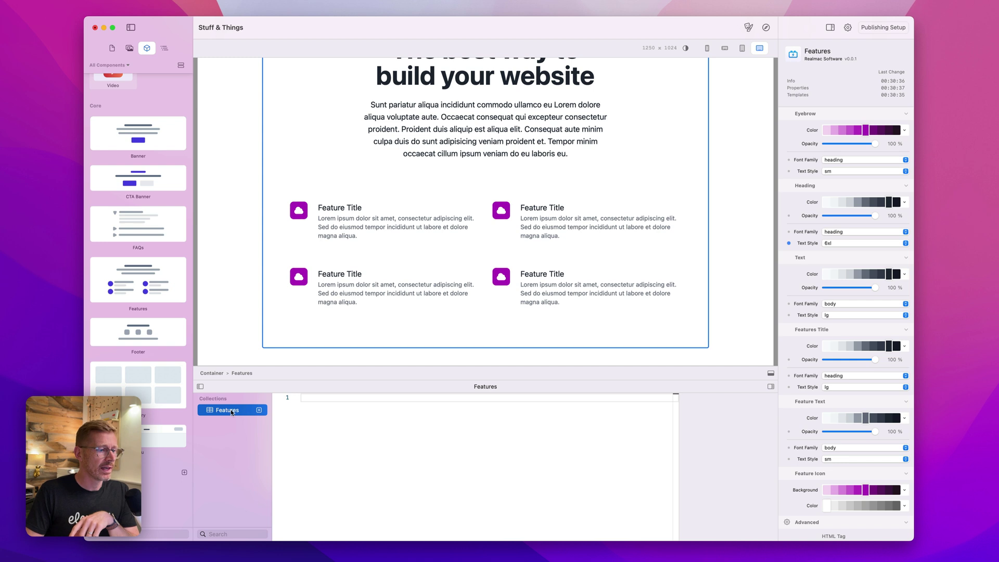
pyautogui.click(259, 410)
pyautogui.click(237, 424)
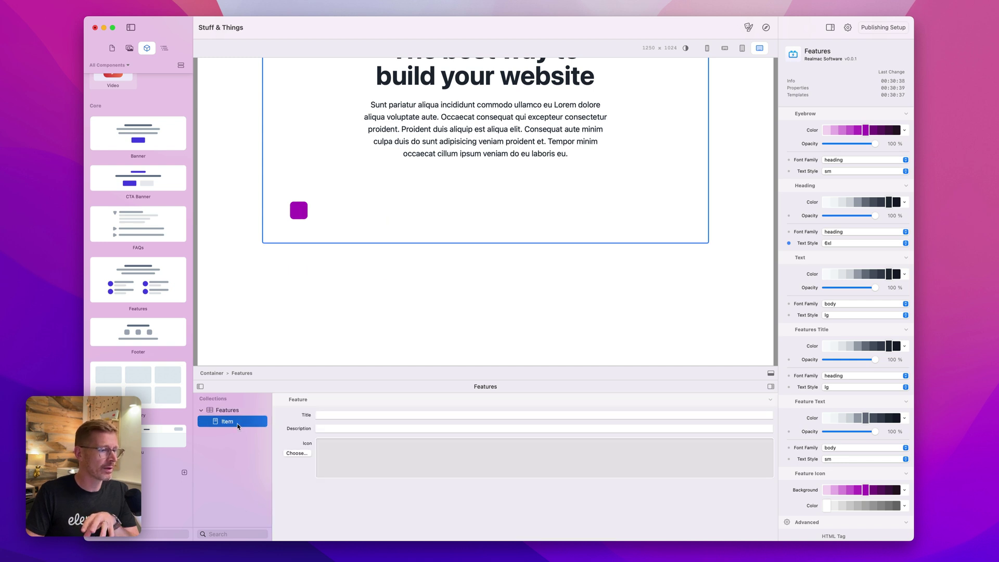
pyautogui.click(335, 416)
pyautogui.click(338, 428)
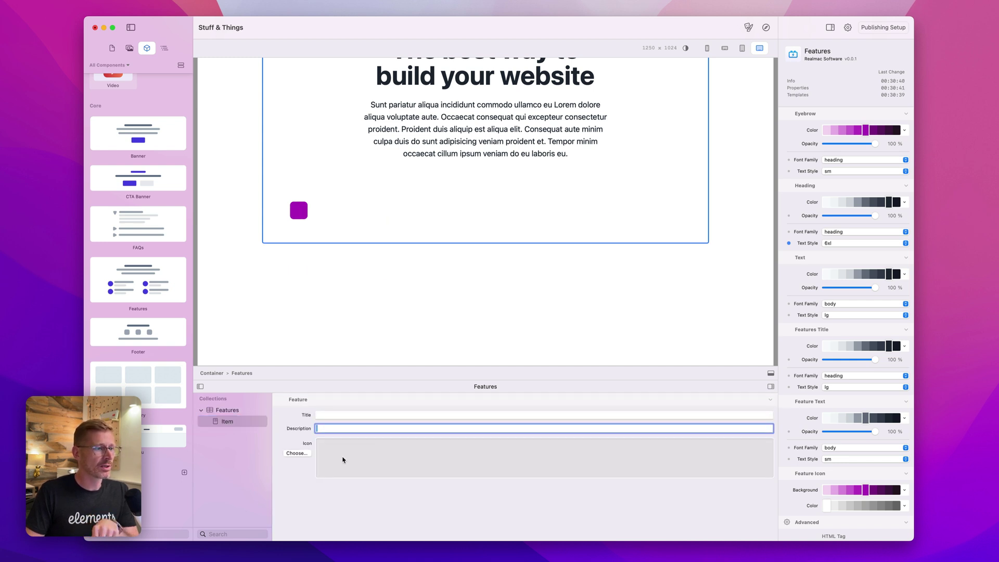
pyautogui.click(333, 415)
pyautogui.write('wkjhdhalhdasd')
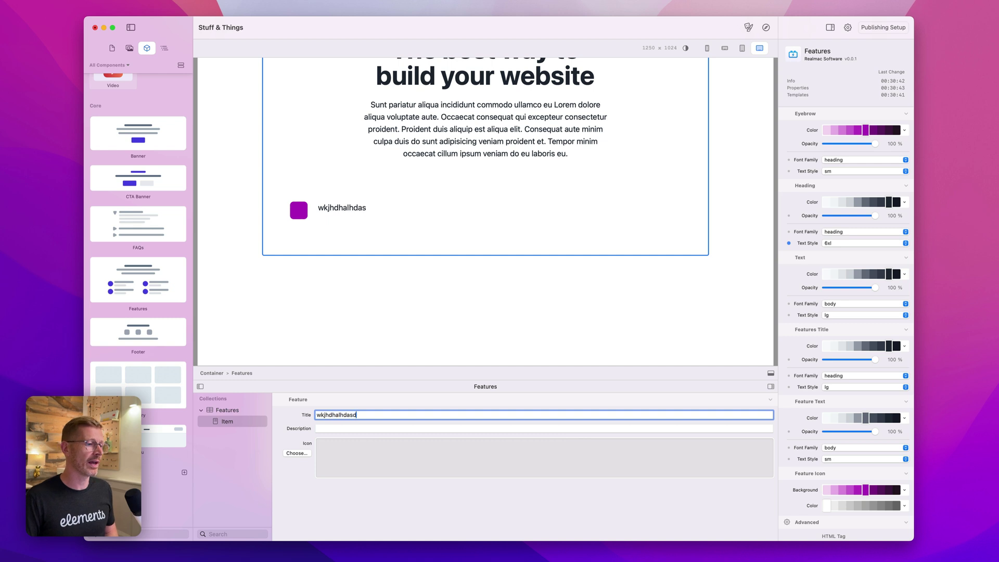
pyautogui.write('aas')
pyautogui.press('Tab')
pyautogui.write('sadasdasdasdasdas')
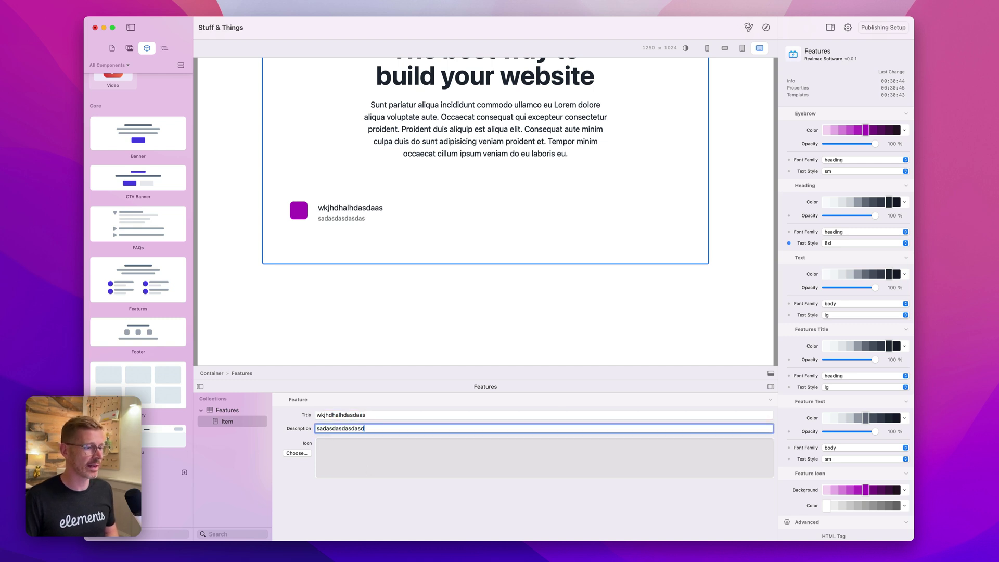
# Step: Add a second item to the Features collection with the title "asdasda" and the description "sdasdasdasdadadsadas das a"
pyautogui.click(258, 410)
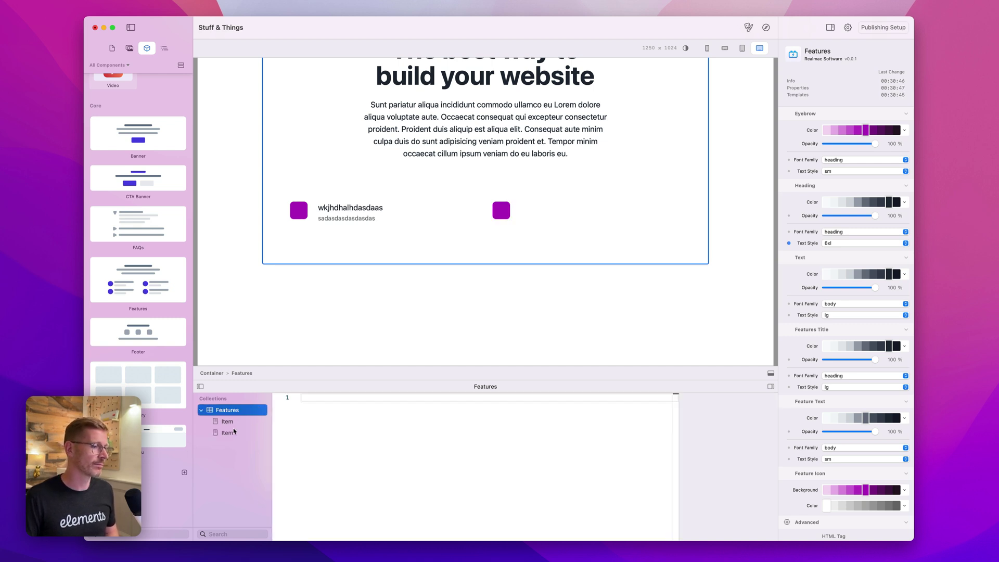
pyautogui.write('asdasda')
pyautogui.press('Tab')
pyautogui.write('sdasdasdasdadads')
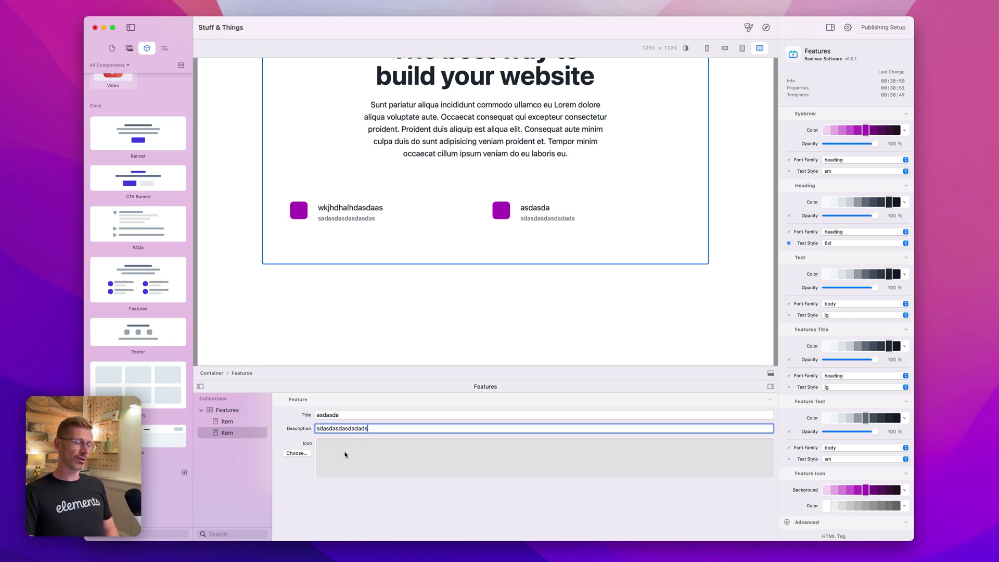
pyautogui.write('adas das a')
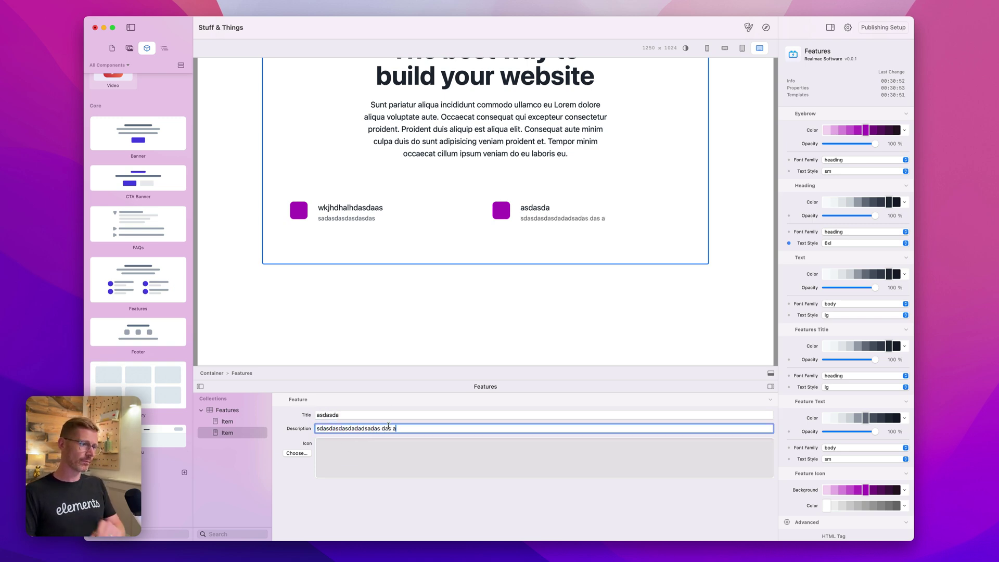
# Step: Delete the Features component and the FAQs component from the container below the banner
pyautogui.scroll(5, 357, 291)
pyautogui.click(331, 241)
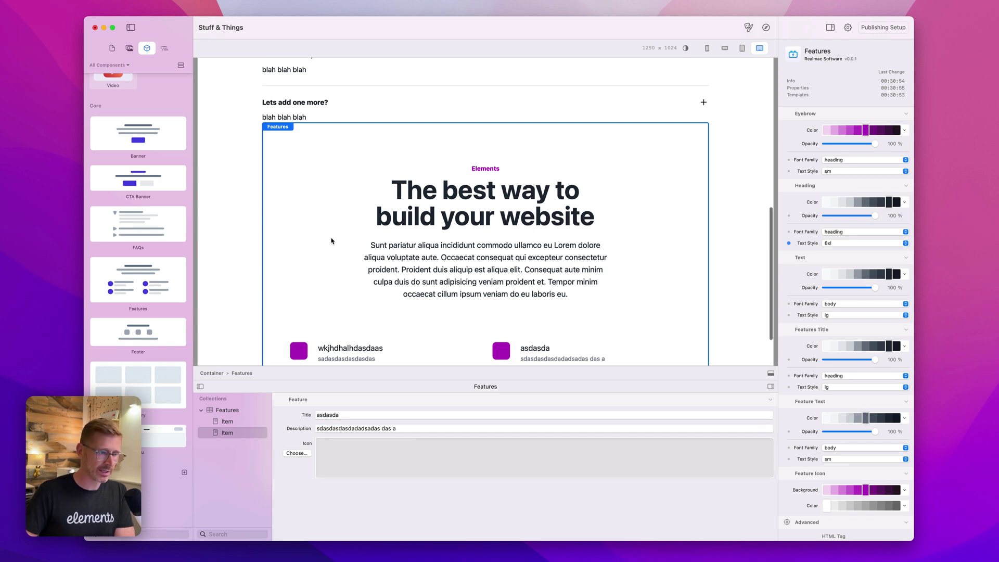
pyautogui.press('Delete')
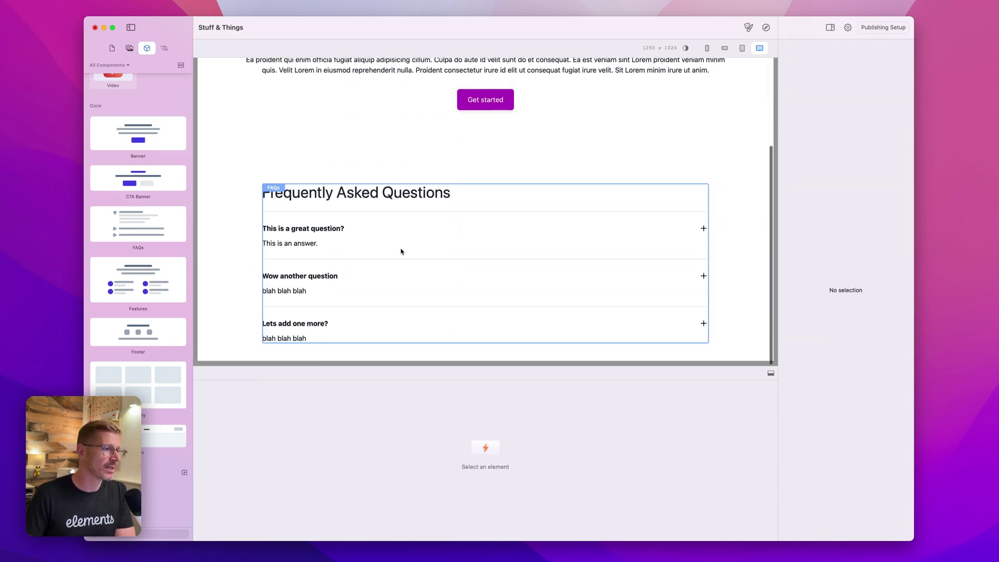
pyautogui.click(416, 246)
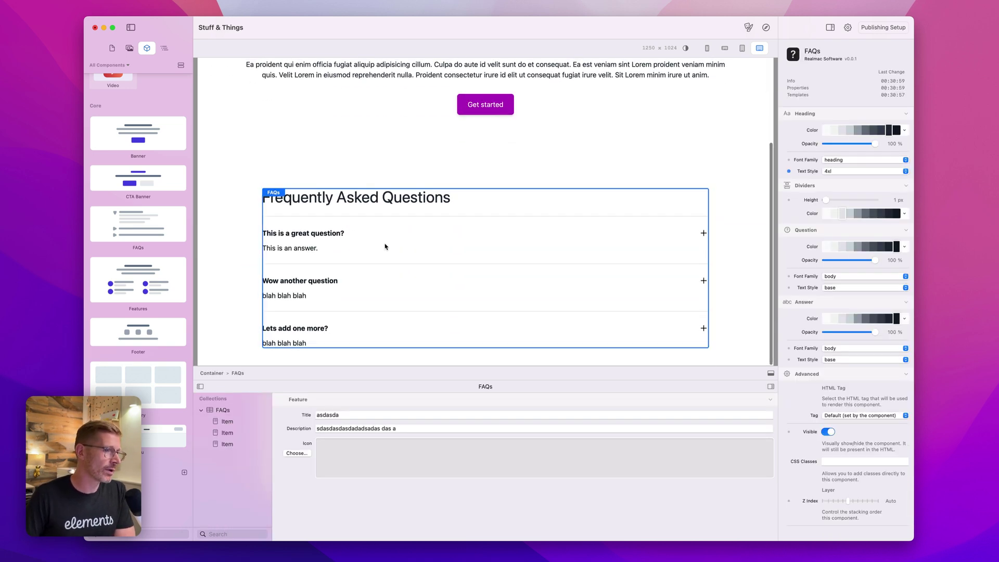
pyautogui.press('Delete')
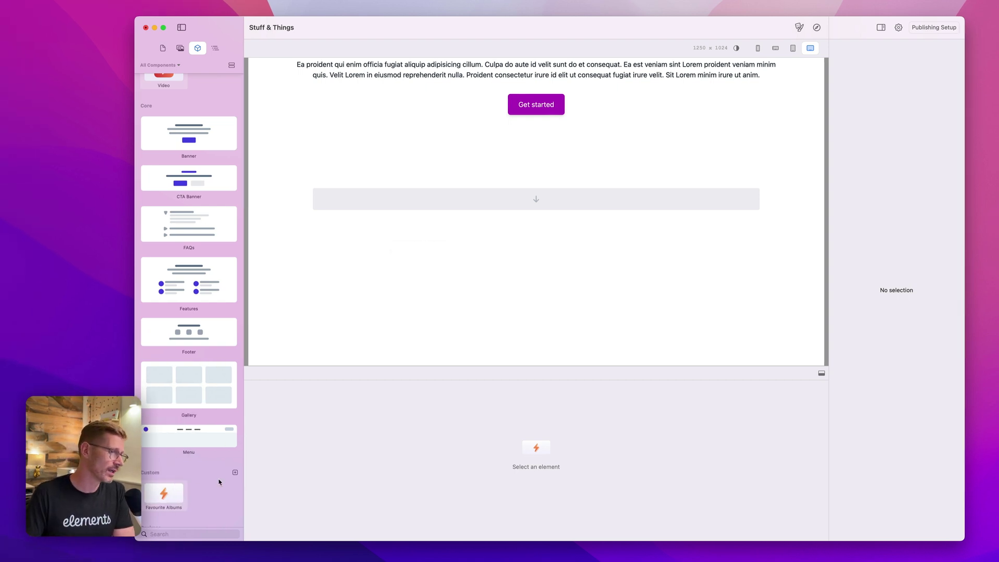
# Step: Create a custom HTML element and place it in the empty container below the banner
pyautogui.click(235, 474)
pyautogui.click(255, 442)
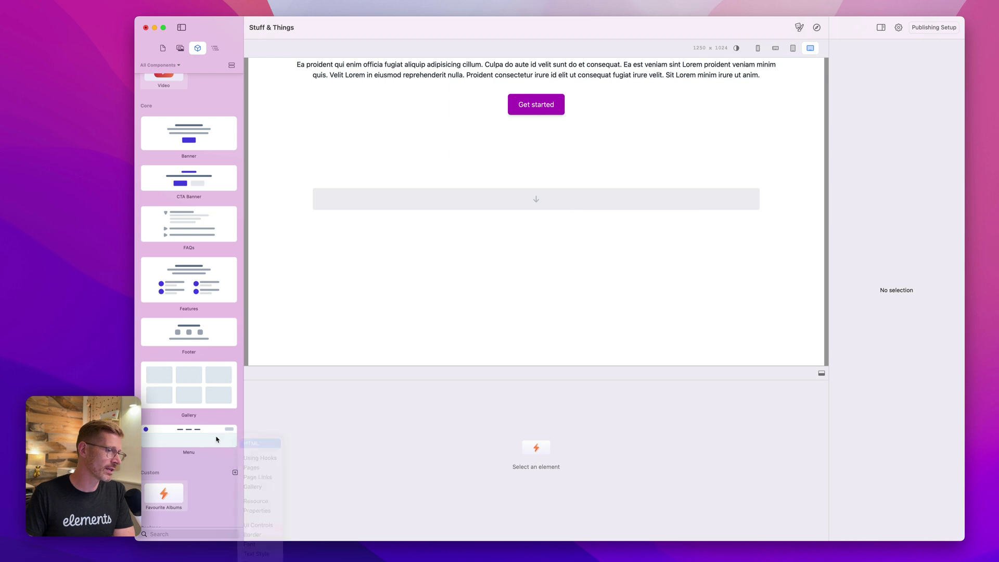
pyautogui.scroll(-3, 205, 432)
pyautogui.moveTo(209, 414); pyautogui.dragTo(520, 198)
pyautogui.moveTo(448, 300); pyautogui.dragTo(404, 316)
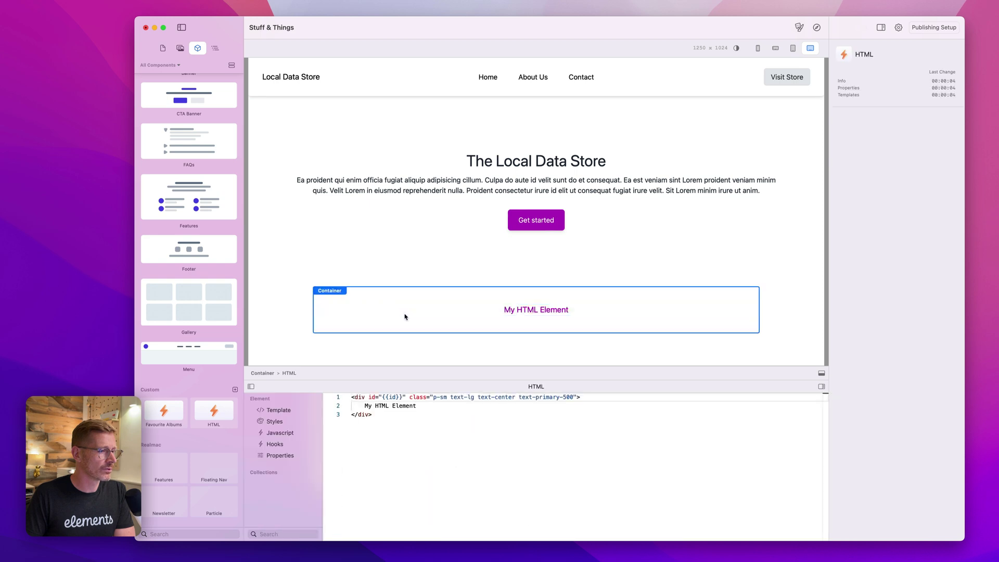
# Step: Add a collection to the custom HTML element and open the collection's definition
pyautogui.click(504, 310)
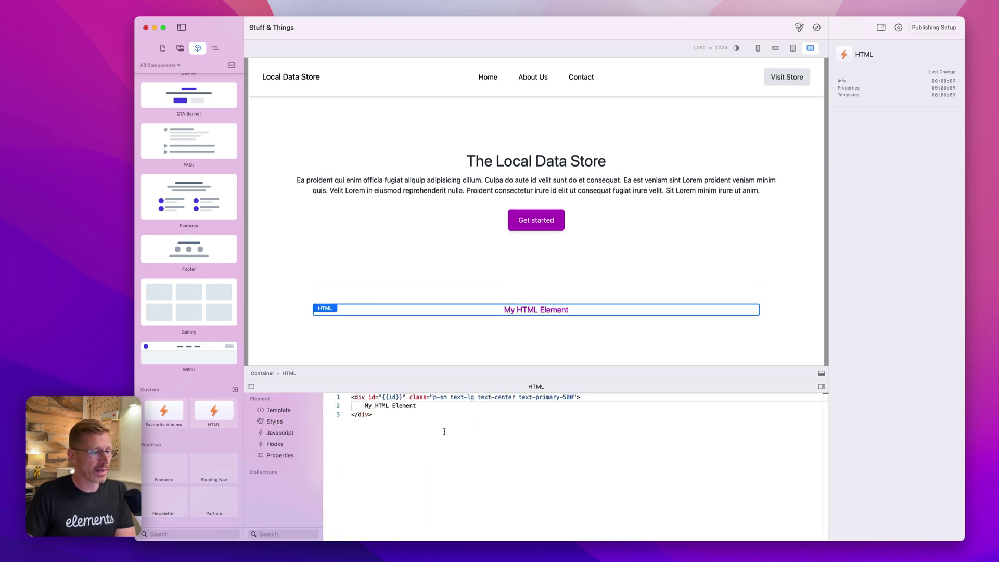
pyautogui.press('super+a')
pyautogui.moveTo(271, 480)
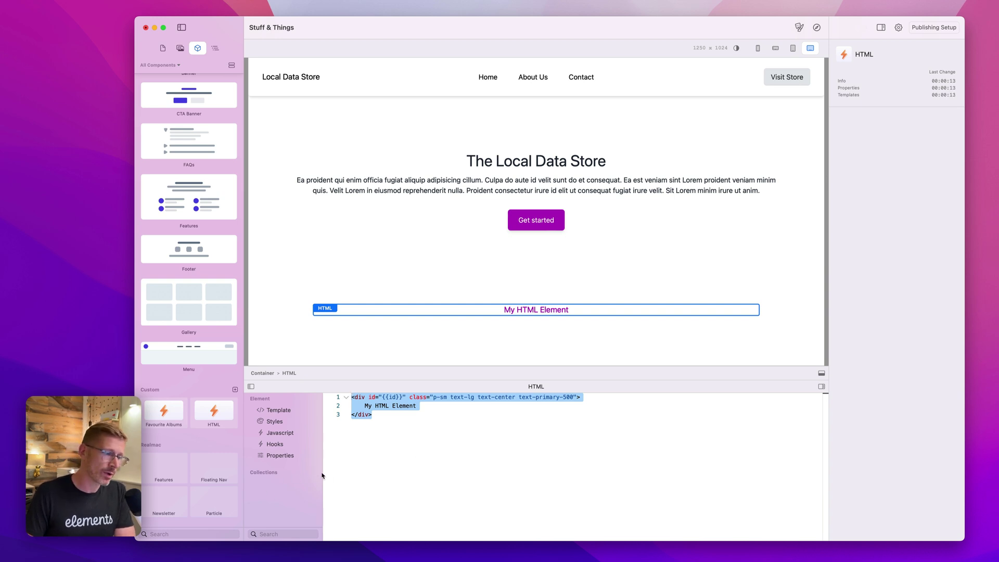
pyautogui.click(316, 473)
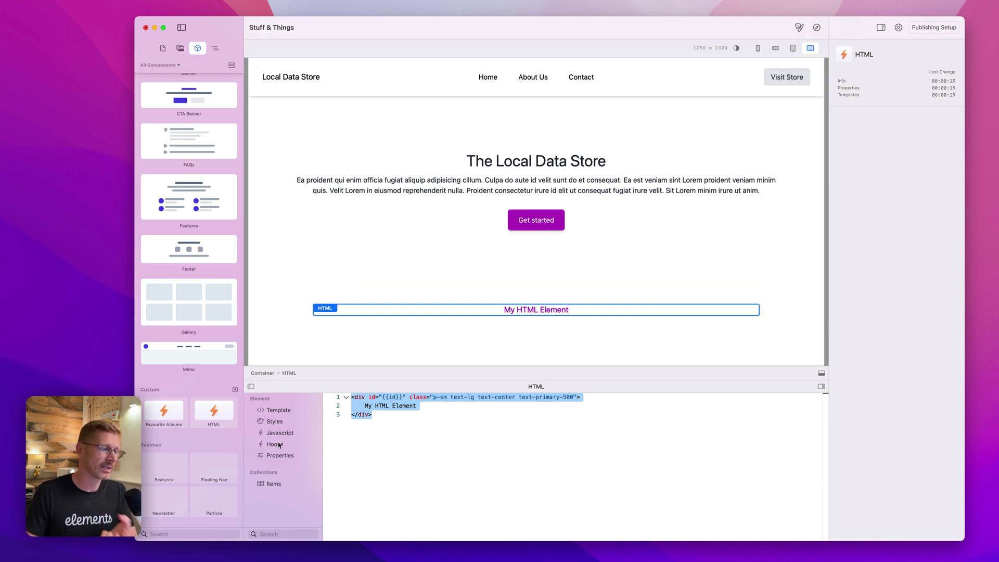
pyautogui.click(288, 482)
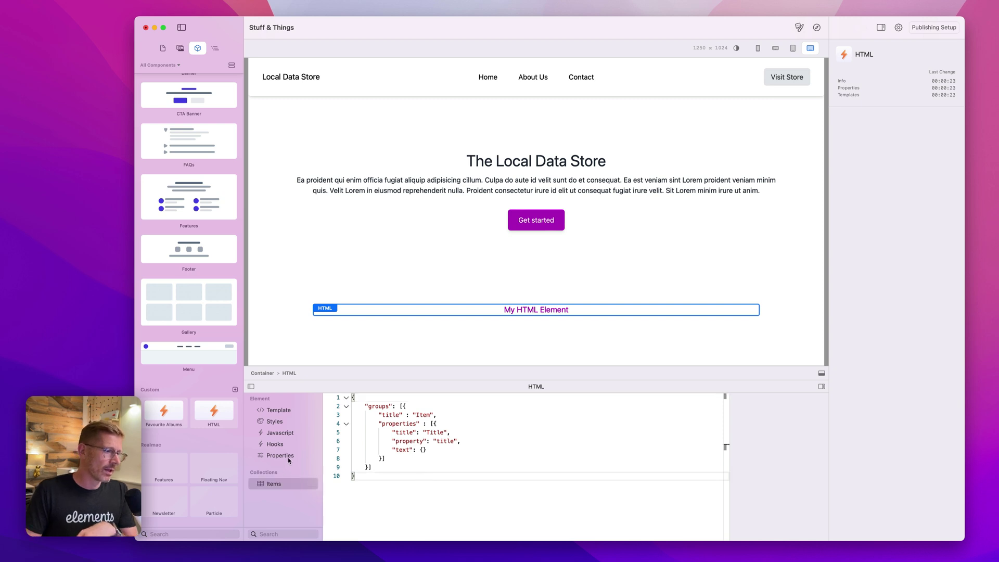
# Step: Copy the Content group with the Photo property from Collection Snippets.txt in Nova and paste it into the HTML element's properties definition
pyautogui.click(289, 457)
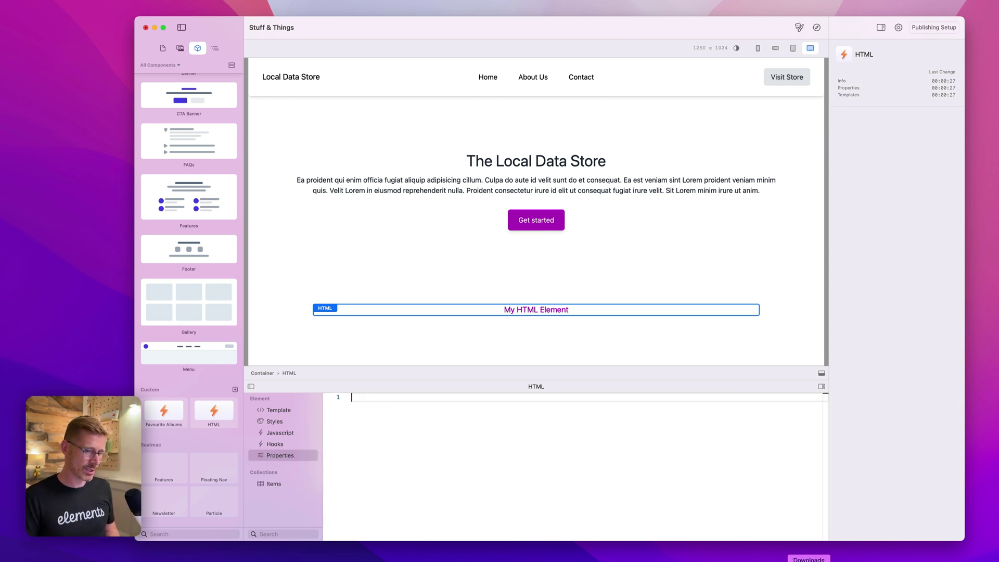
pyautogui.press('super+r')
pyautogui.press('super+w')
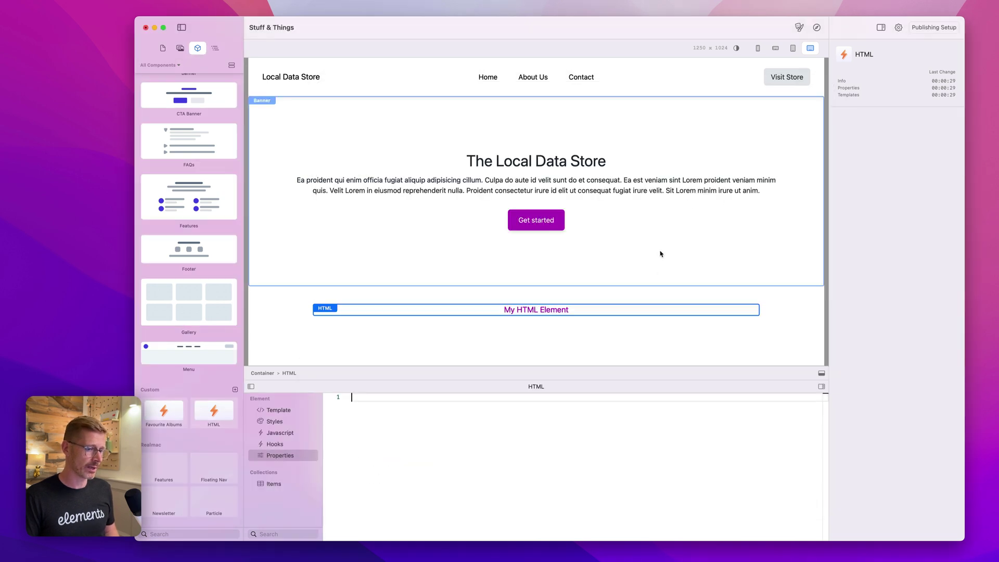
pyautogui.click(635, 550)
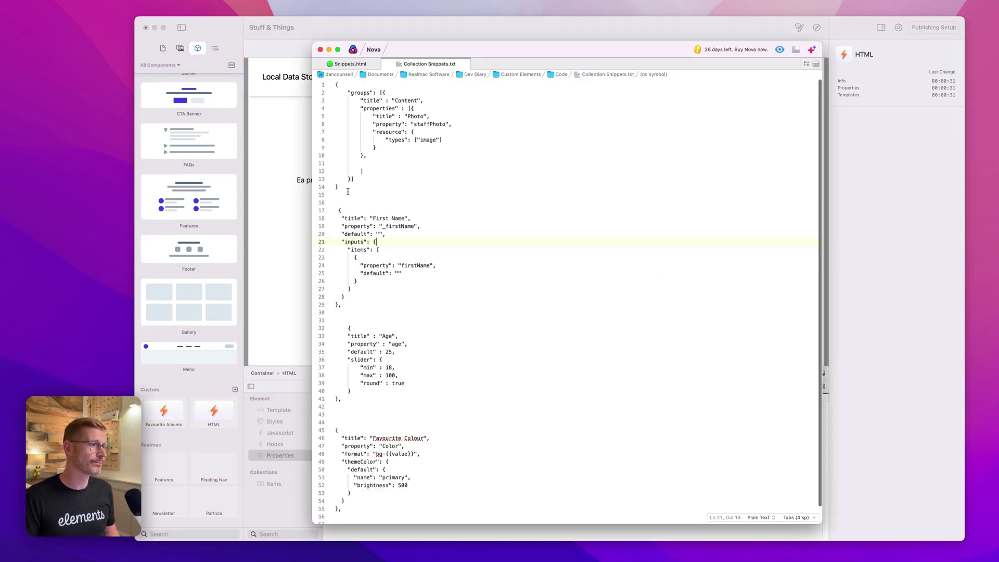
pyautogui.moveTo(348, 191); pyautogui.dragTo(302, 78)
pyautogui.press('super+c')
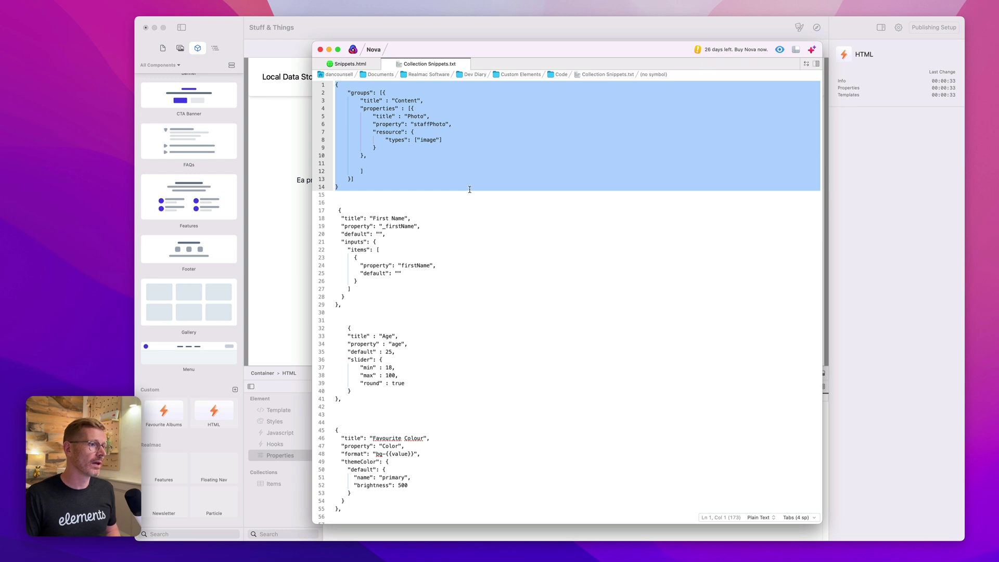
pyautogui.press('super+Tab')
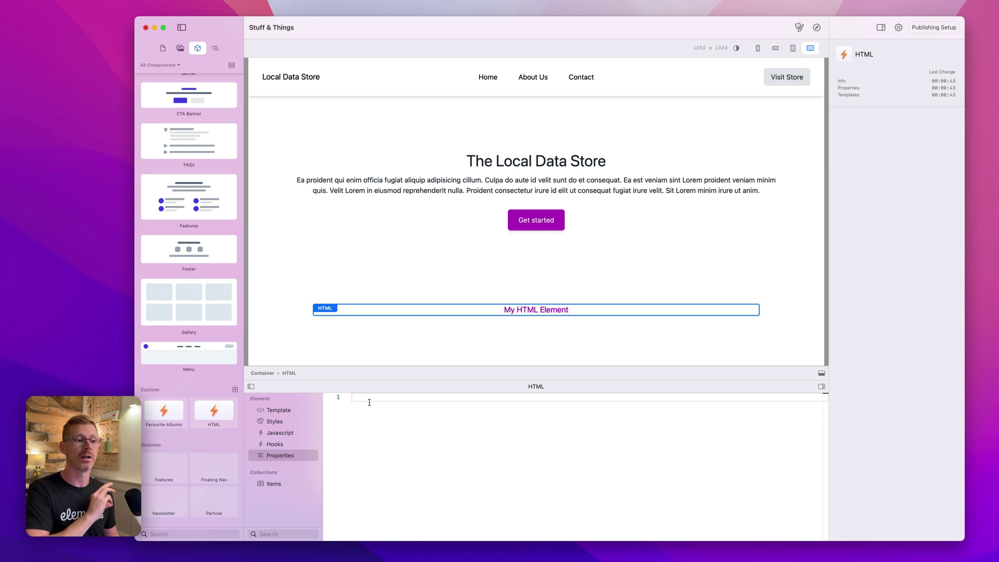
pyautogui.press('super+v')
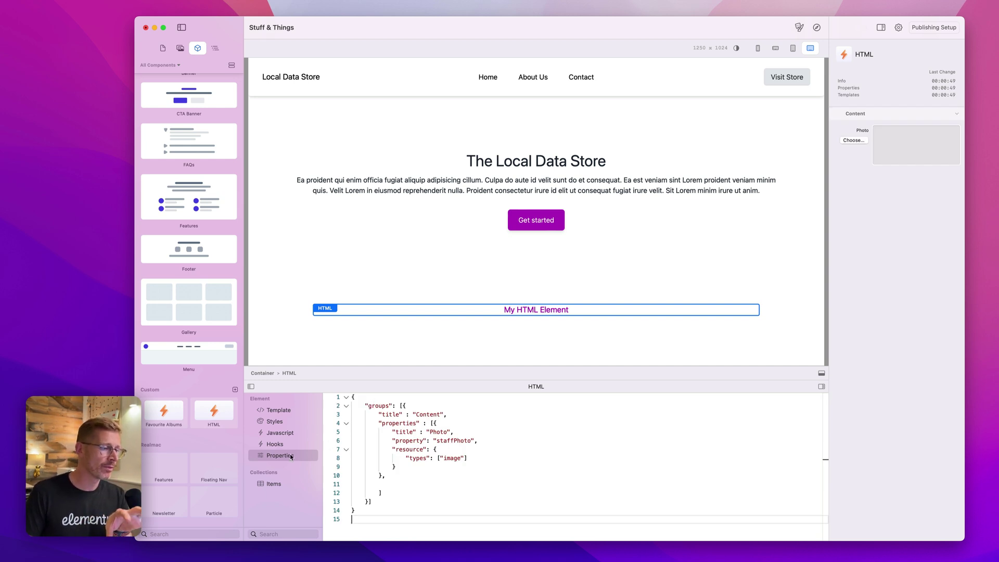
# Step: Review the HTML element's properties and template code, and examine the Banner component's full range of settings for comparison
pyautogui.moveTo(364, 513); pyautogui.dragTo(333, 394)
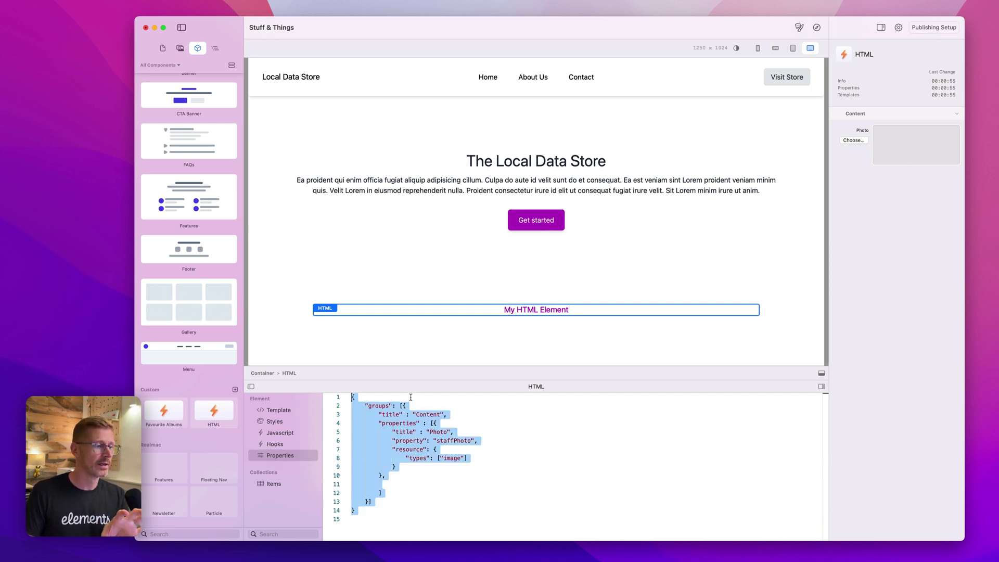
pyautogui.click(276, 411)
pyautogui.click(432, 416)
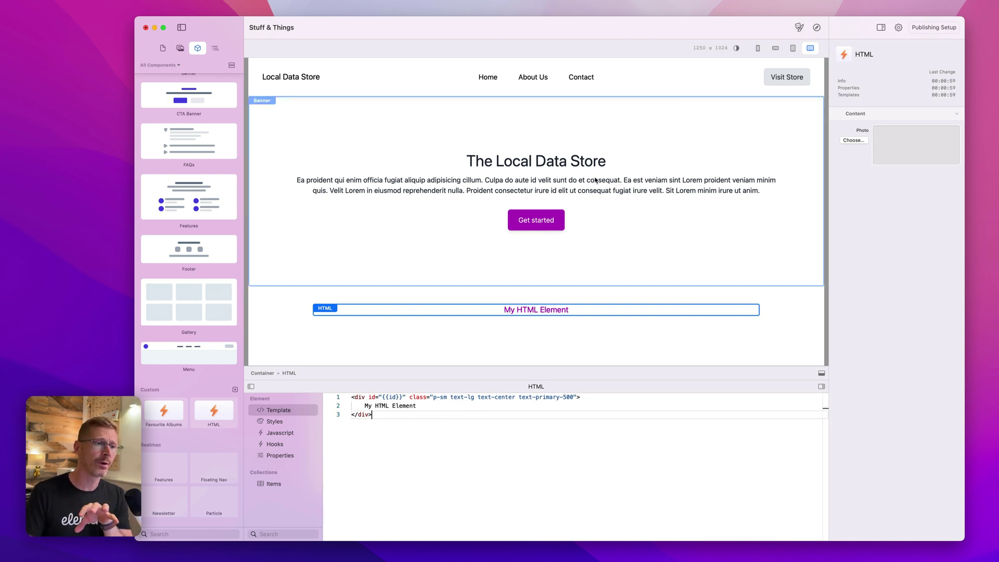
pyautogui.click(689, 143)
pyautogui.scroll(-10, 921, 170)
pyautogui.scroll(10, 910, 240)
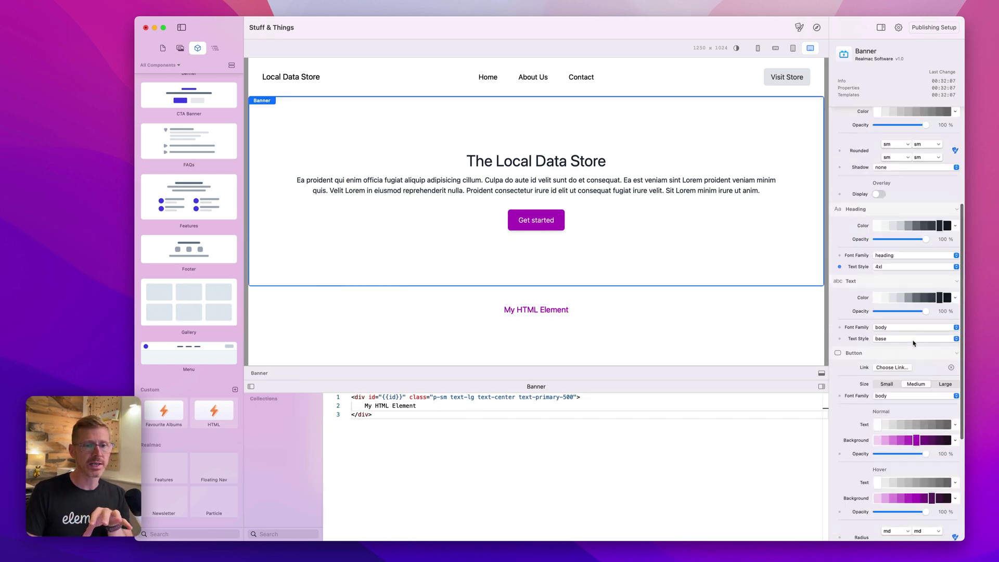
pyautogui.scroll(-10, 905, 307)
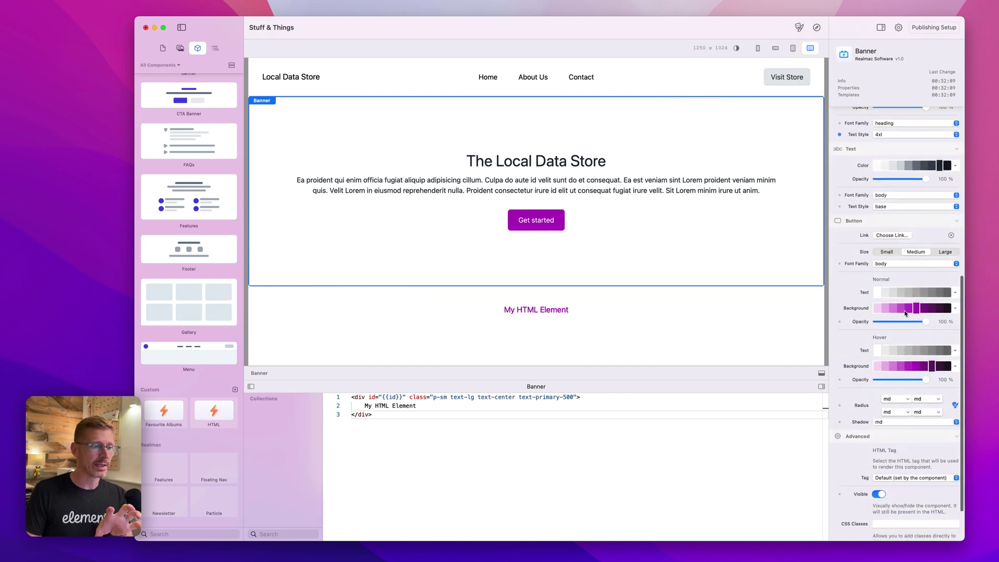
pyautogui.scroll(10, 911, 319)
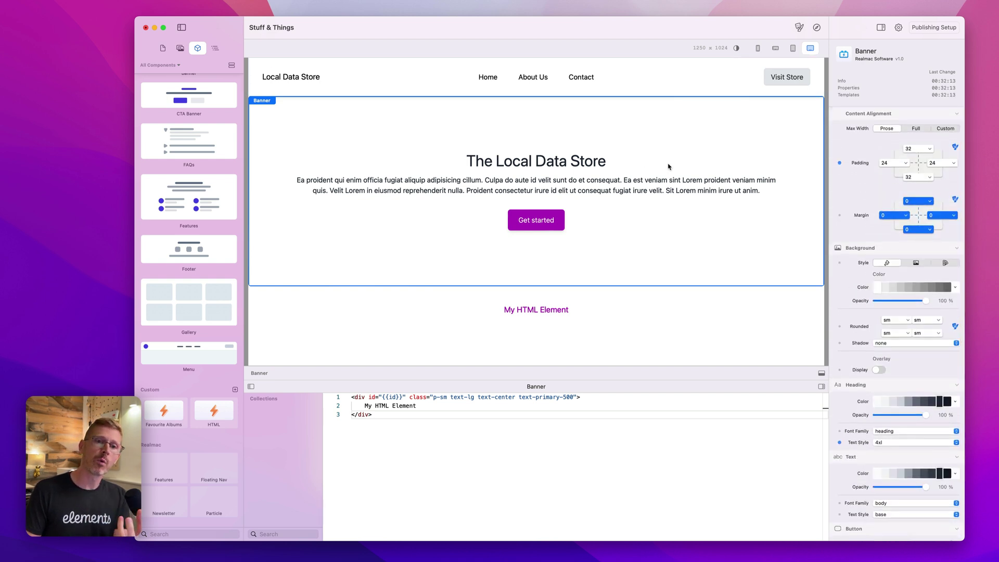
# Step: Return to the HTML element's properties definition and copy its entire code
pyautogui.click(544, 313)
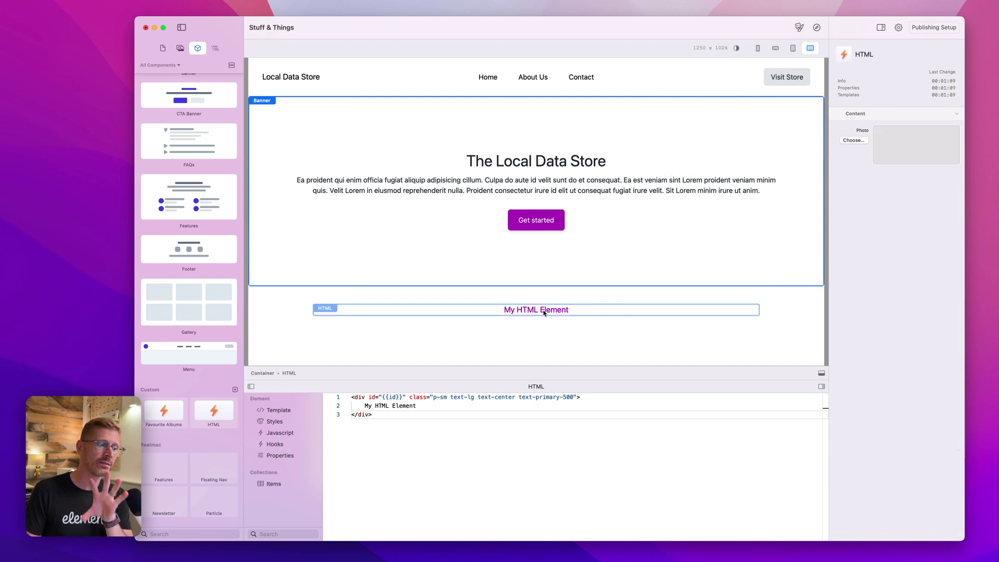
pyautogui.click(366, 452)
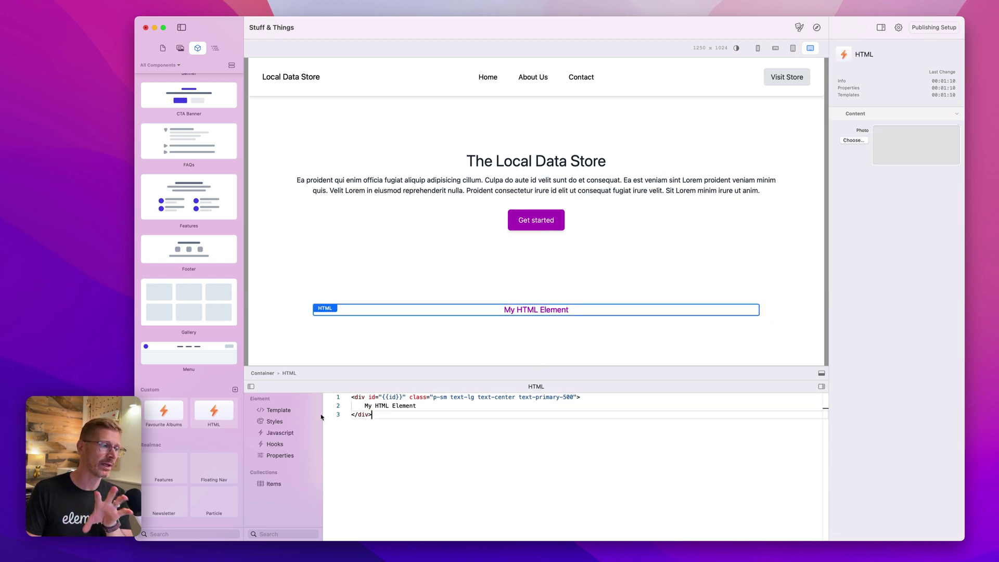
pyautogui.click(276, 411)
pyautogui.click(302, 456)
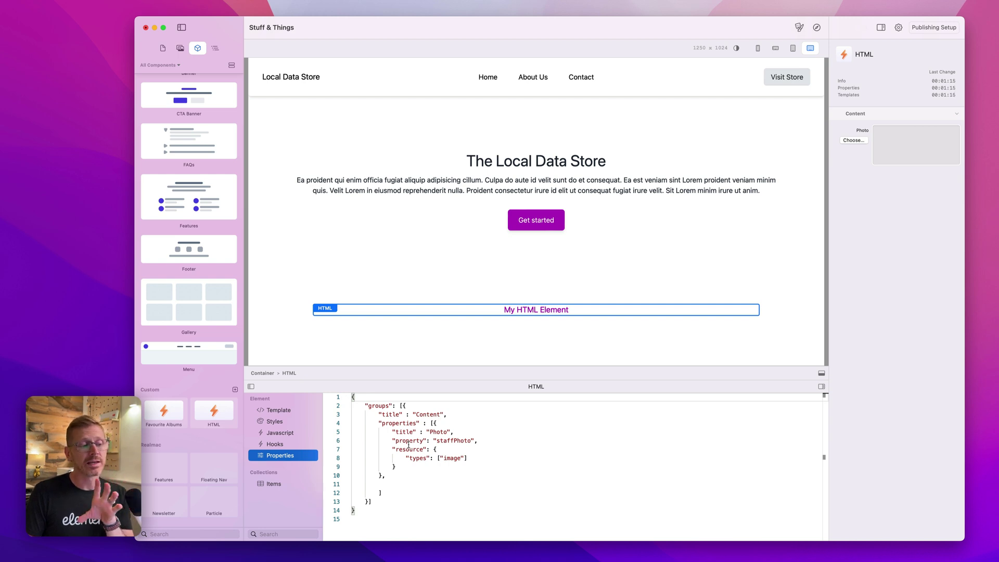
pyautogui.click(397, 465)
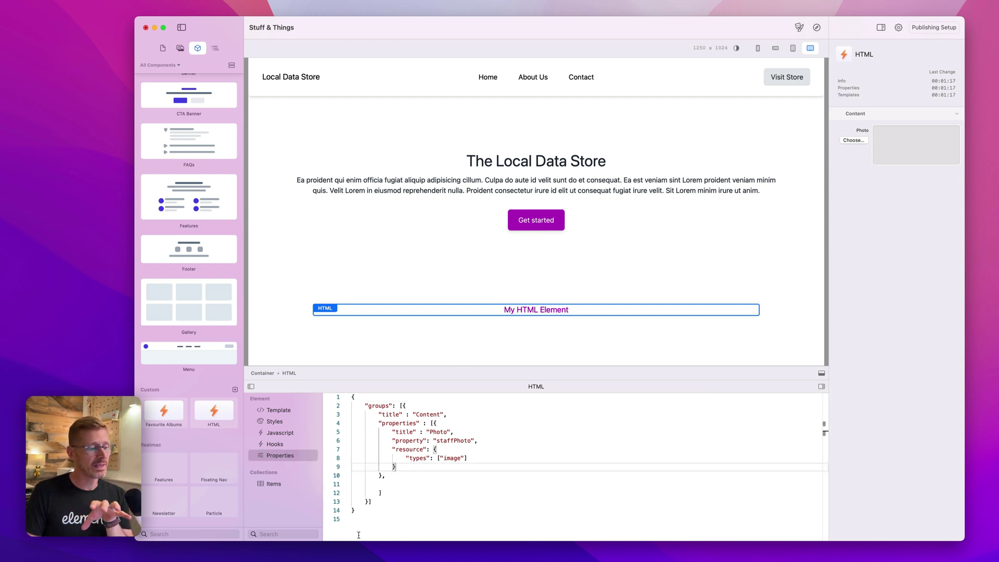
pyautogui.moveTo(359, 535); pyautogui.dragTo(351, 393)
pyautogui.moveTo(364, 518); pyautogui.dragTo(328, 360)
pyautogui.press('super+c')
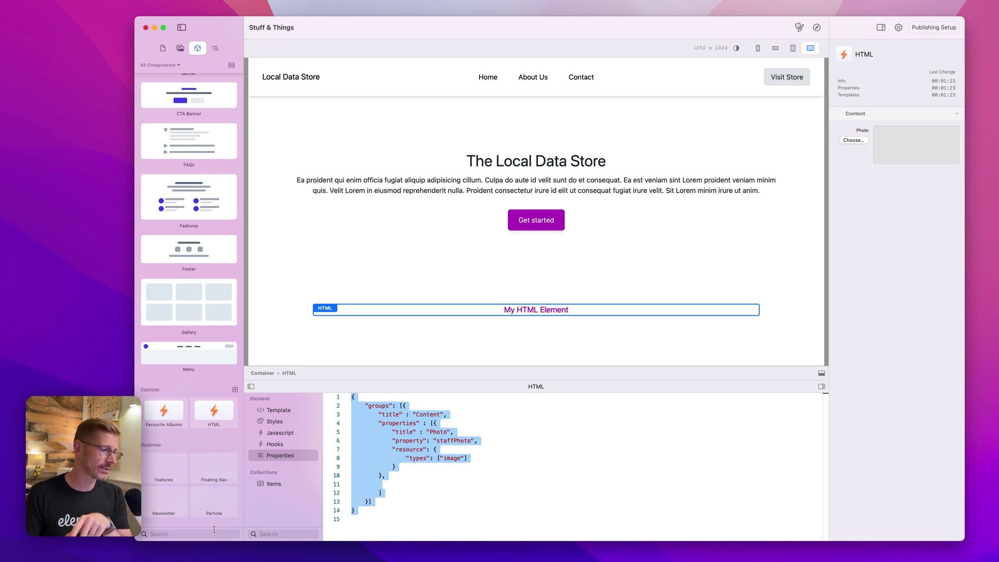
# Step: Add an item to the Items collection and look at its editable fields
pyautogui.click(275, 484)
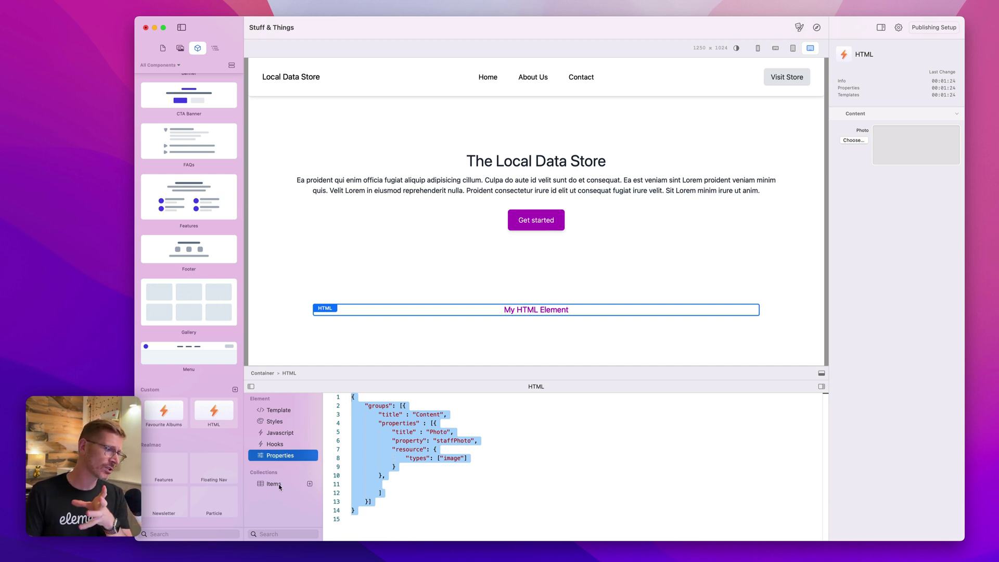
pyautogui.click(311, 485)
pyautogui.click(289, 495)
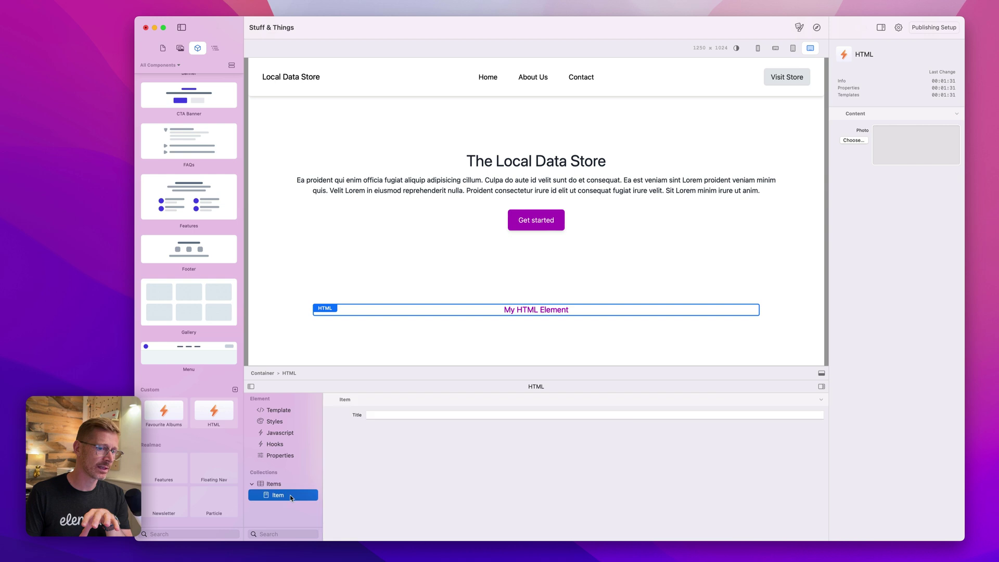
pyautogui.click(395, 412)
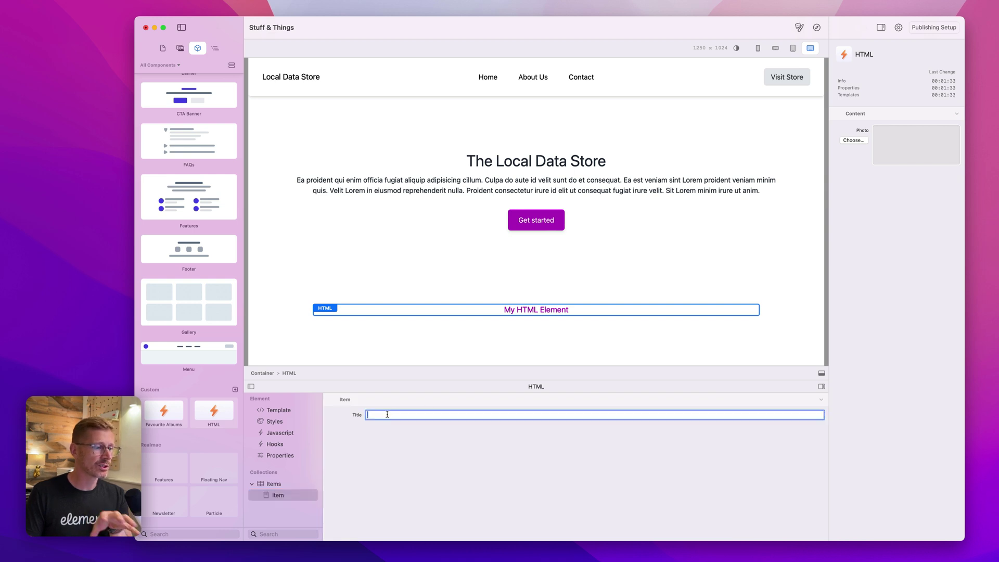
pyautogui.click(373, 399)
# Step: Replace the Items collection's definition with the copied Photo property code and check the item's fields
pyautogui.click(283, 484)
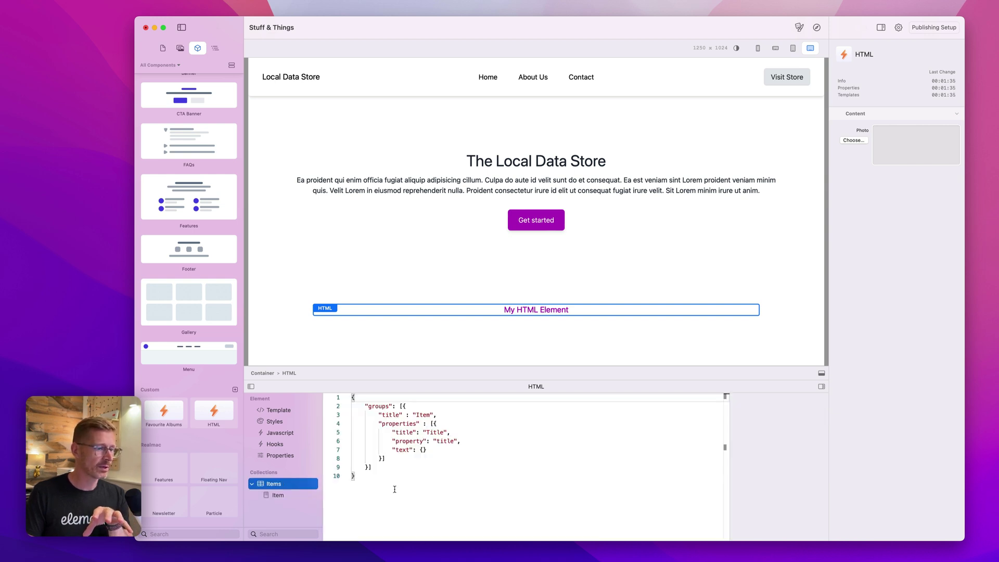
pyautogui.moveTo(394, 490); pyautogui.dragTo(317, 380)
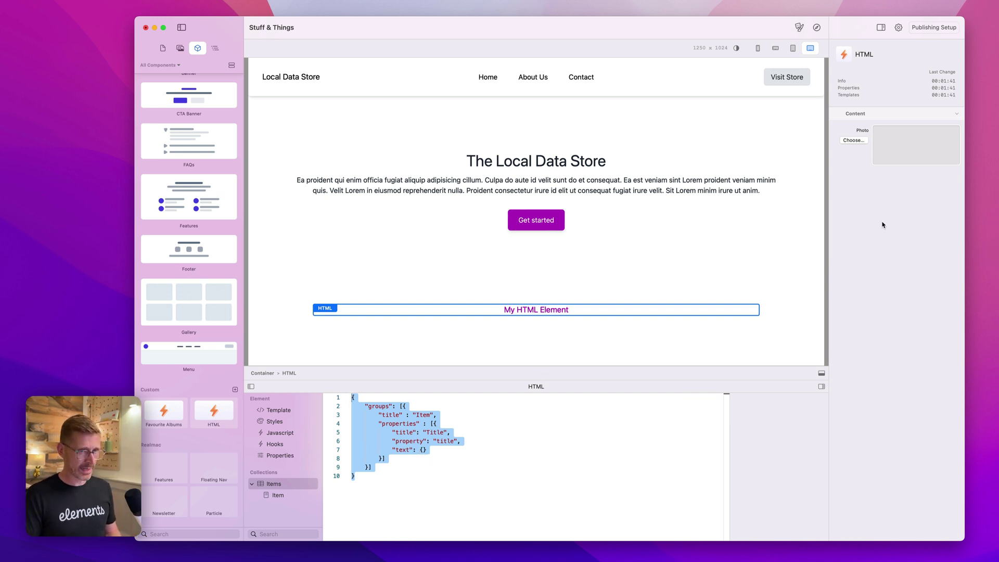
pyautogui.press('super+v')
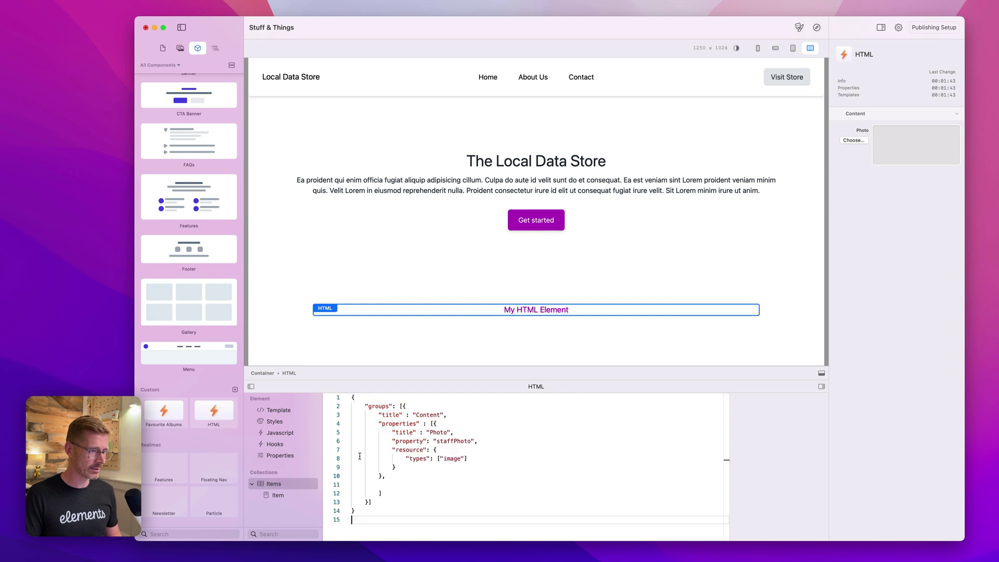
pyautogui.click(277, 497)
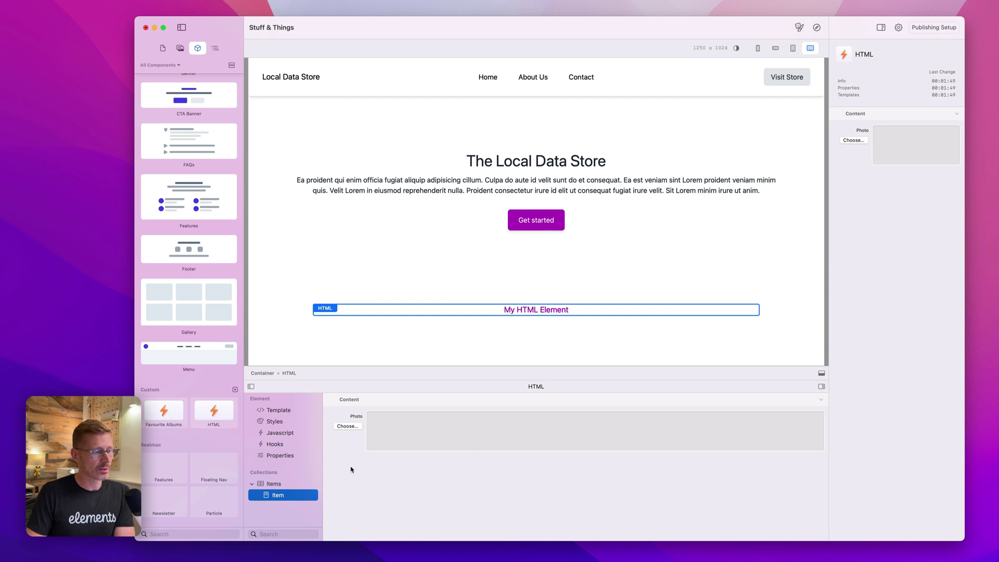
# Step: Compare the Items collection's property definition with the HTML element's own properties and template code, and view the item's fields
pyautogui.click(290, 485)
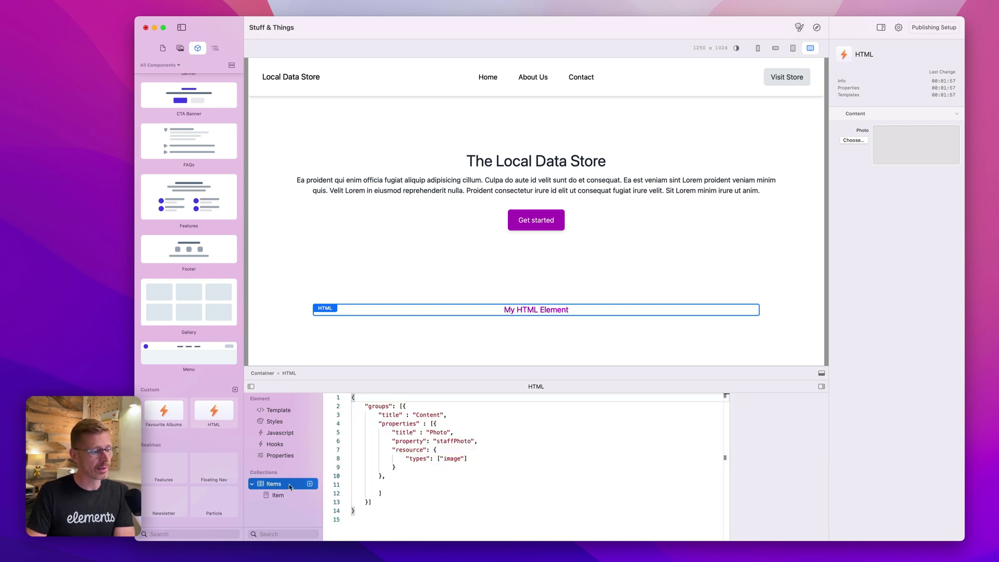
pyautogui.click(387, 466)
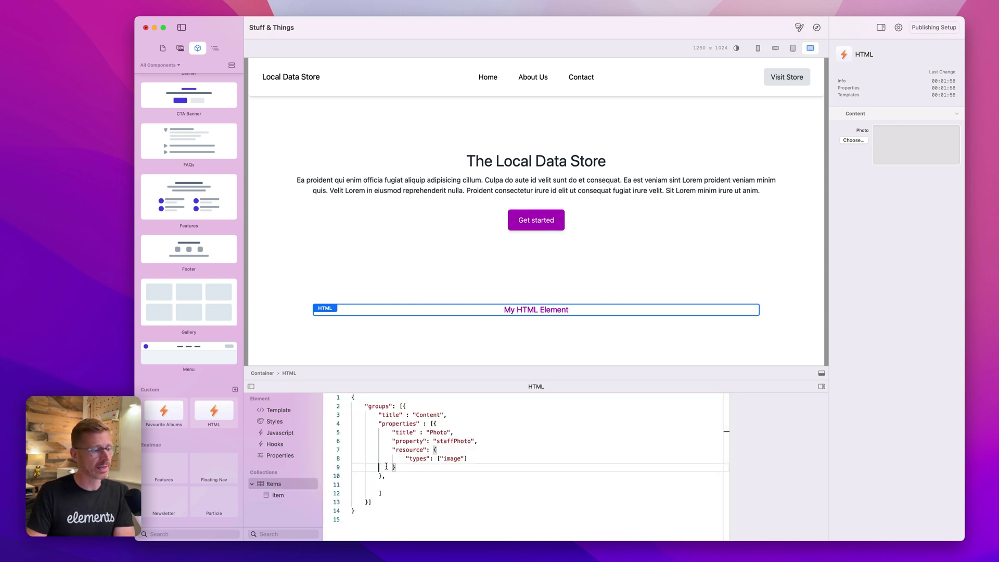
pyautogui.click(277, 457)
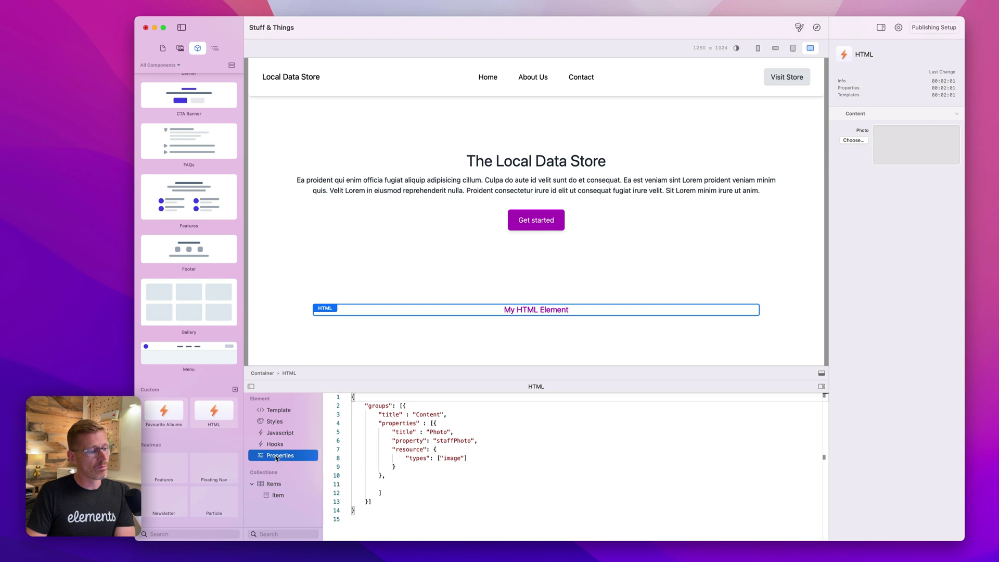
pyautogui.click(279, 412)
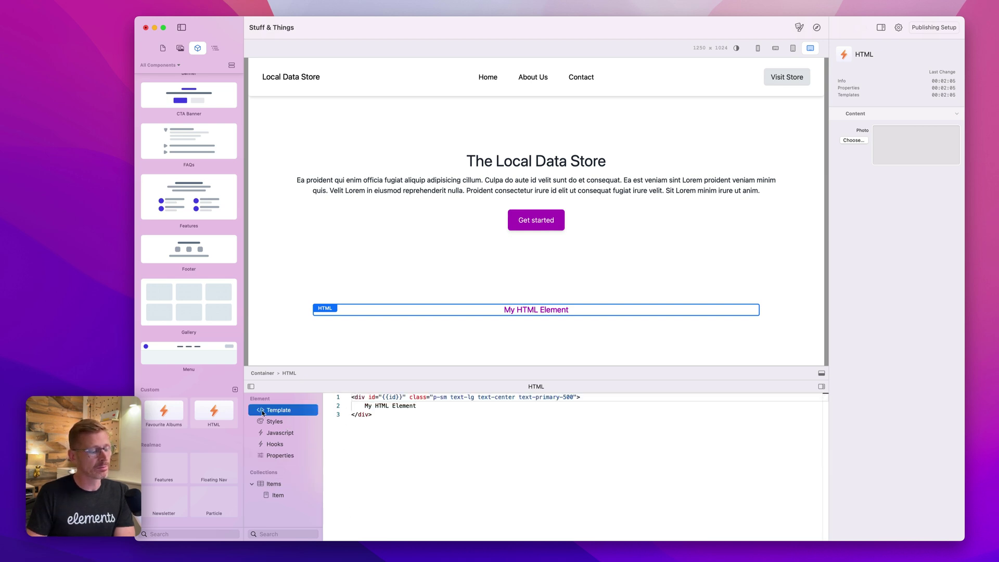
pyautogui.click(288, 457)
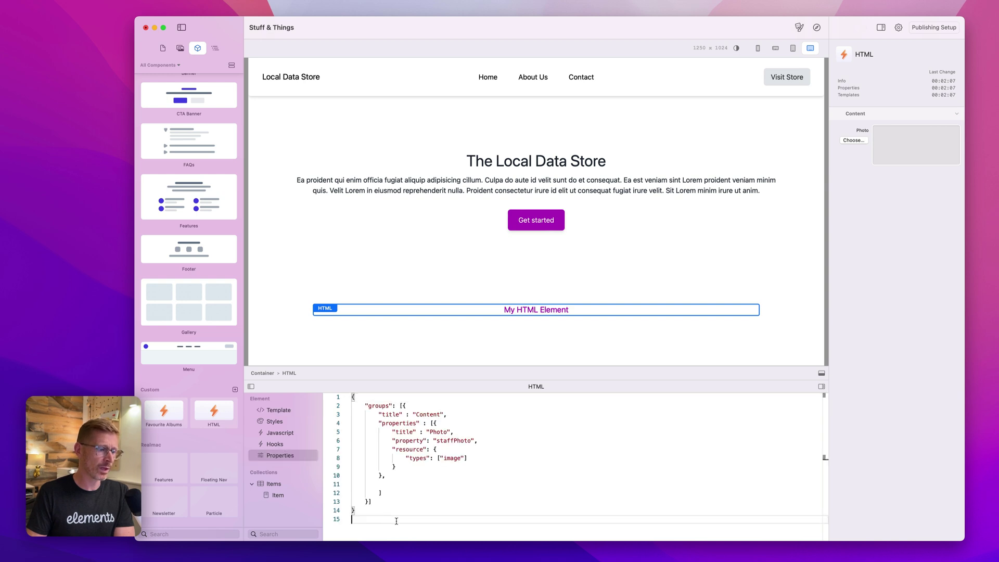
pyautogui.moveTo(399, 517); pyautogui.dragTo(330, 380)
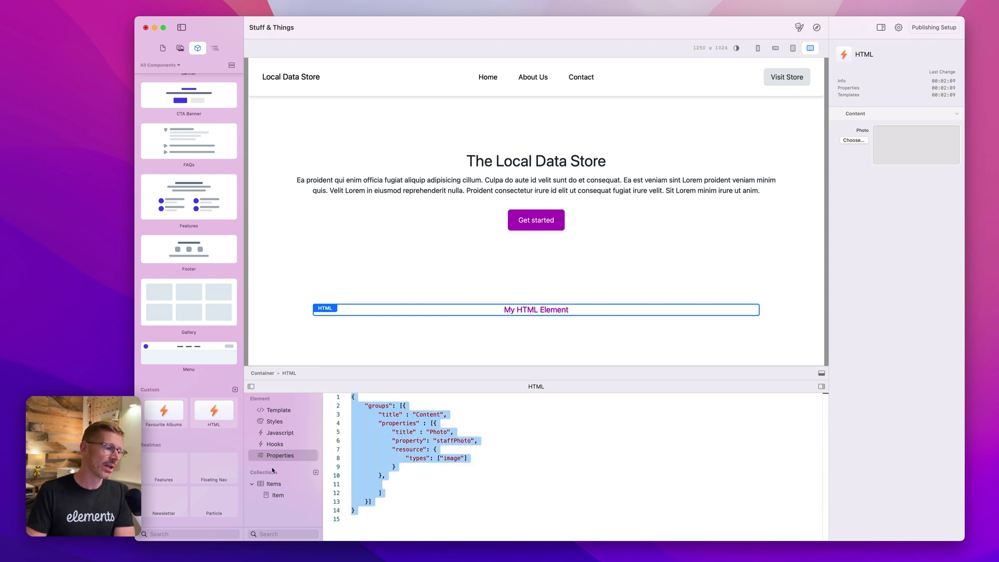
pyautogui.click(276, 484)
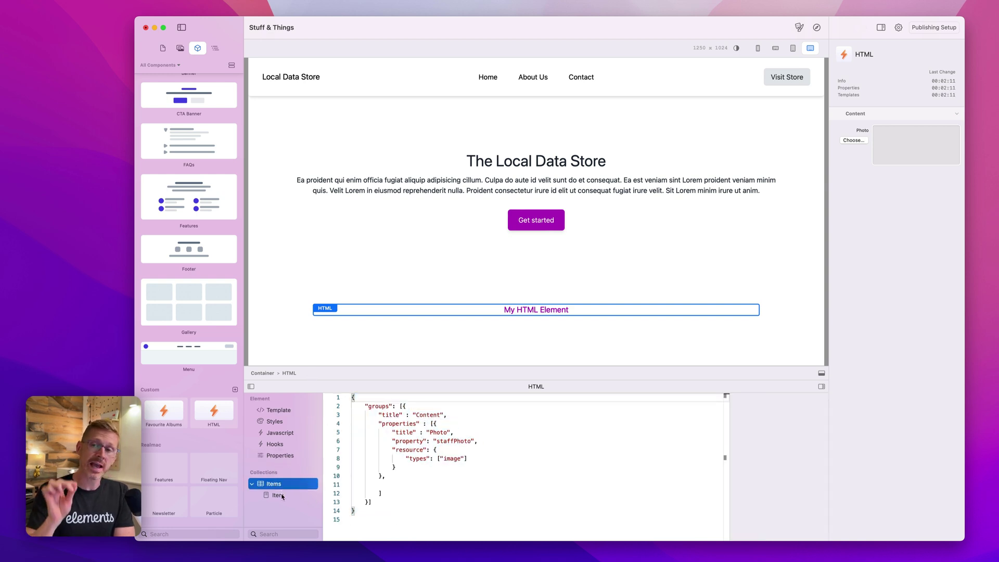
pyautogui.click(282, 496)
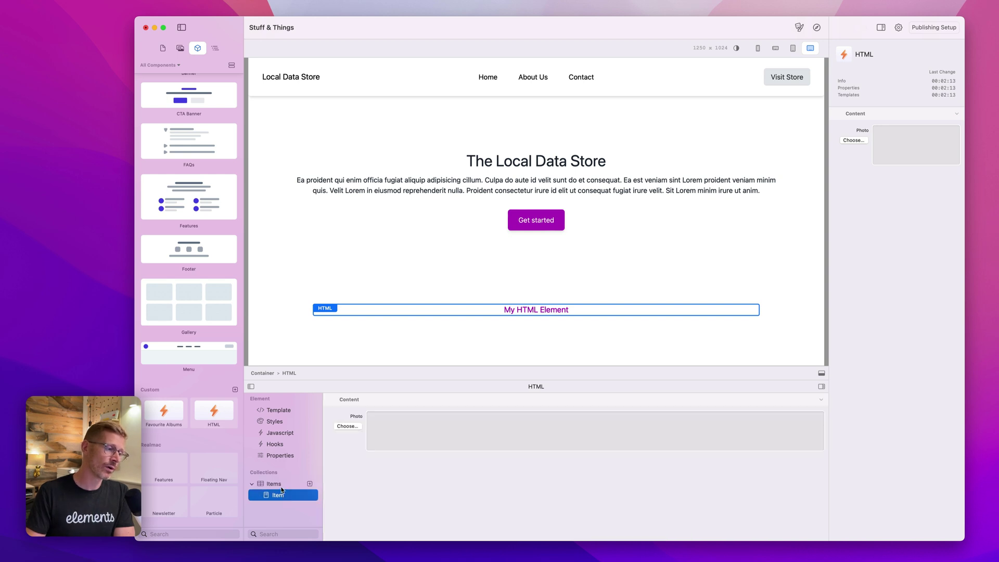
pyautogui.click(281, 487)
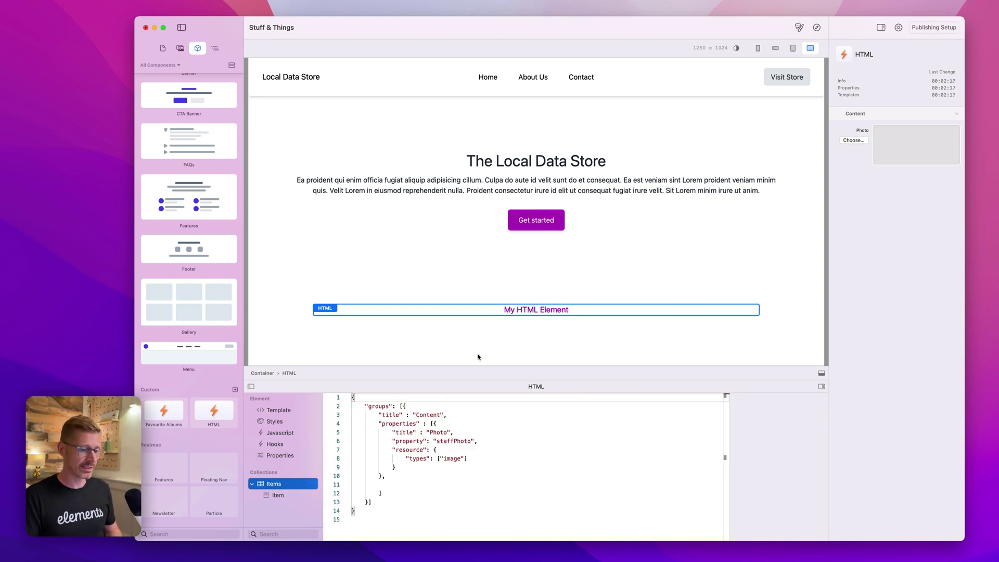
# Step: Enlarge the code editor pane and compare the HTML element's properties and item fields with the Banner and Container settings
pyautogui.moveTo(493, 380); pyautogui.dragTo(493, 337)
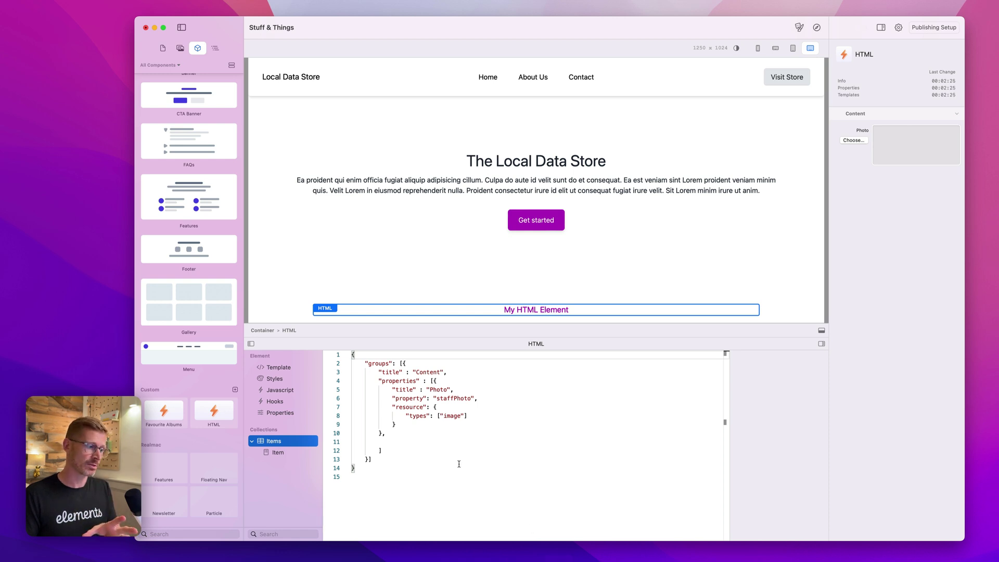
pyautogui.click(291, 413)
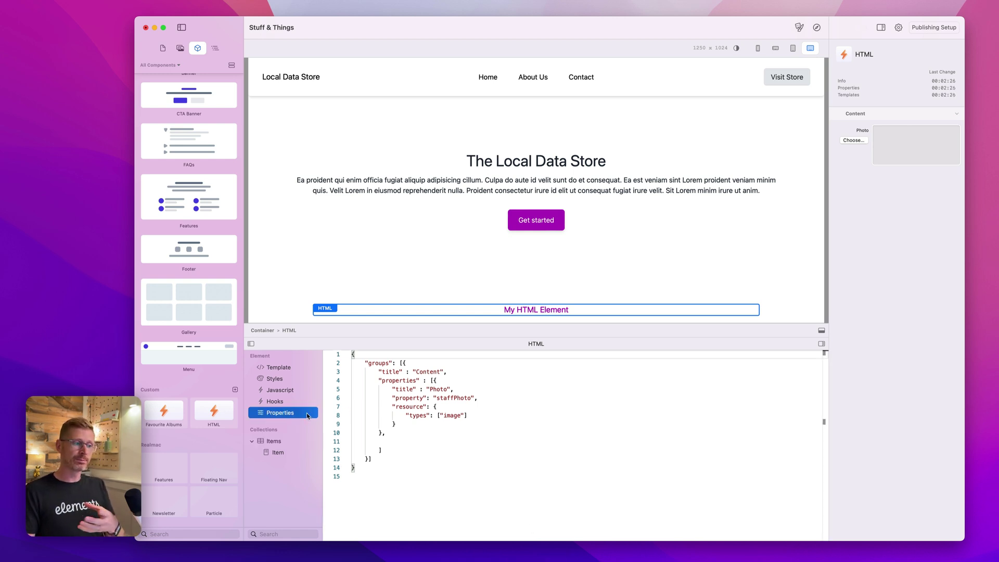
pyautogui.click(280, 454)
pyautogui.click(600, 189)
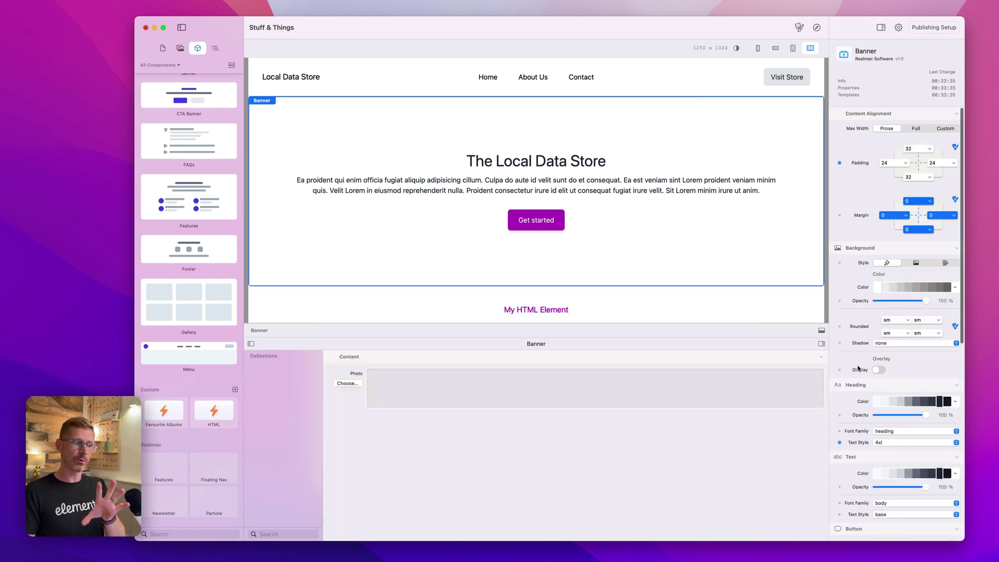
pyautogui.click(582, 301)
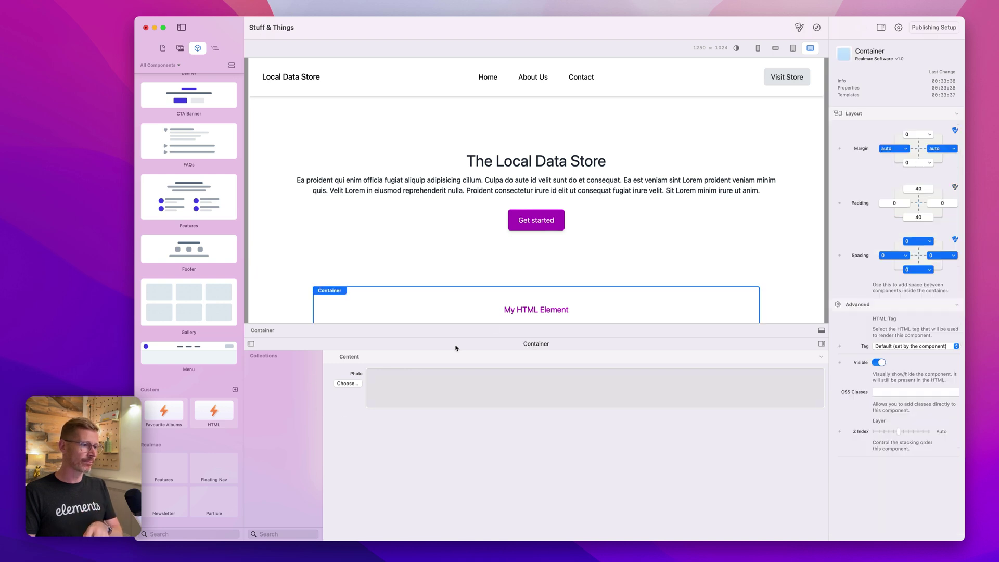
pyautogui.scroll(-1, 493, 323)
pyautogui.click(501, 299)
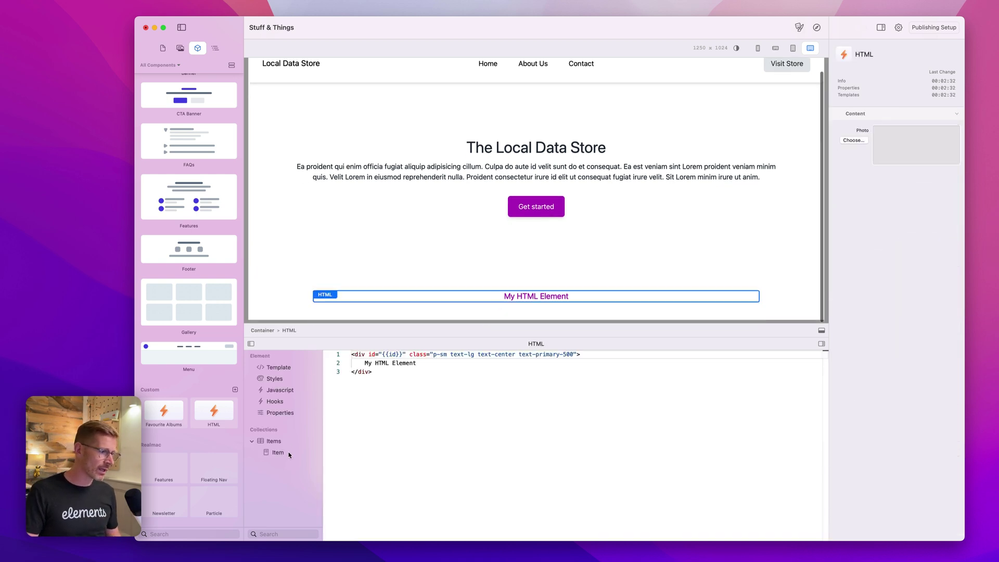
# Step: Copy the First Name property from Collection Snippets.txt in Nova into the Items collection's definition after the Photo property, and check the item's fields
pyautogui.click(283, 441)
pyautogui.press('super+Tab')
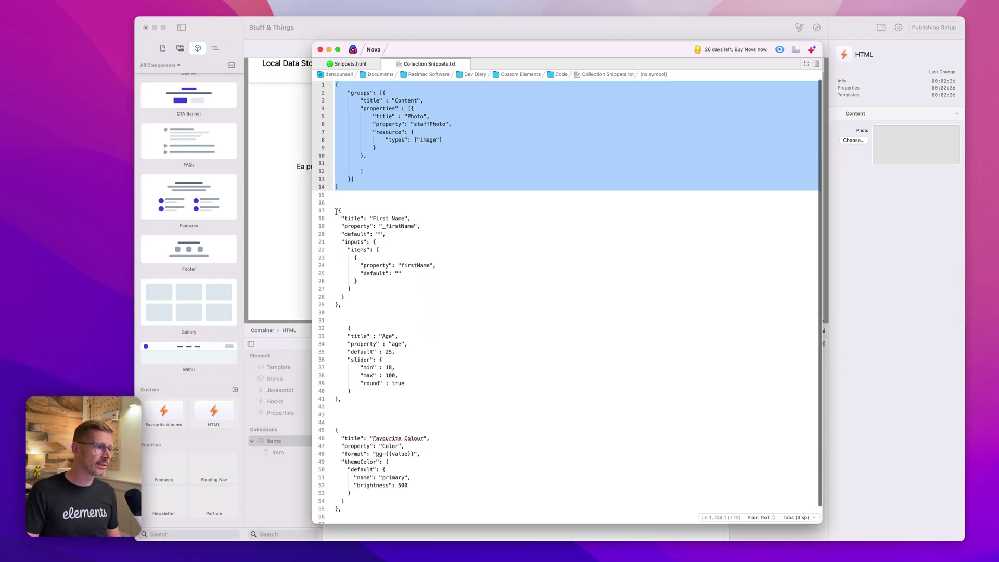
pyautogui.moveTo(336, 210); pyautogui.dragTo(383, 312)
pyautogui.press('super+c')
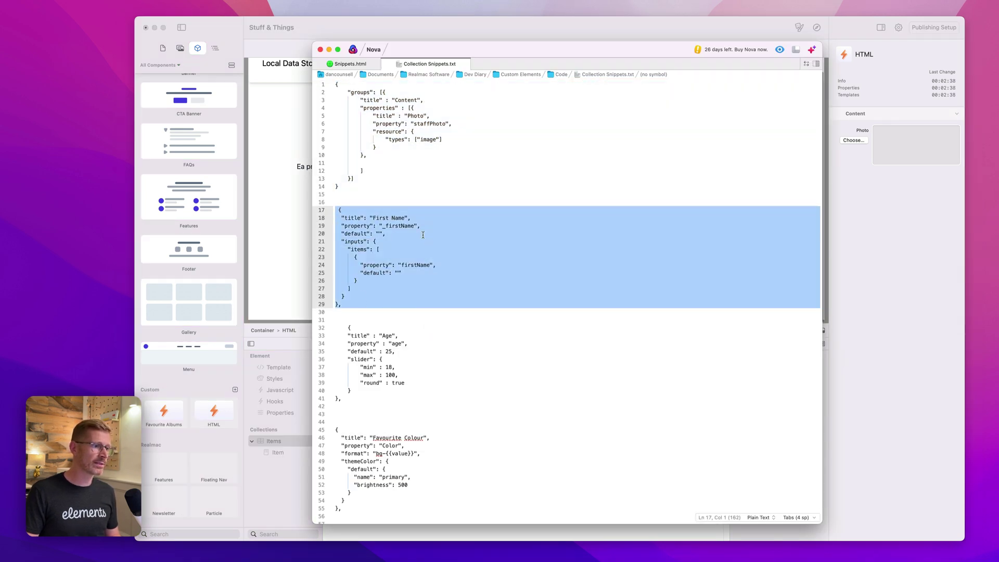
pyautogui.press('super+Tab')
pyautogui.click(408, 442)
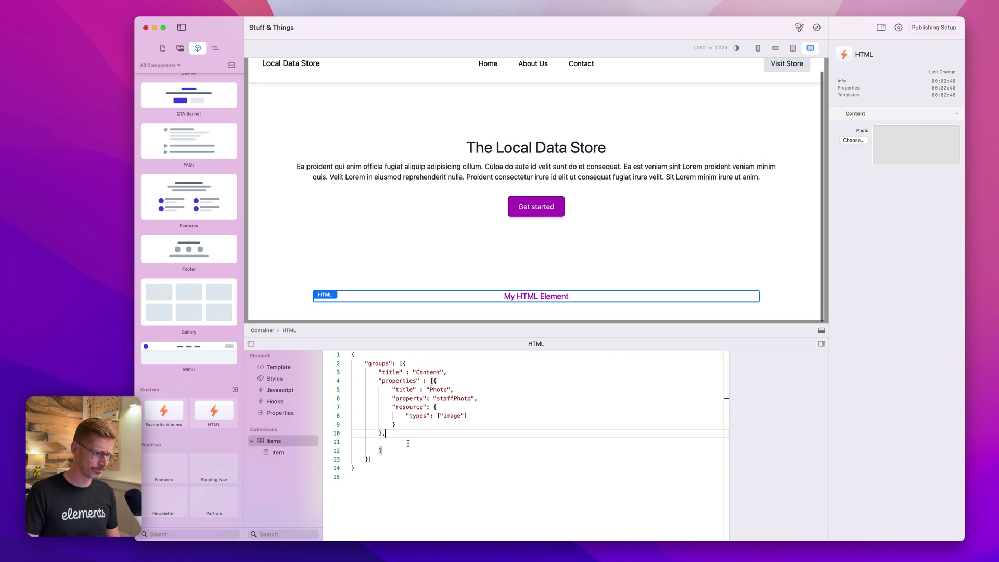
pyautogui.press('Return')
pyautogui.press('super+v')
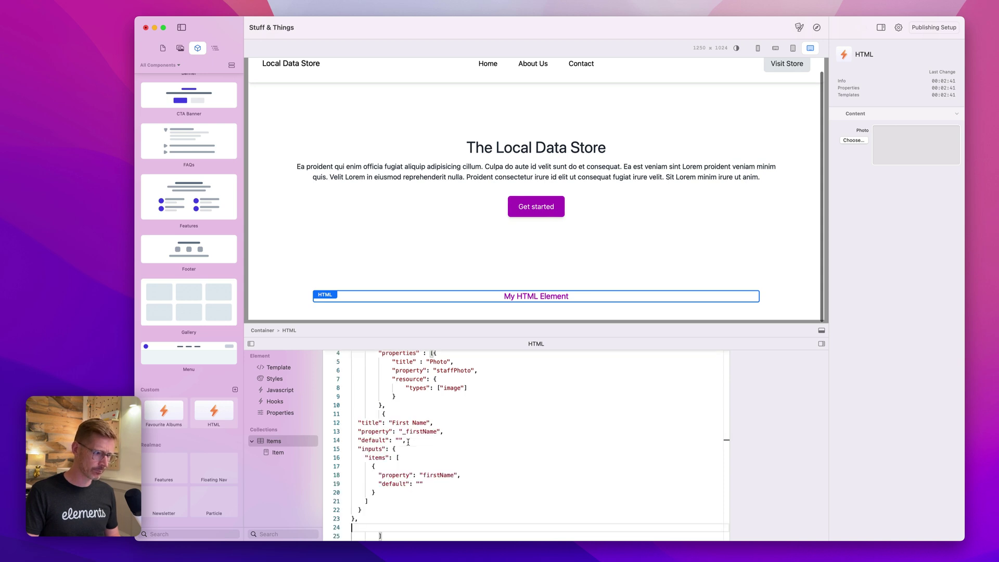
pyautogui.click(285, 453)
# Step: Copy the Age slider property from Nova's Collection Snippets.txt into the Items collection's definition below the First Name property
pyautogui.click(292, 441)
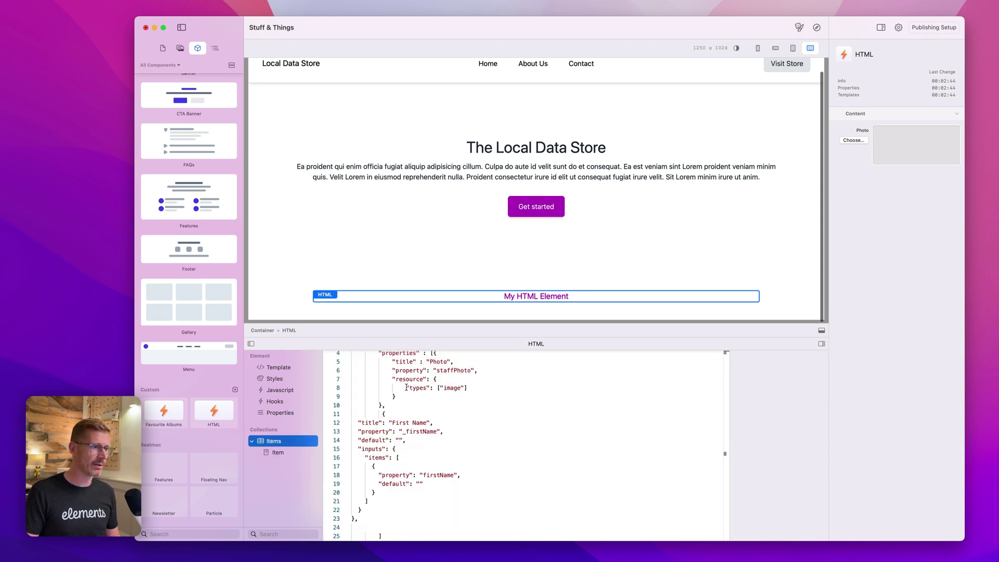
pyautogui.press('super+Tab')
pyautogui.moveTo(338, 328); pyautogui.dragTo(432, 408)
pyautogui.press('super+c')
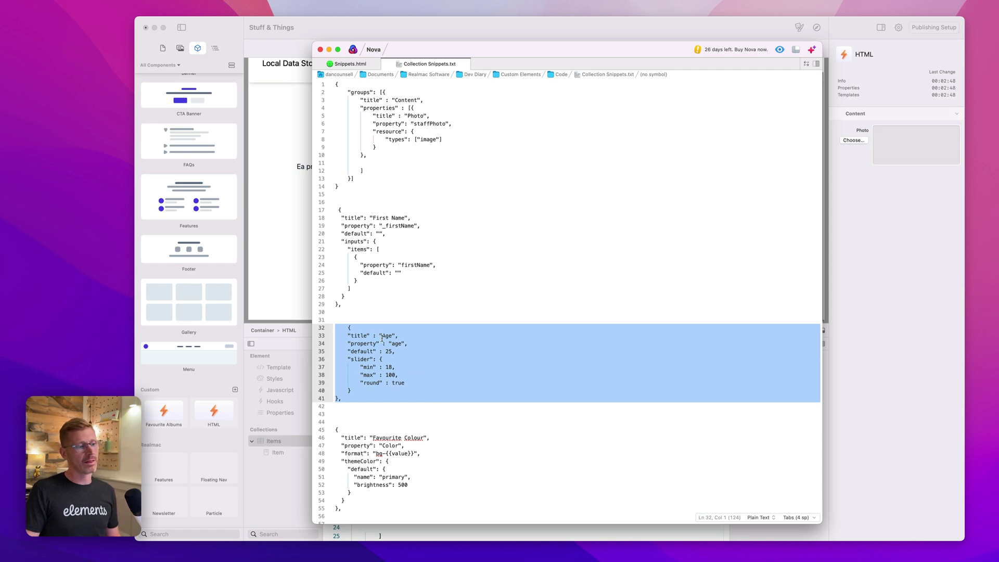
pyautogui.click(306, 431)
pyautogui.scroll(-3, 437, 513)
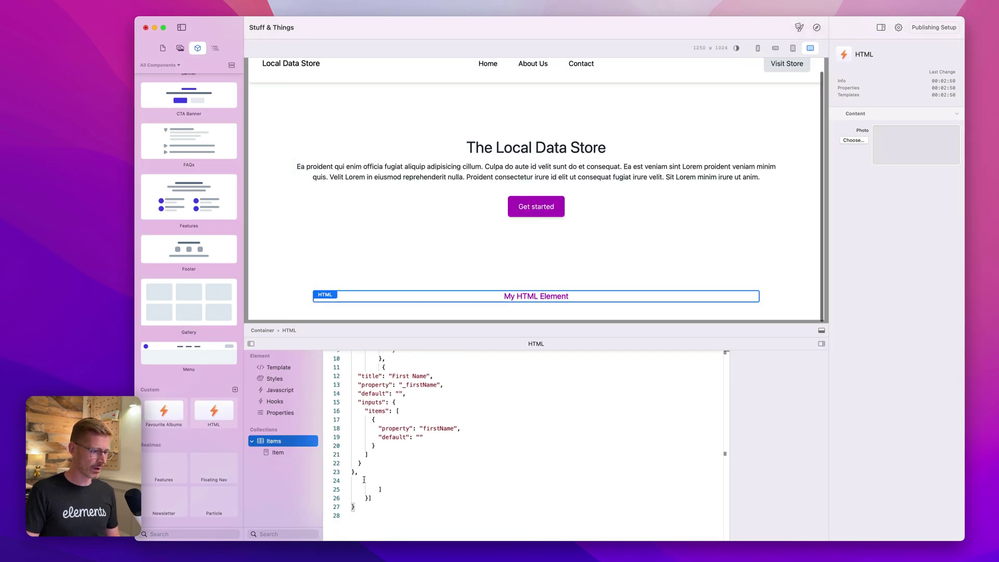
pyautogui.click(365, 477)
pyautogui.press('super+v')
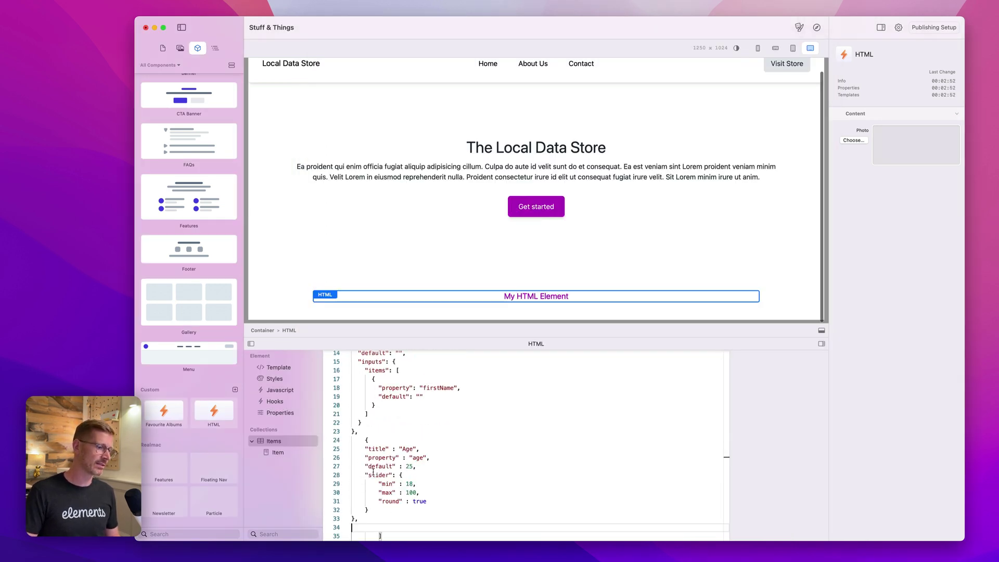
# Step: Fill in the item's First Name field and set its Age to 61
pyautogui.click(304, 450)
pyautogui.moveTo(373, 431); pyautogui.dragTo(472, 438)
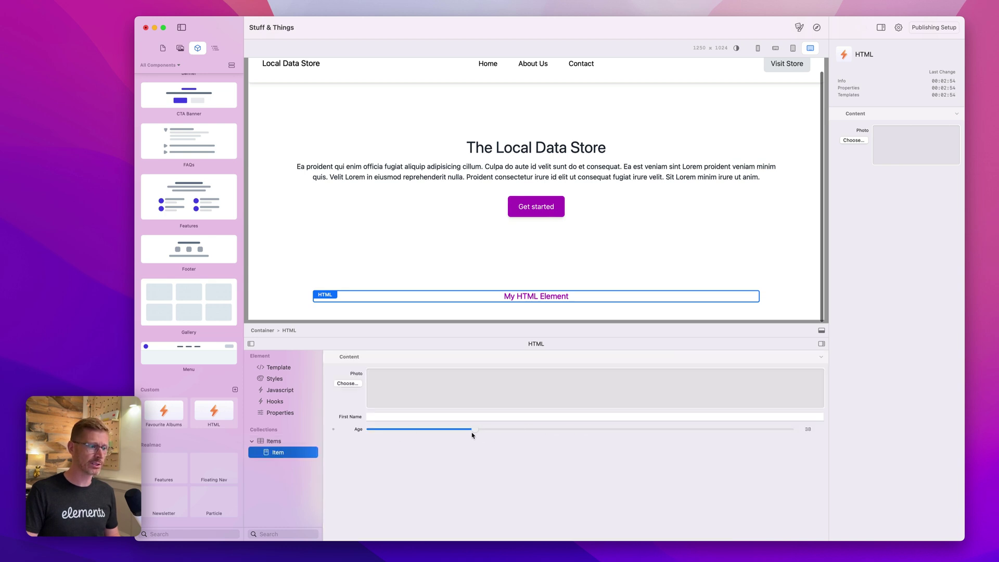
pyautogui.click(422, 419)
pyautogui.write('Dave')
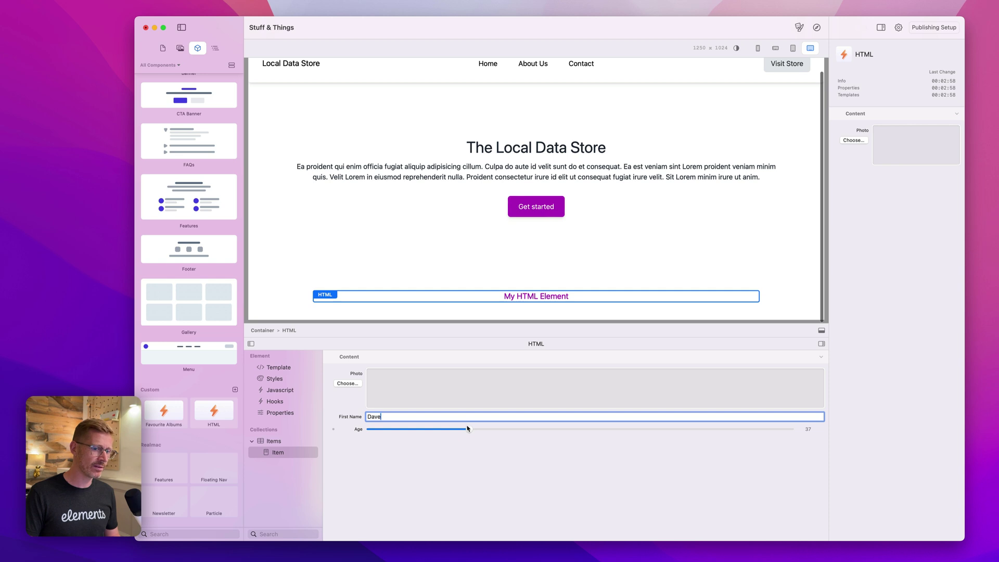
pyautogui.moveTo(469, 429); pyautogui.dragTo(583, 432)
# Step: Copy the Favourite Colour property from Nova's Collection Snippets.txt into the Items collection's definition below the Age property
pyautogui.press('super+Tab')
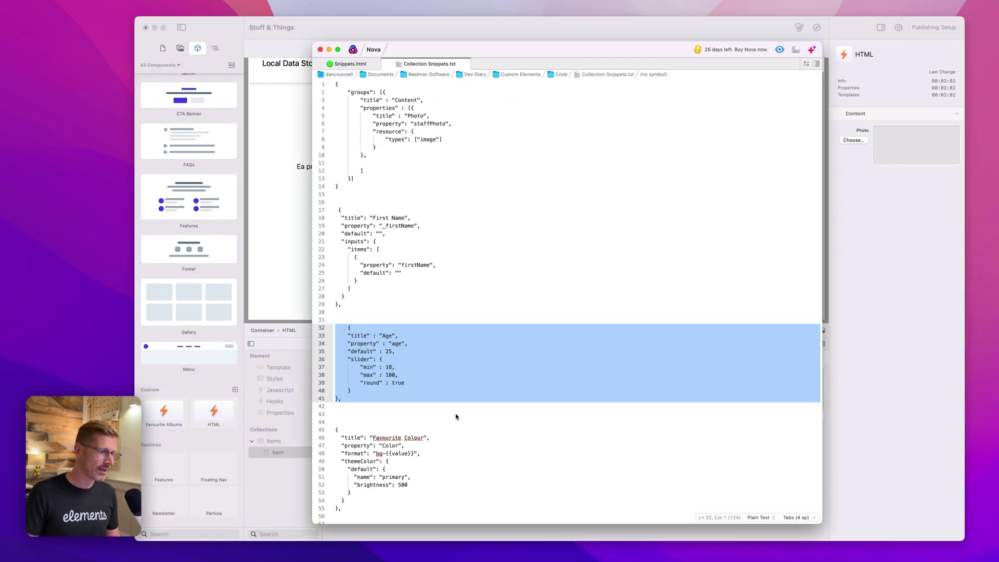
pyautogui.scroll(1, 455, 415)
pyautogui.moveTo(342, 491); pyautogui.dragTo(315, 400)
pyautogui.press('super+c')
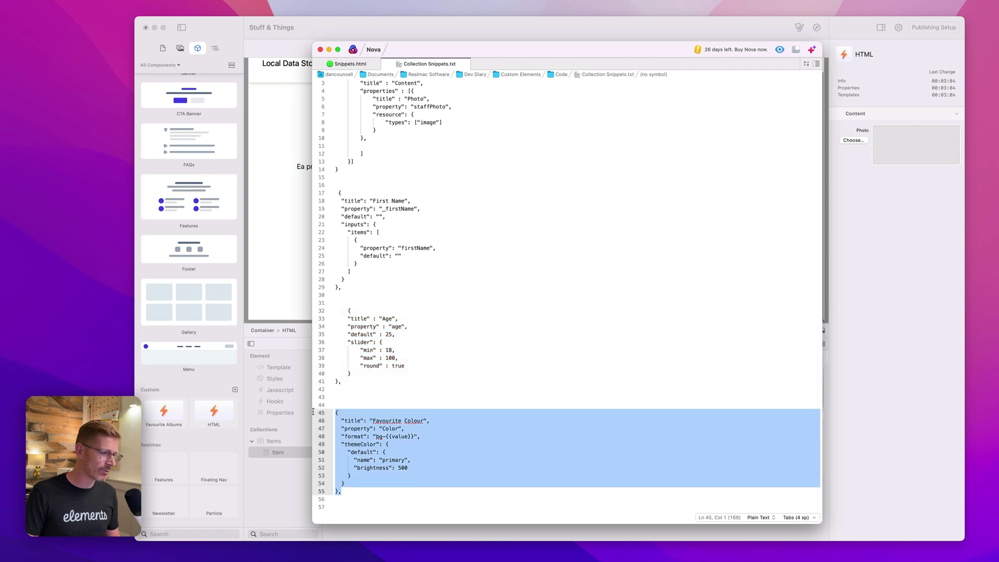
pyautogui.click(285, 441)
pyautogui.click(285, 443)
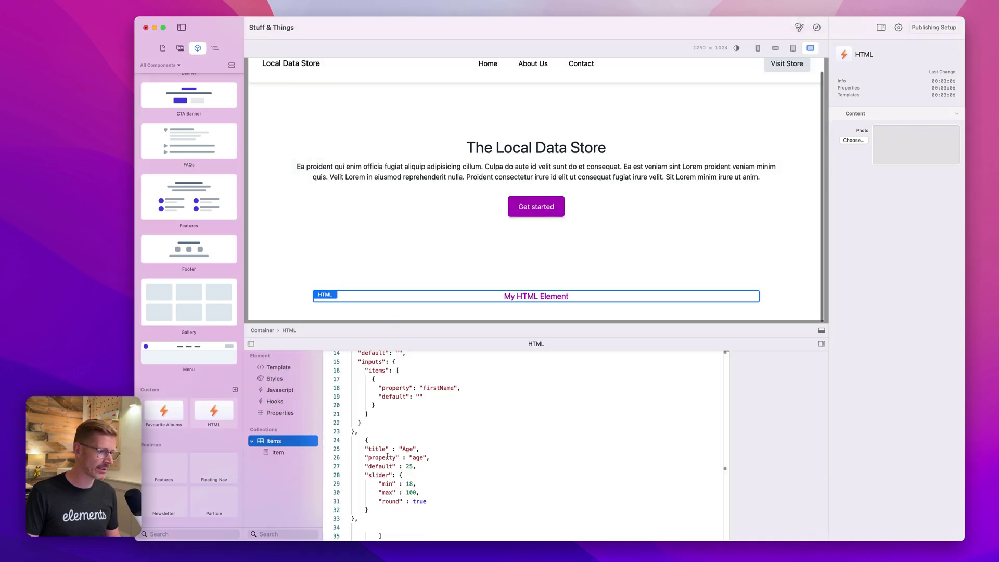
pyautogui.scroll(-3, 416, 468)
pyautogui.press('super+v')
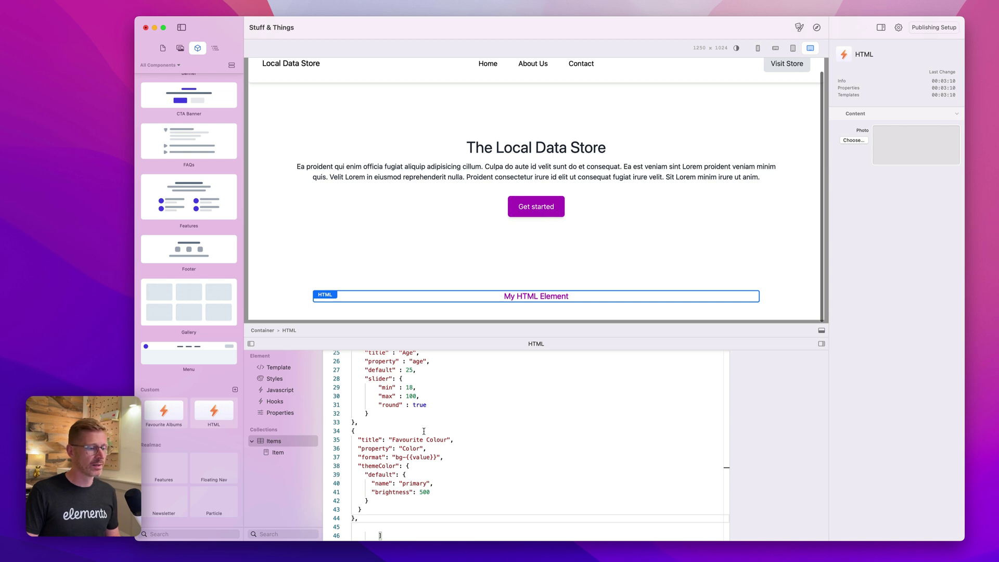
# Step: Set the item's Favourite Colour to blue, one shade darker than the preselected brightness
pyautogui.click(289, 452)
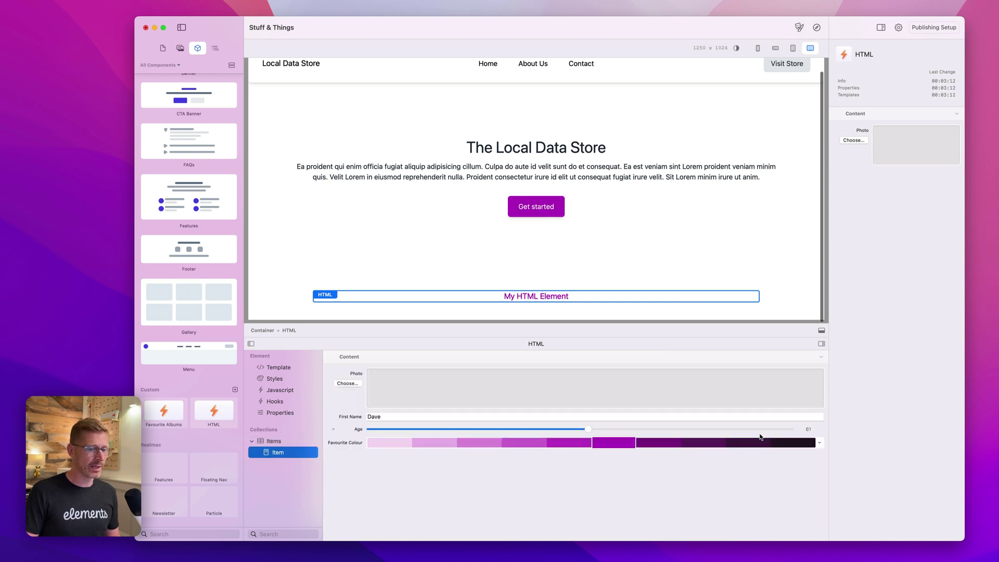
pyautogui.click(820, 442)
pyautogui.scroll(3, 813, 335)
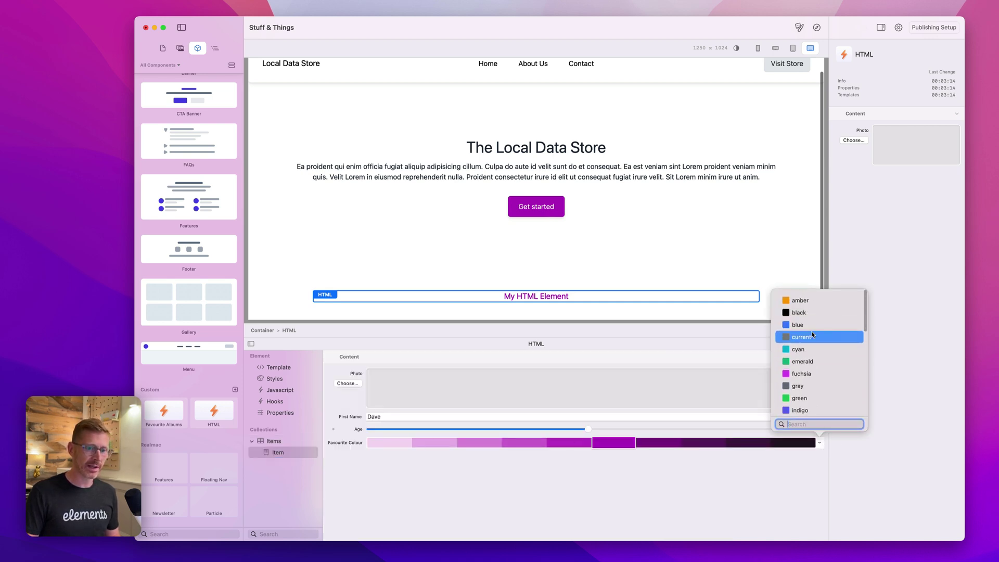
pyautogui.click(812, 325)
pyautogui.click(655, 442)
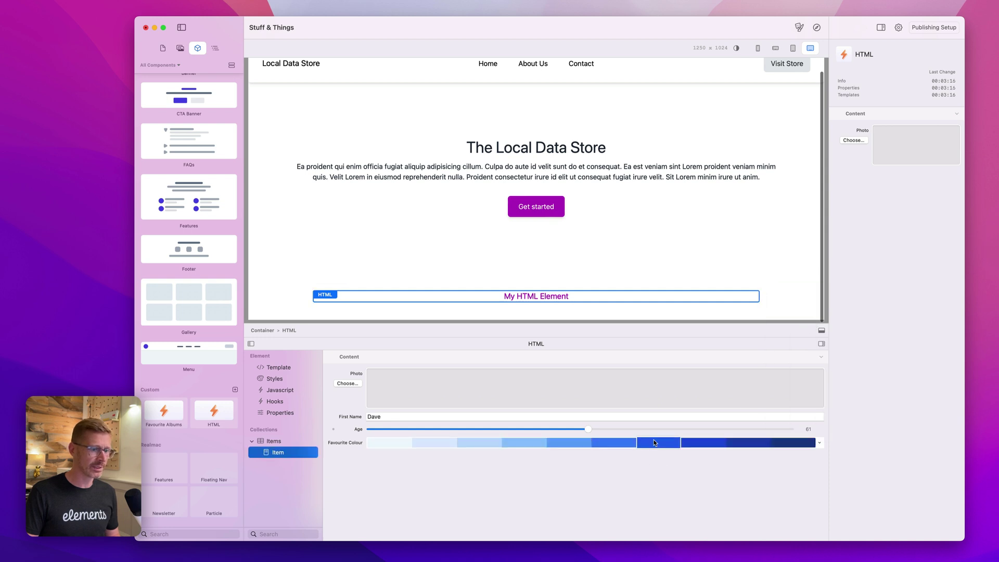
# Step: Add a second item to the Items collection, filling in its First Name, setting Age to 30 and Favourite Colour to orange
pyautogui.click(310, 442)
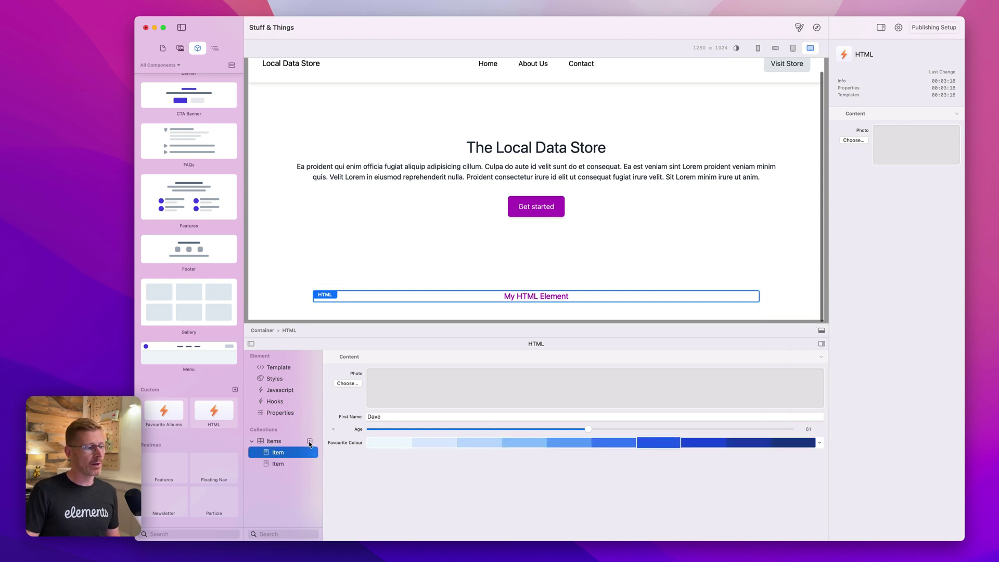
pyautogui.click(289, 461)
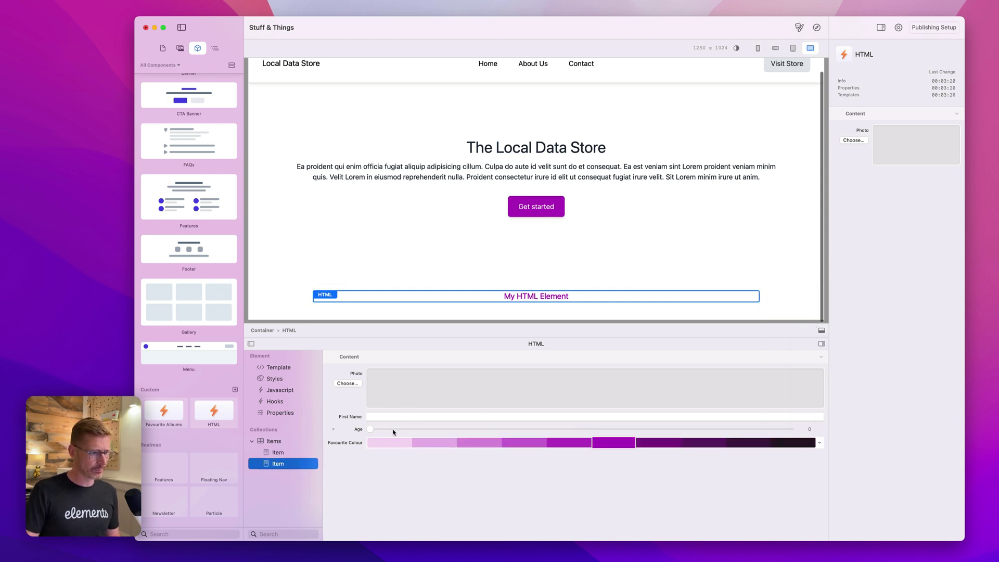
pyautogui.moveTo(393, 430); pyautogui.dragTo(431, 430)
pyautogui.click(400, 416)
pyautogui.write('Jenny')
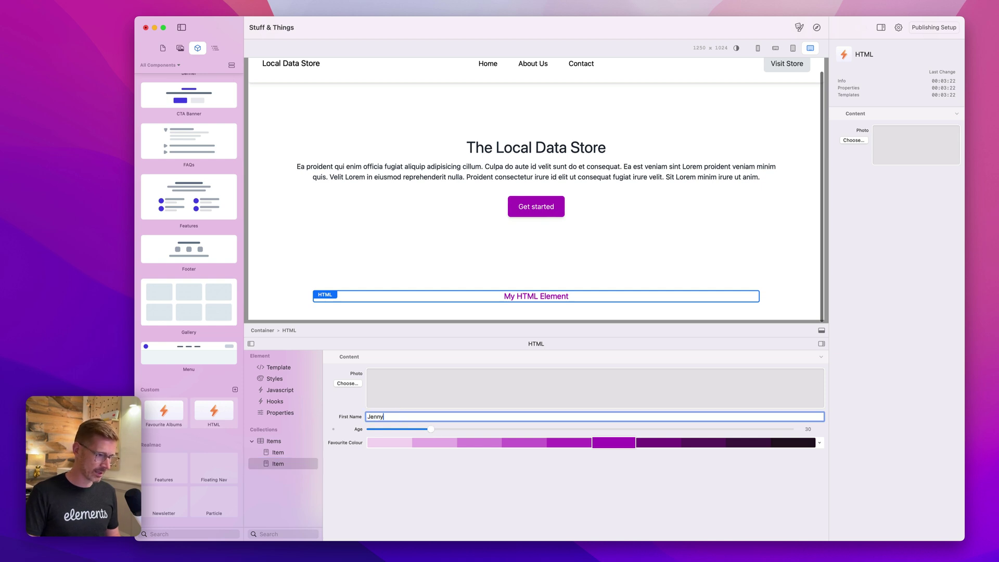
pyautogui.click(818, 443)
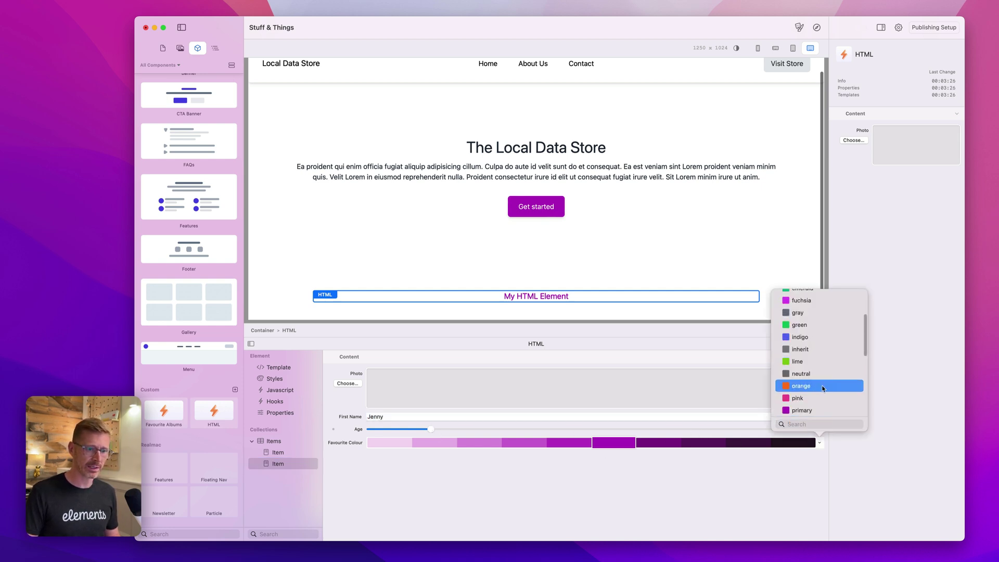
pyautogui.click(825, 383)
# Step: Compare the field values of the two items in the Items collection
pyautogui.click(278, 463)
pyautogui.click(279, 453)
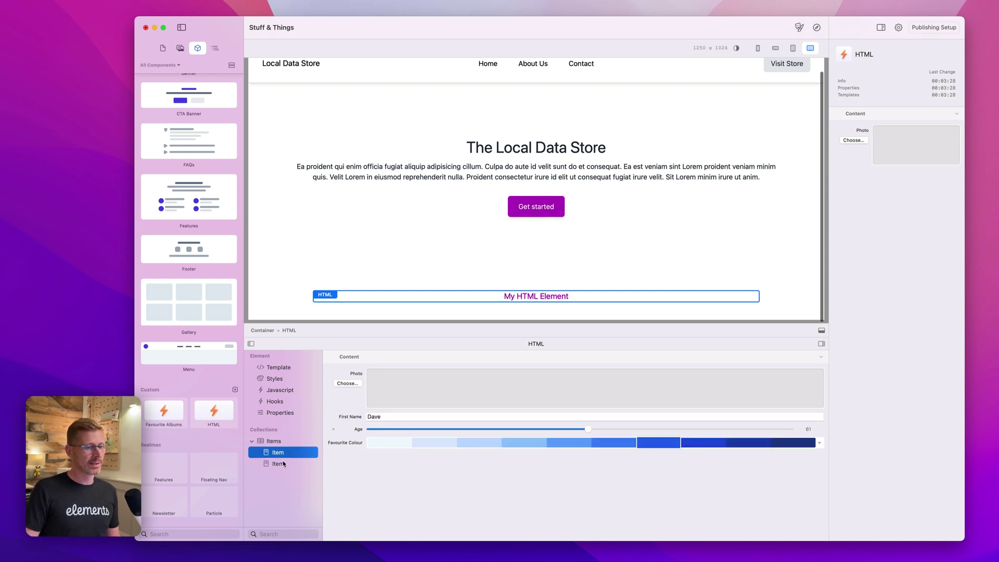
pyautogui.click(281, 462)
pyautogui.click(282, 454)
pyautogui.click(282, 462)
pyautogui.click(283, 454)
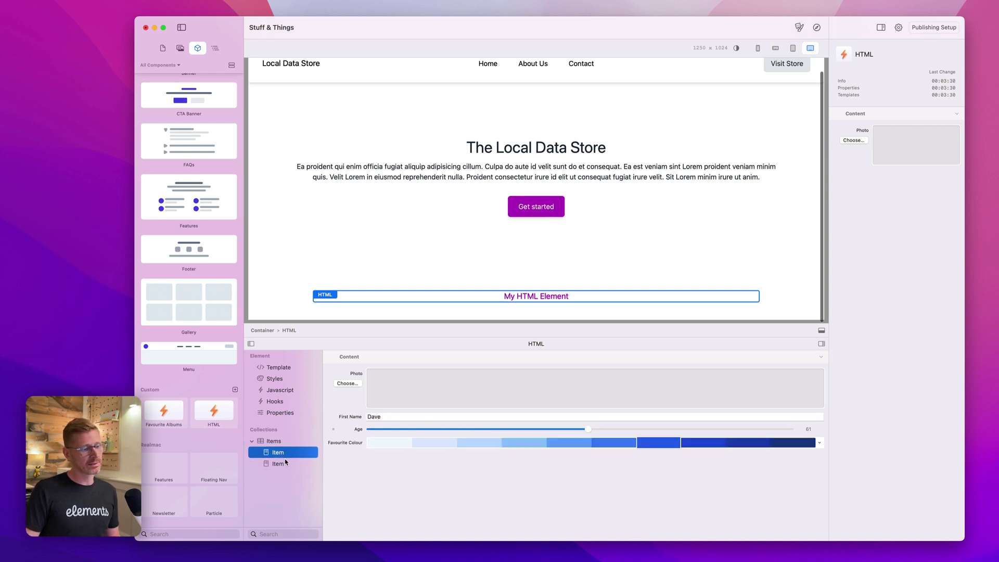
pyautogui.click(286, 461)
pyautogui.click(283, 442)
pyautogui.click(284, 452)
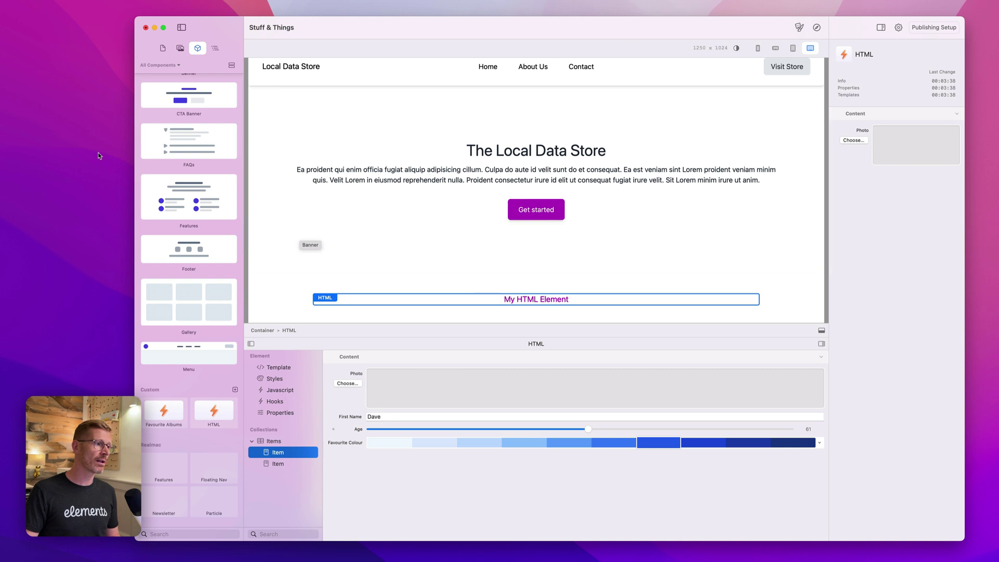
# Step: Try the FAQs component on the page above the HTML element's container and delete it again
pyautogui.moveTo(169, 144); pyautogui.dragTo(571, 258)
pyautogui.scroll(-3, 520, 244)
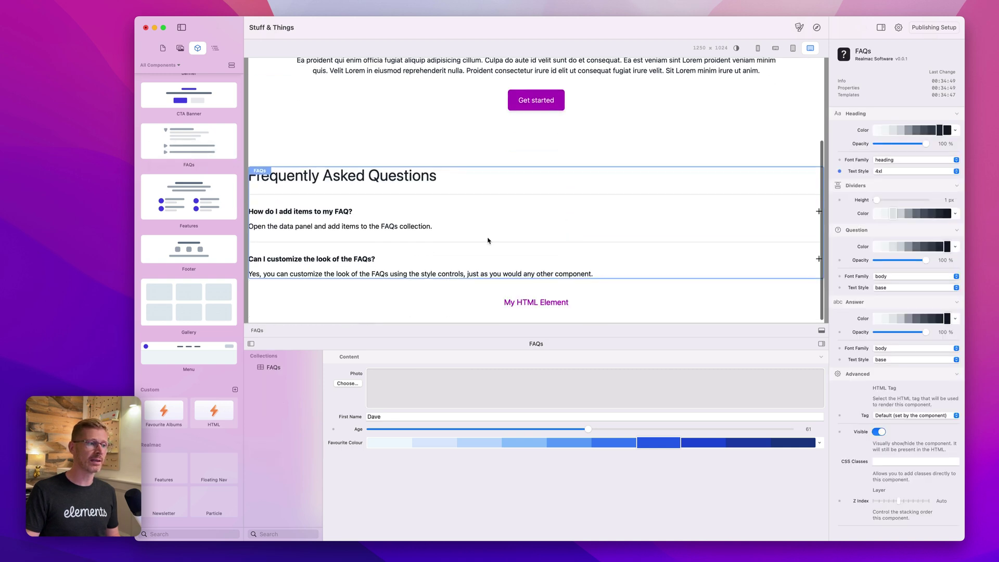
pyautogui.press('BackSpace')
# Step: Review the HTML element's template, its first collection item and its Properties definition
pyautogui.click(529, 190)
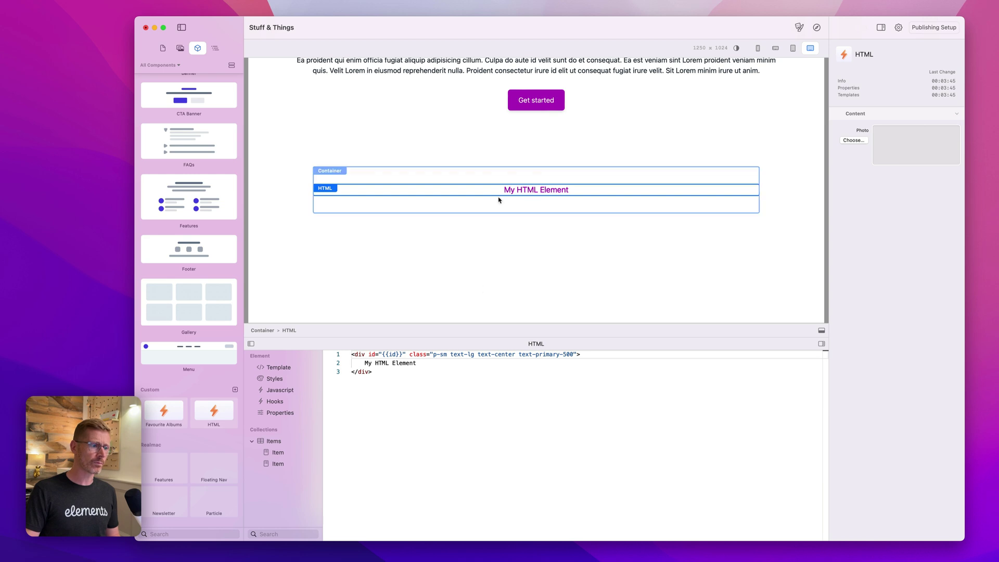
pyautogui.press('super+a')
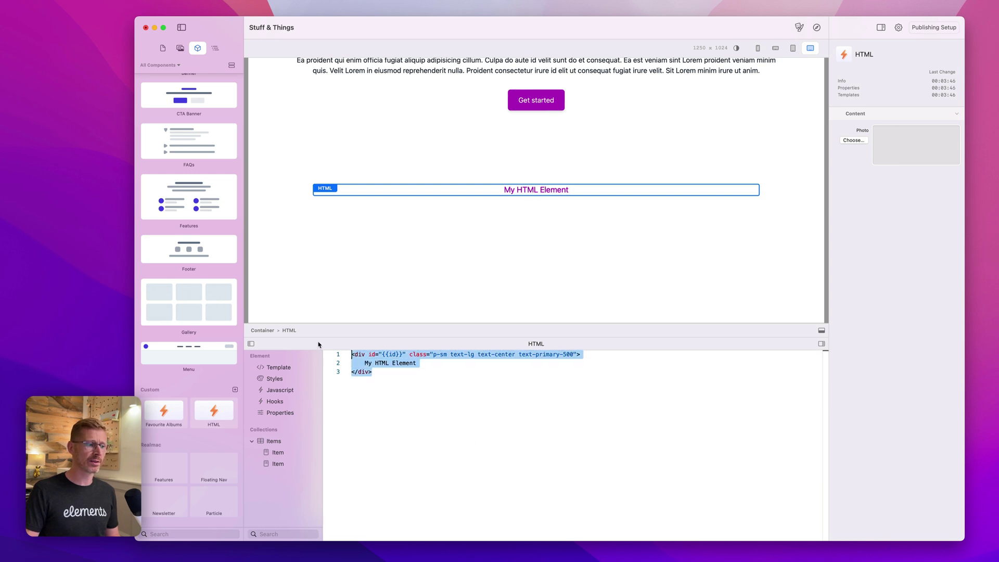
pyautogui.click(274, 441)
pyautogui.click(278, 452)
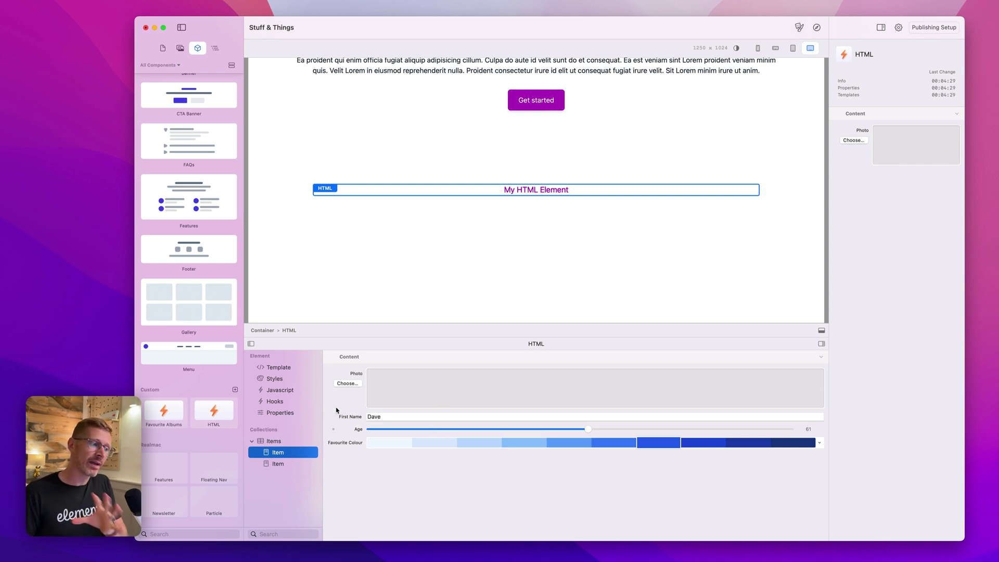
pyautogui.click(281, 368)
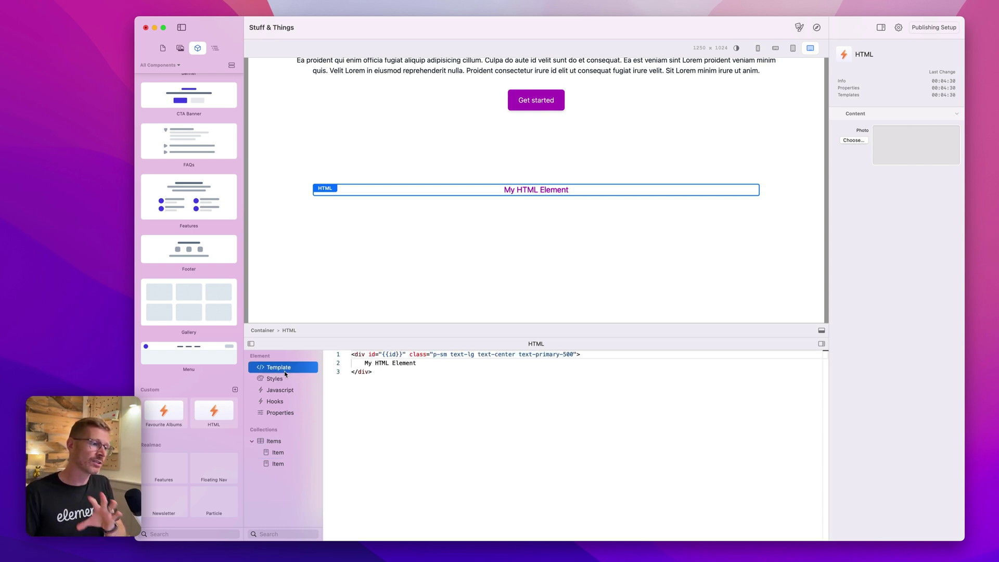
pyautogui.click(285, 412)
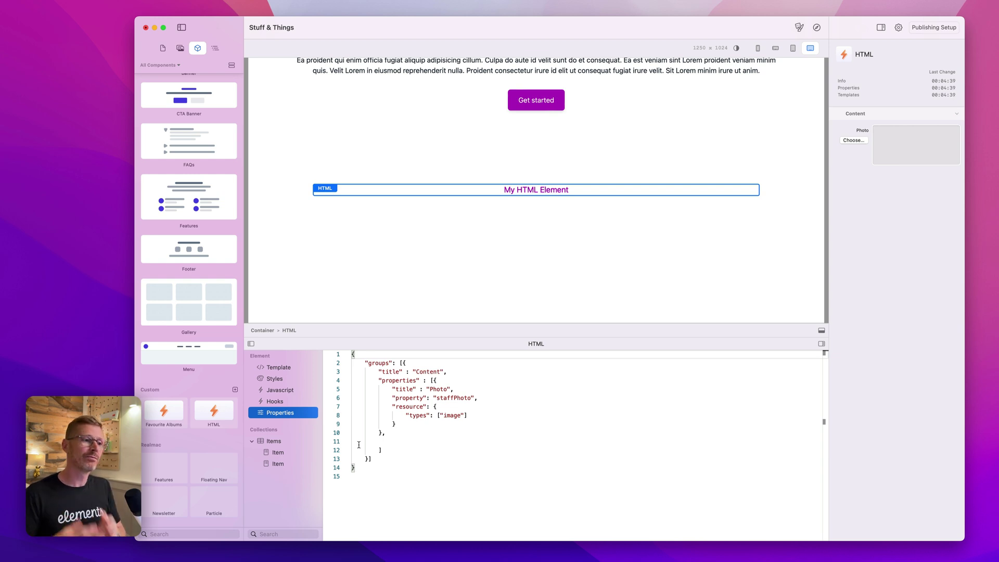
# Step: Replace the HTML element in the page's container with the custom Favourite Albums component
pyautogui.click(482, 191)
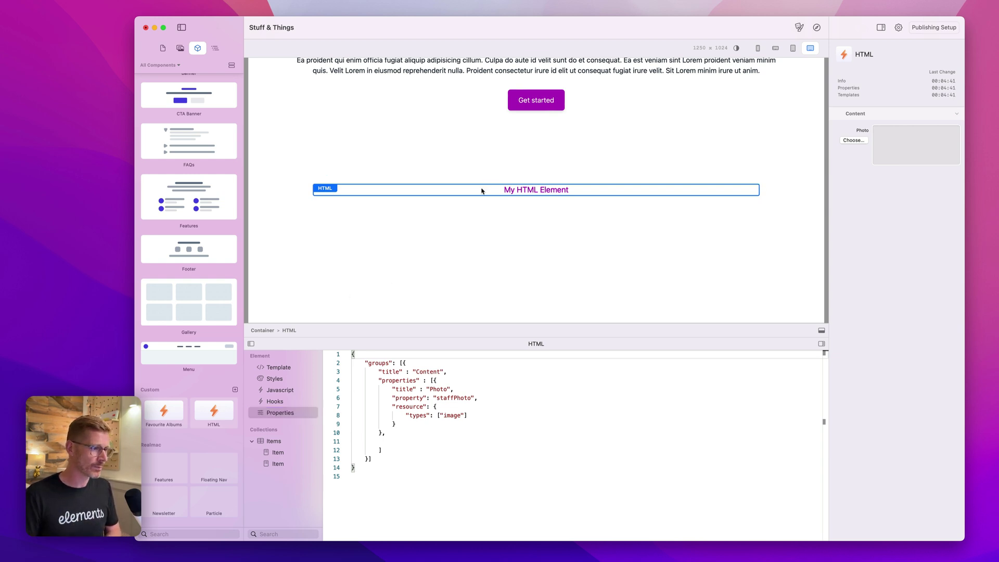
pyautogui.press('BackSpace')
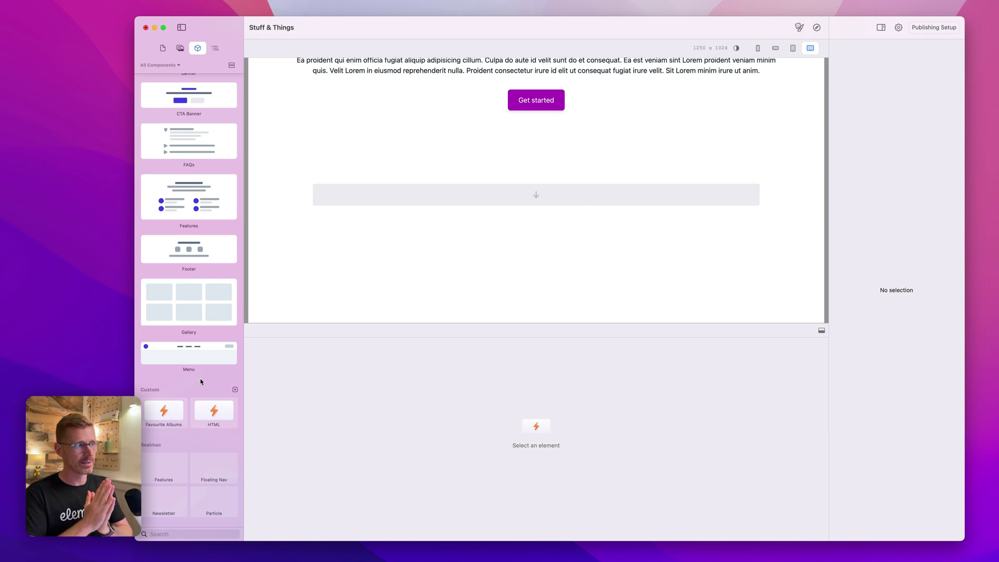
pyautogui.scroll(2, 201, 382)
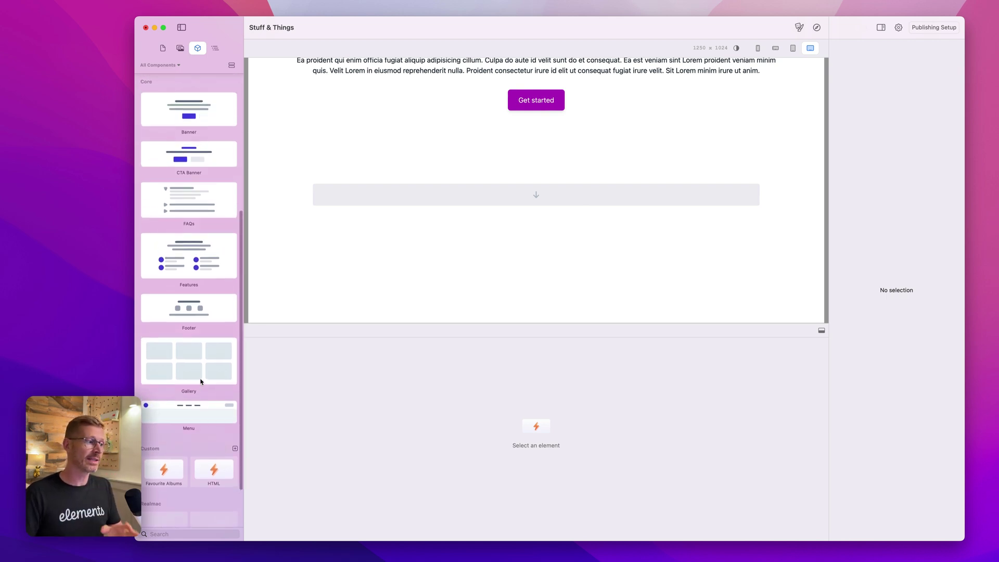
pyautogui.scroll(-2, 198, 379)
pyautogui.scroll(1, 198, 380)
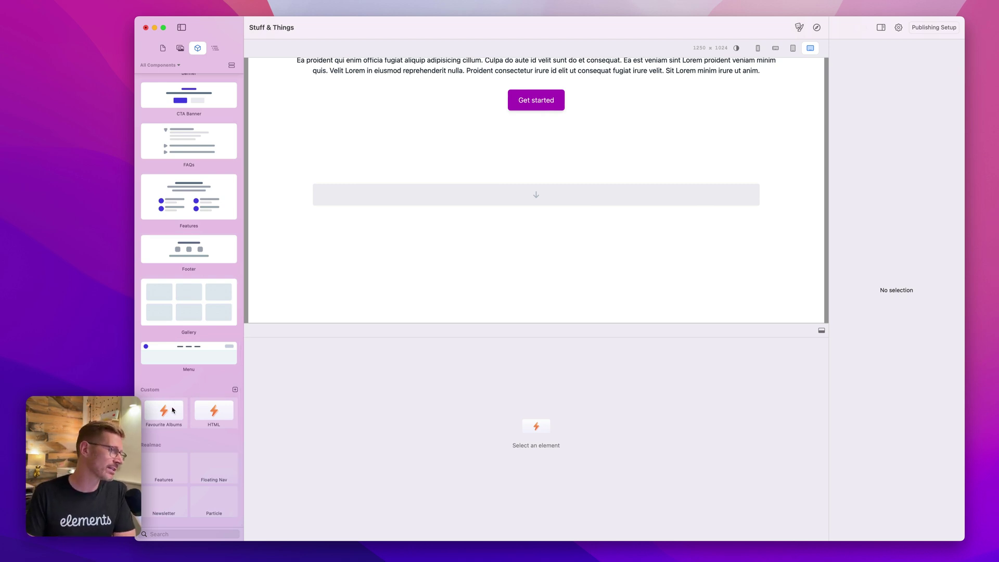
pyautogui.moveTo(171, 411); pyautogui.dragTo(618, 203)
pyautogui.moveTo(183, 413); pyautogui.dragTo(527, 294)
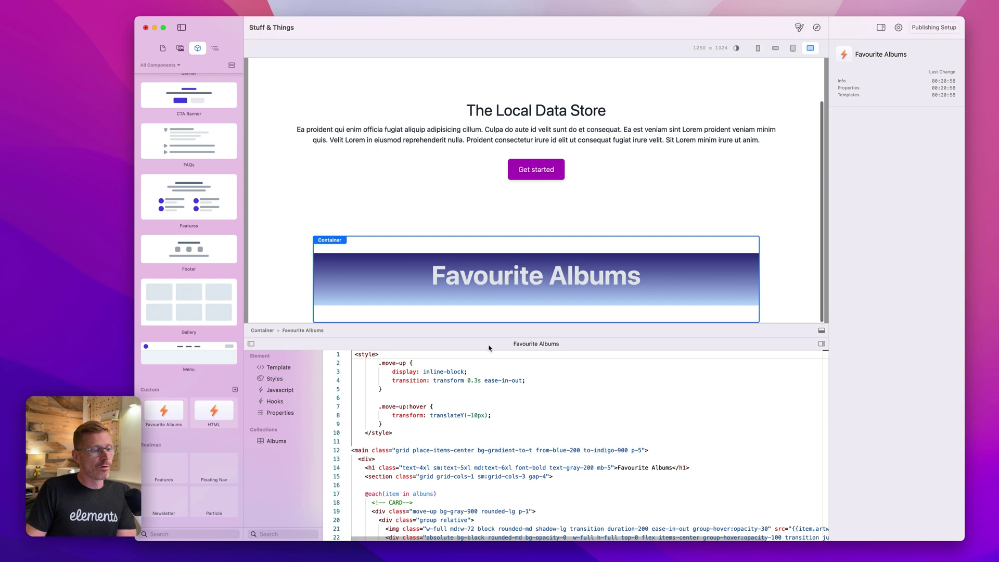
# Step: Enlarge the code editor and examine the styling classes on the main and image tags of the Favourite Albums template
pyautogui.moveTo(489, 337); pyautogui.dragTo(487, 267)
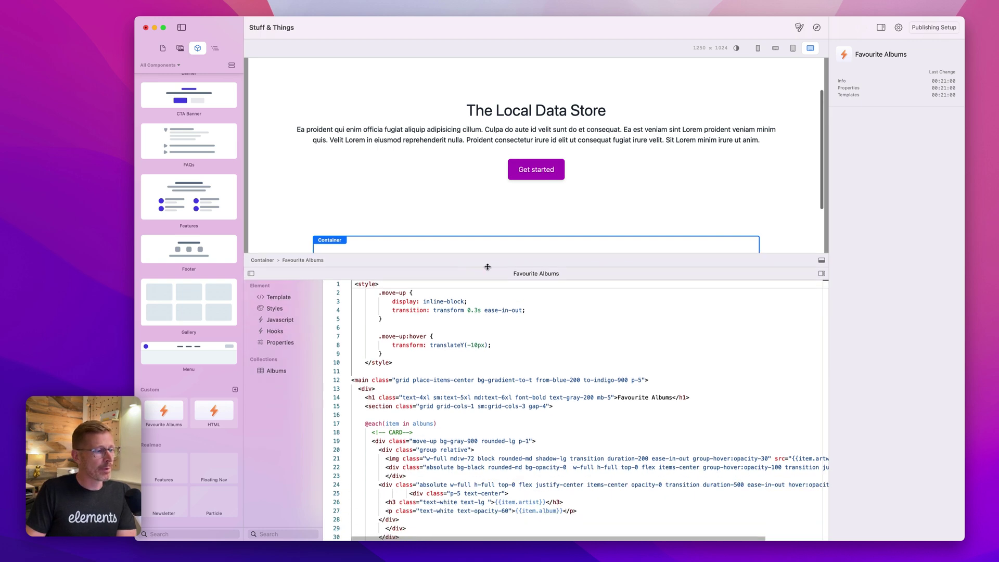
pyautogui.click(298, 296)
pyautogui.scroll(-3, 500, 344)
pyautogui.scroll(2, 505, 354)
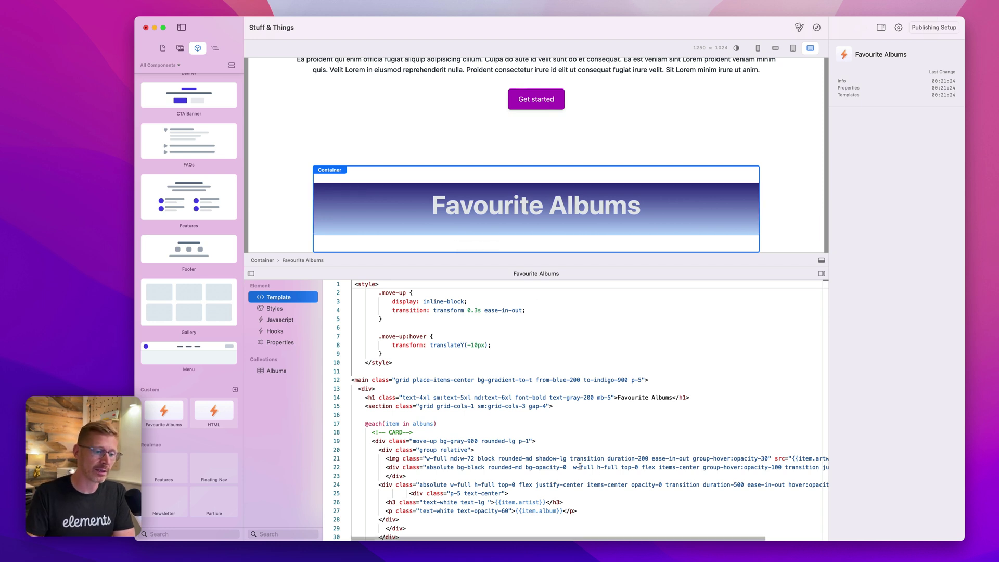
pyautogui.moveTo(570, 459); pyautogui.dragTo(658, 457)
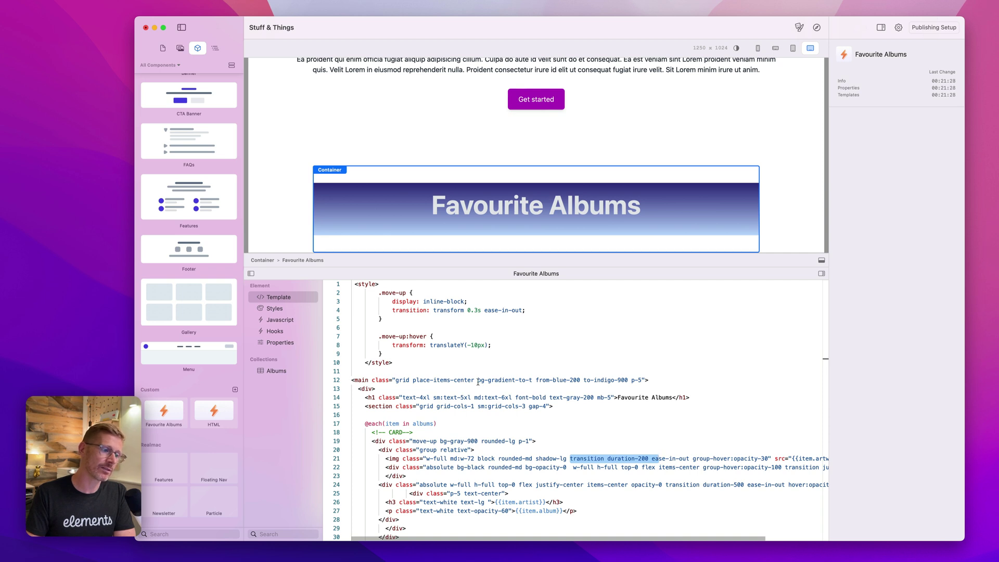
pyautogui.moveTo(477, 380); pyautogui.dragTo(531, 380)
pyautogui.click(581, 403)
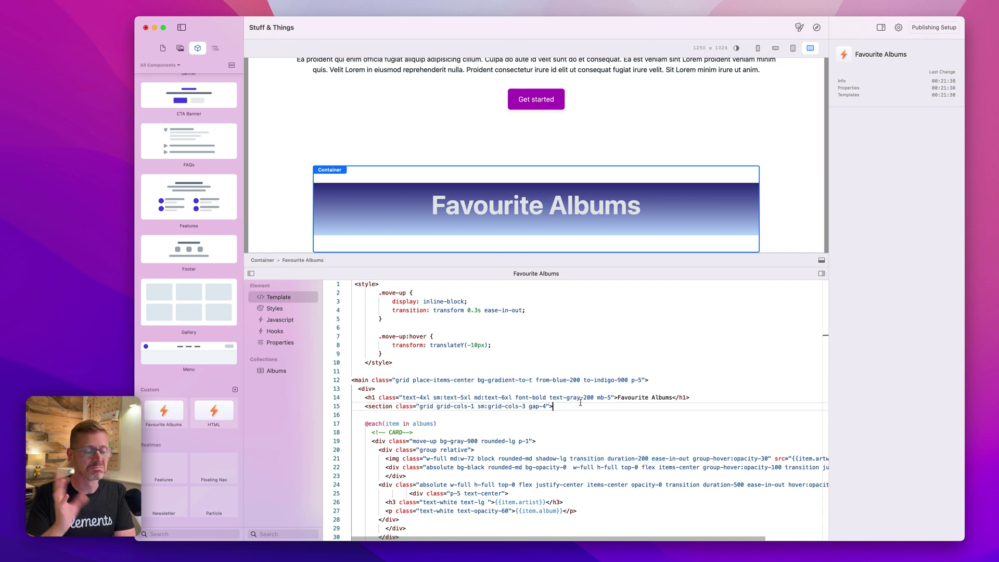
# Step: Read through the whole Favourite Albums template down to its closing main tag
pyautogui.scroll(-3, 583, 442)
pyautogui.scroll(2, 586, 479)
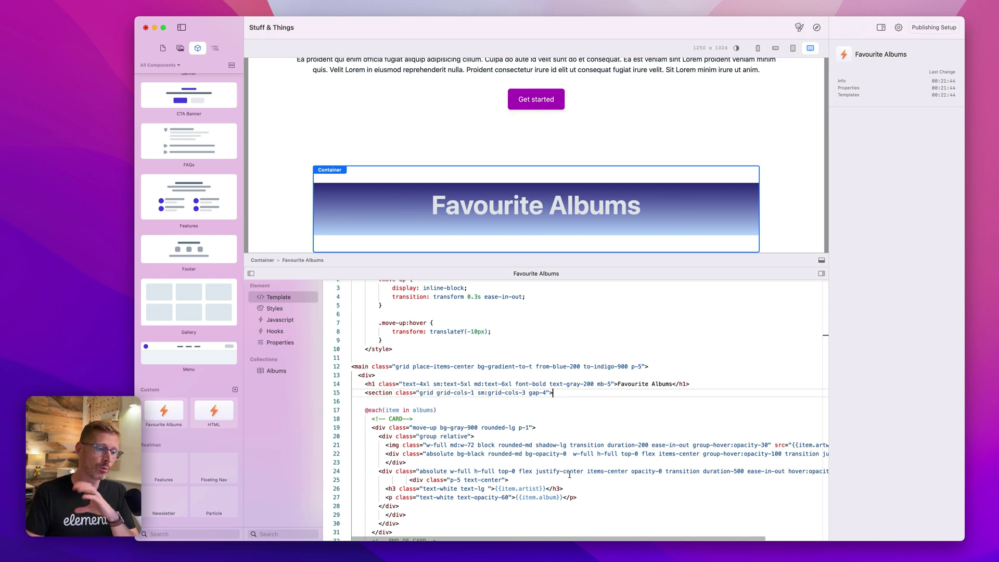
pyautogui.scroll(-3, 570, 475)
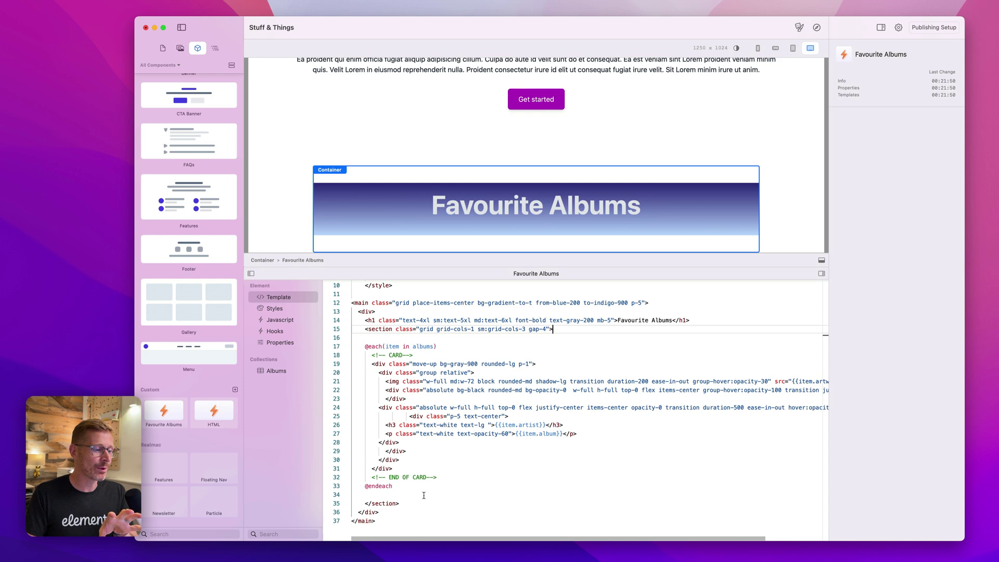
pyautogui.press('super+a')
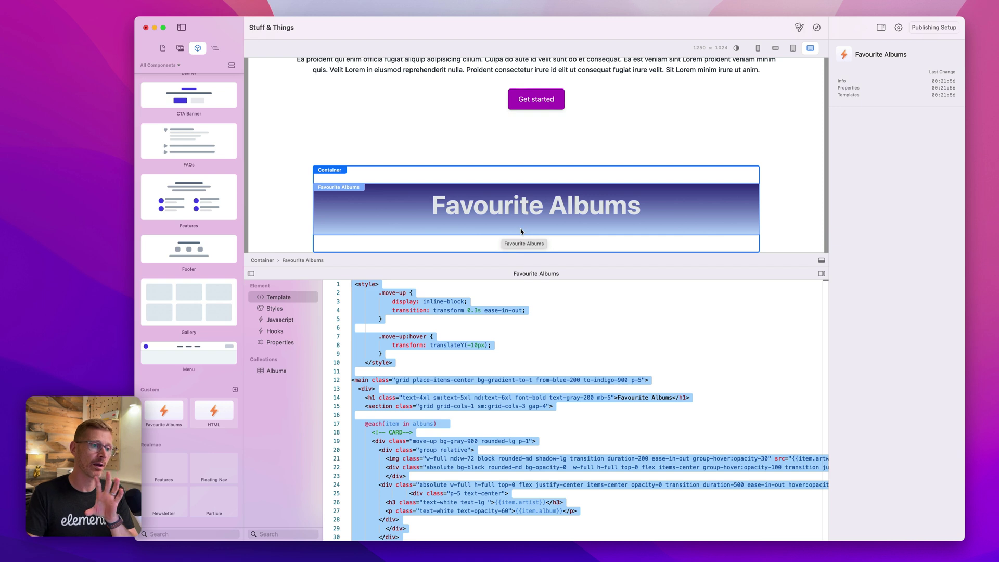
pyautogui.click(512, 423)
pyautogui.scroll(-2, 500, 419)
pyautogui.scroll(-3, 500, 419)
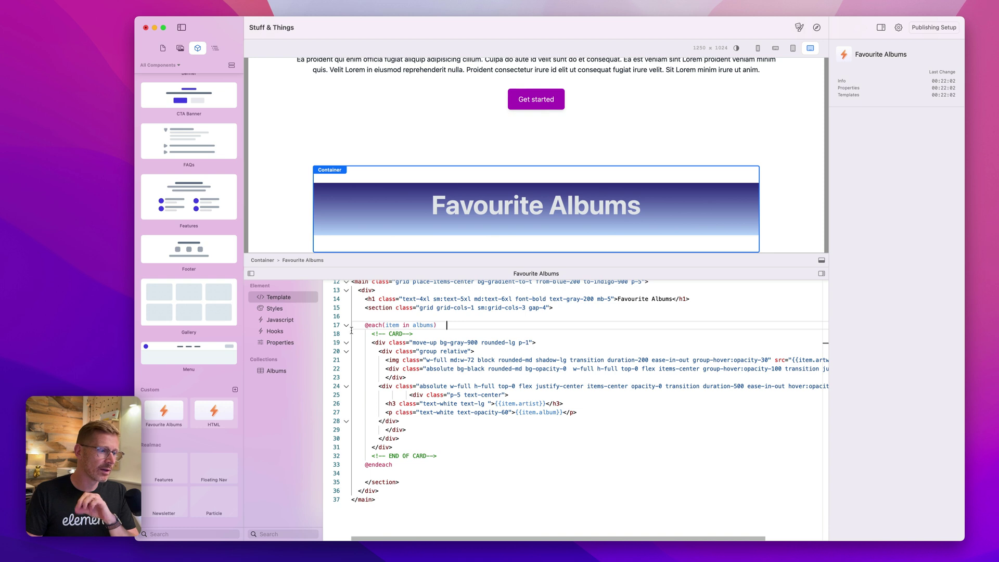
pyautogui.moveTo(362, 325); pyautogui.dragTo(449, 324)
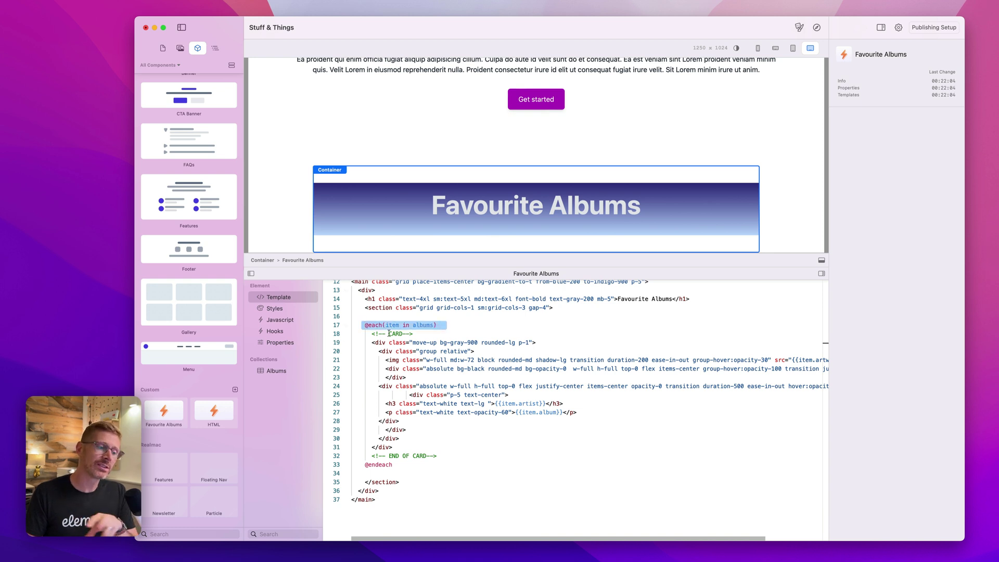
pyautogui.click(375, 325)
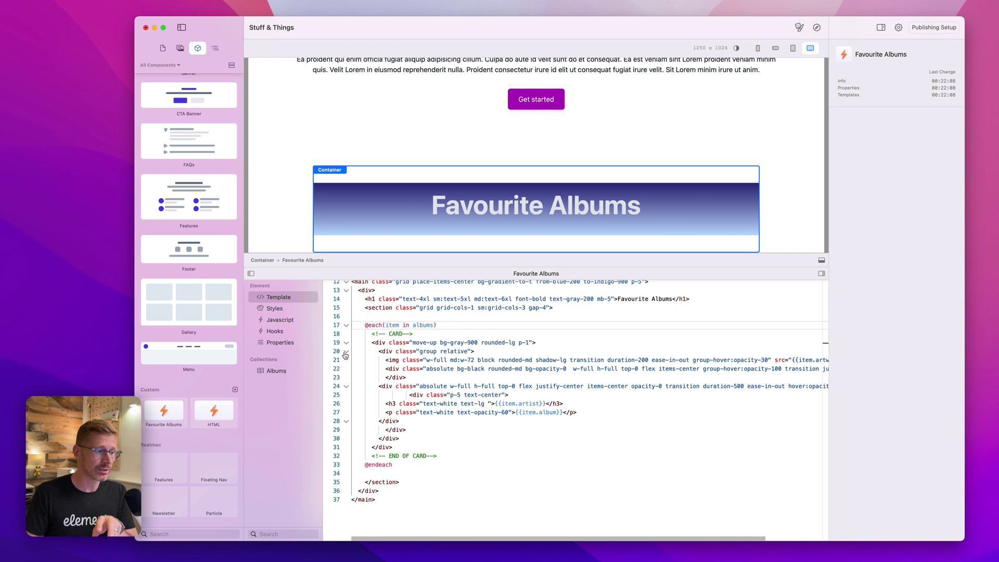
pyautogui.moveTo(370, 334); pyautogui.dragTo(477, 455)
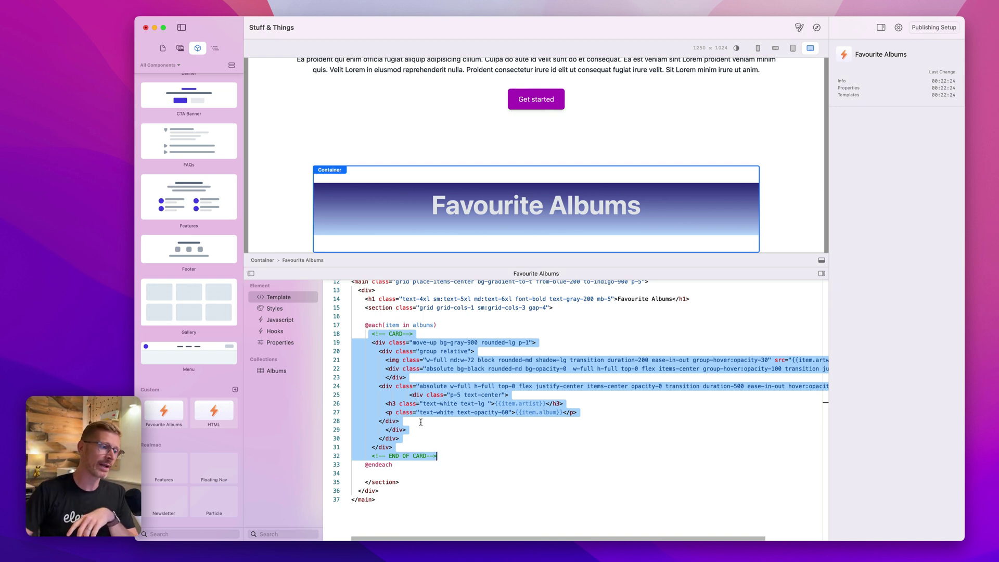
pyautogui.moveTo(441, 326); pyautogui.dragTo(364, 327)
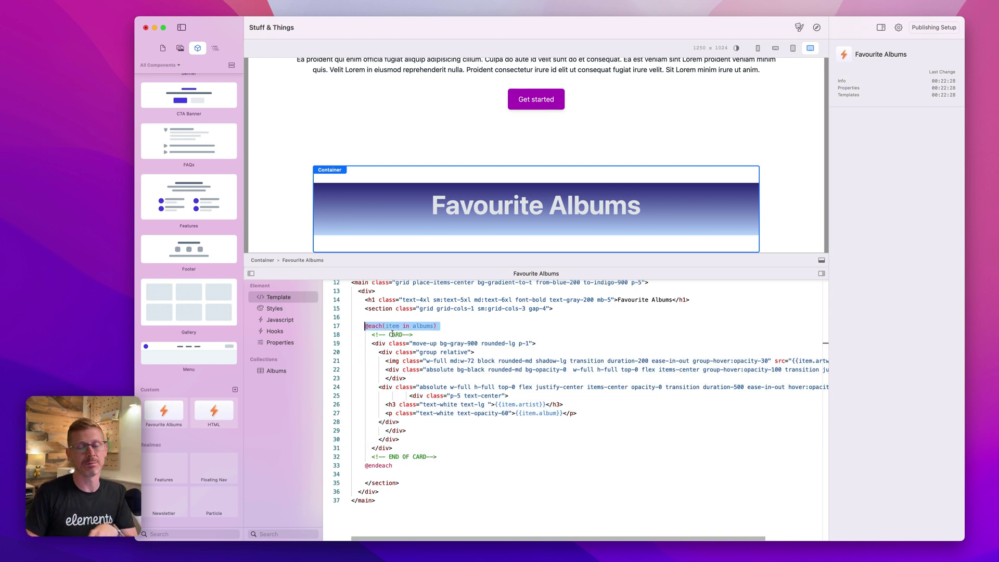
pyautogui.scroll(5, 396, 333)
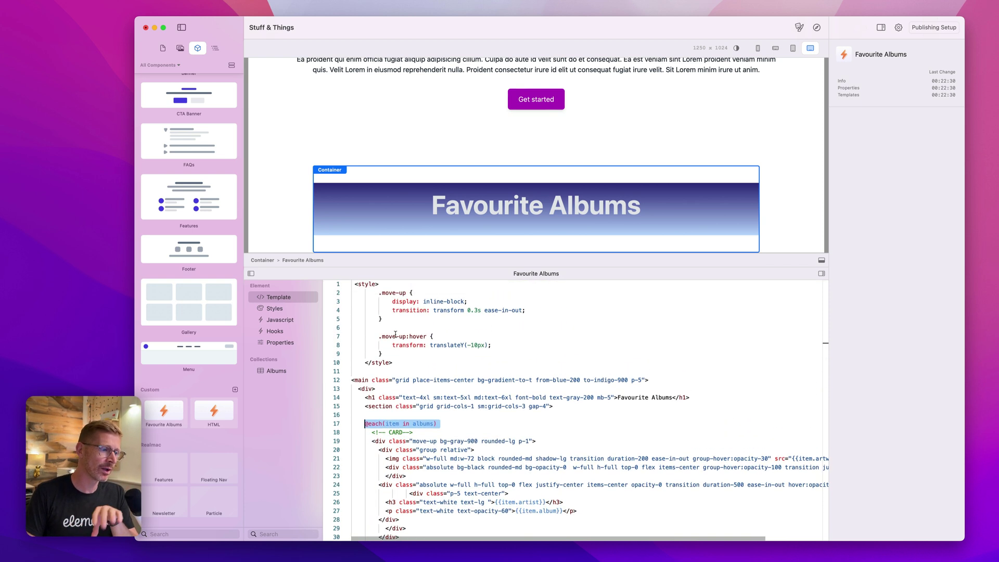
# Step: Open the Albums collection's definition and examine its Artist, Album and Artwork properties
pyautogui.click(289, 372)
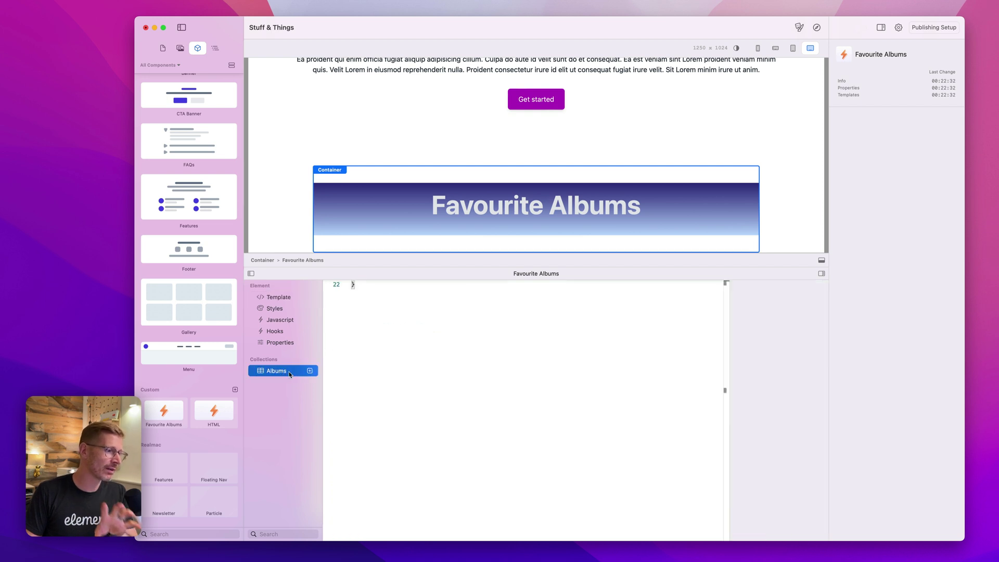
pyautogui.scroll(10, 376, 345)
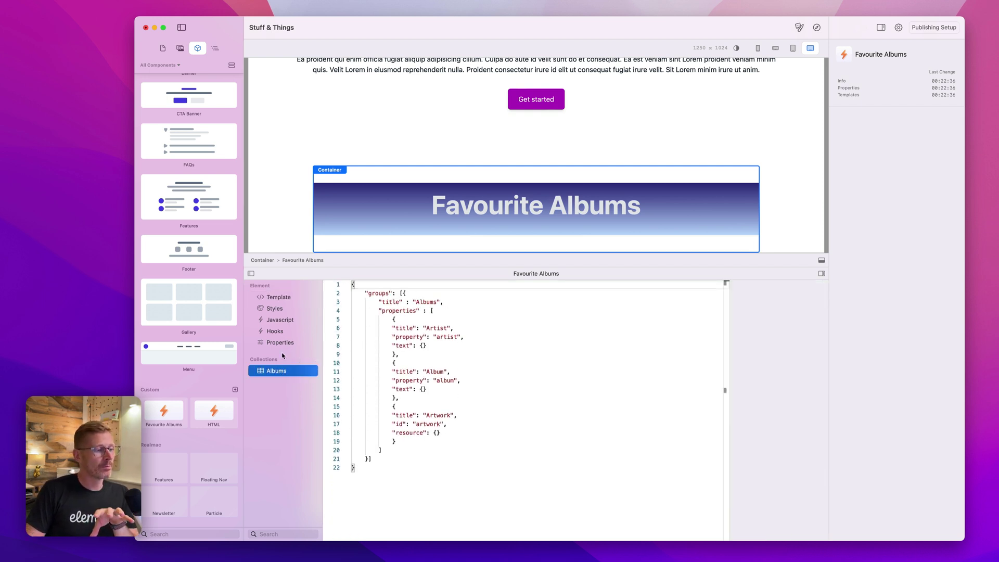
pyautogui.moveTo(357, 288); pyautogui.dragTo(501, 462)
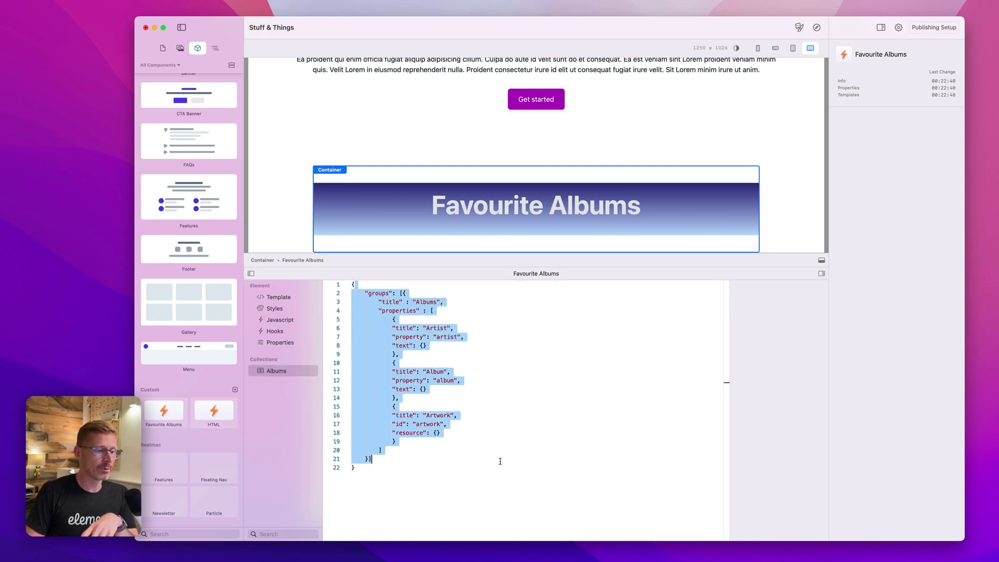
pyautogui.click(476, 467)
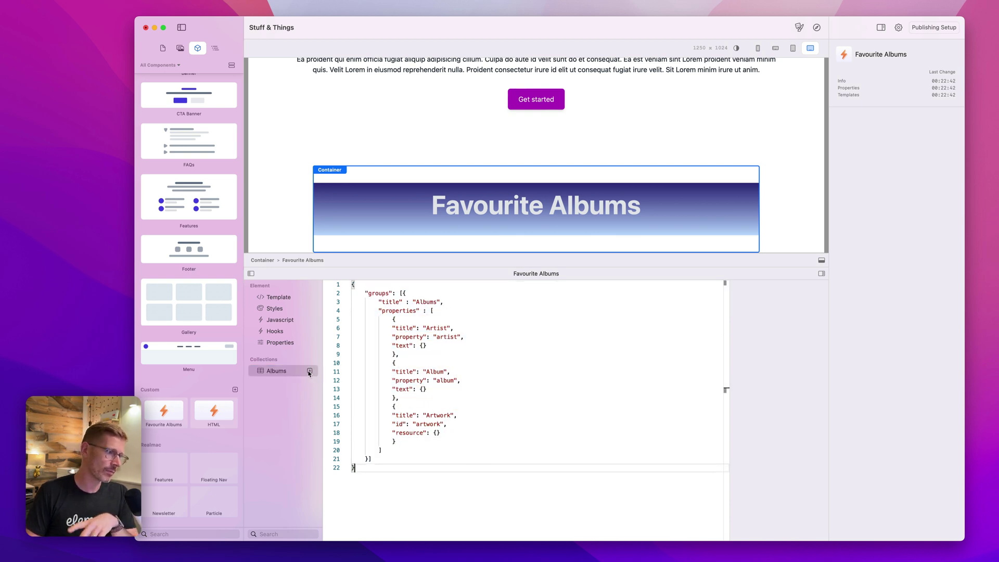
# Step: Add an item to the Albums collection and assign gold-panda-the-work.jpg from the albums resources as its artwork
pyautogui.click(310, 371)
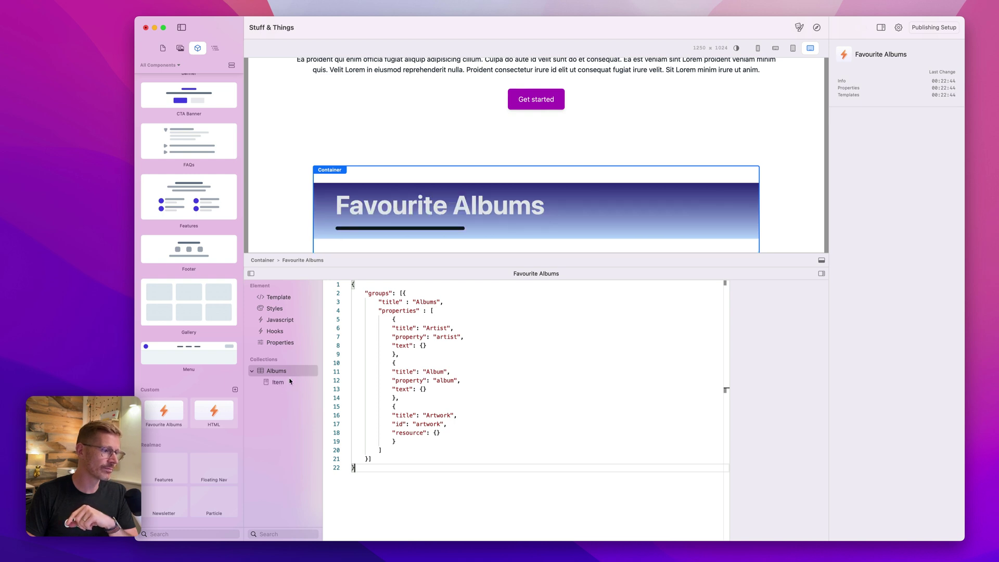
pyautogui.click(290, 382)
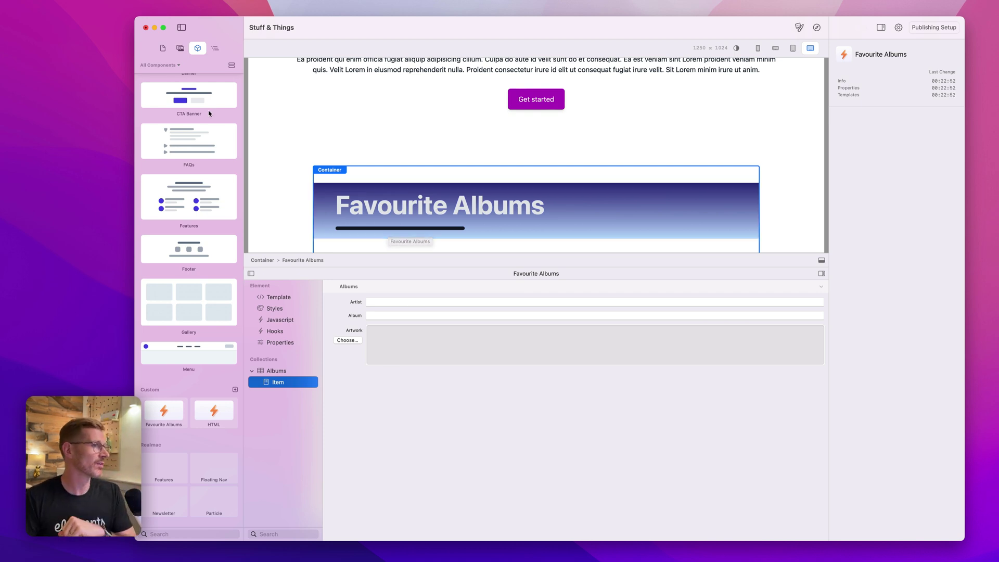
pyautogui.click(180, 48)
pyautogui.moveTo(196, 92); pyautogui.dragTo(432, 341)
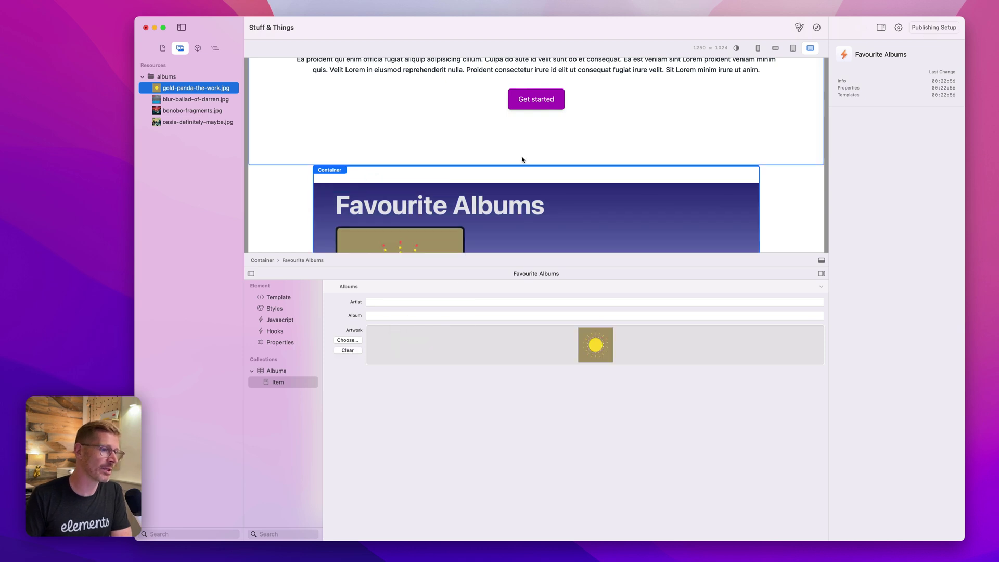
# Step: Set the first album item's artist to Gold Panda and its album title to The Work
pyautogui.click(391, 302)
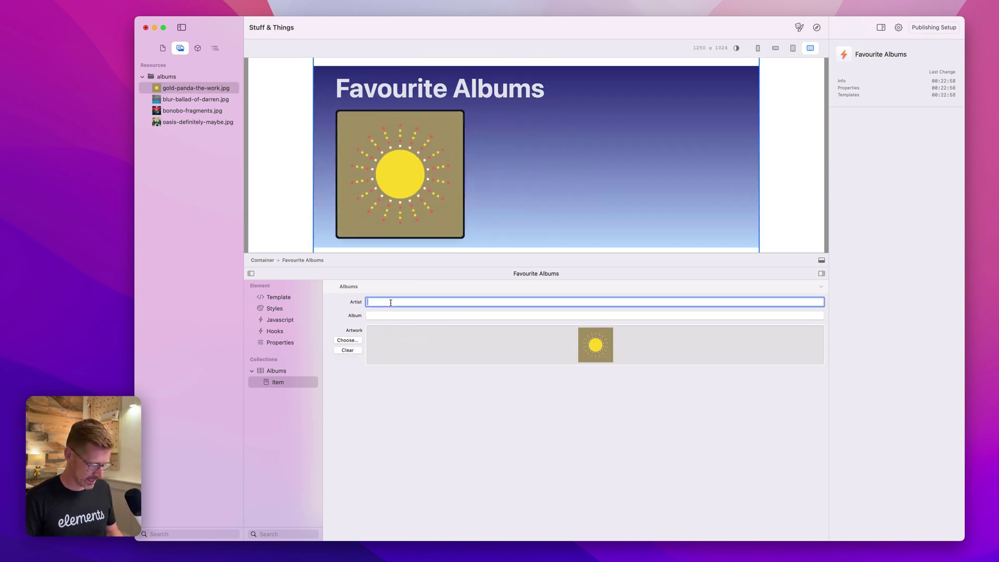
pyautogui.write('Gold Panda')
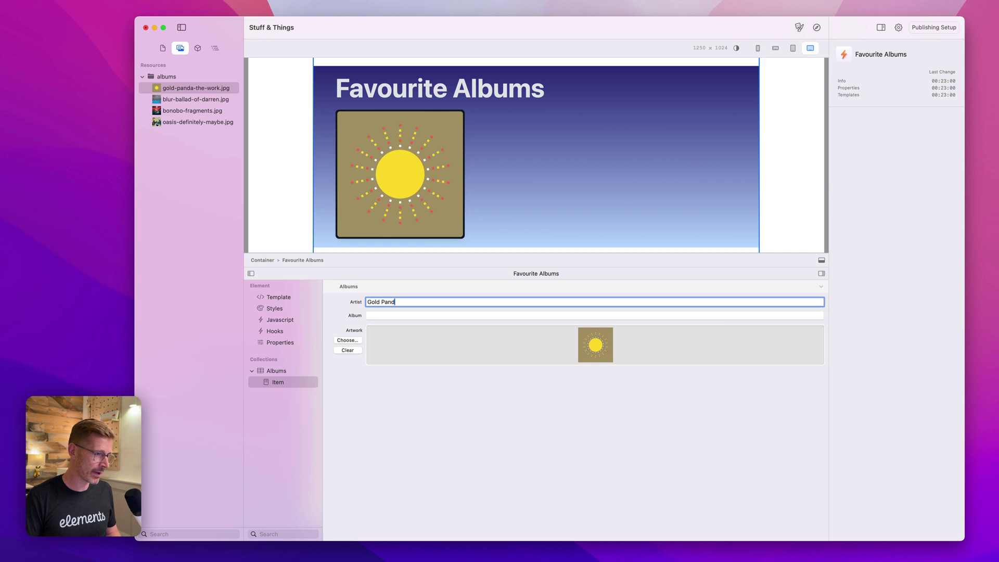
pyautogui.press('Tab')
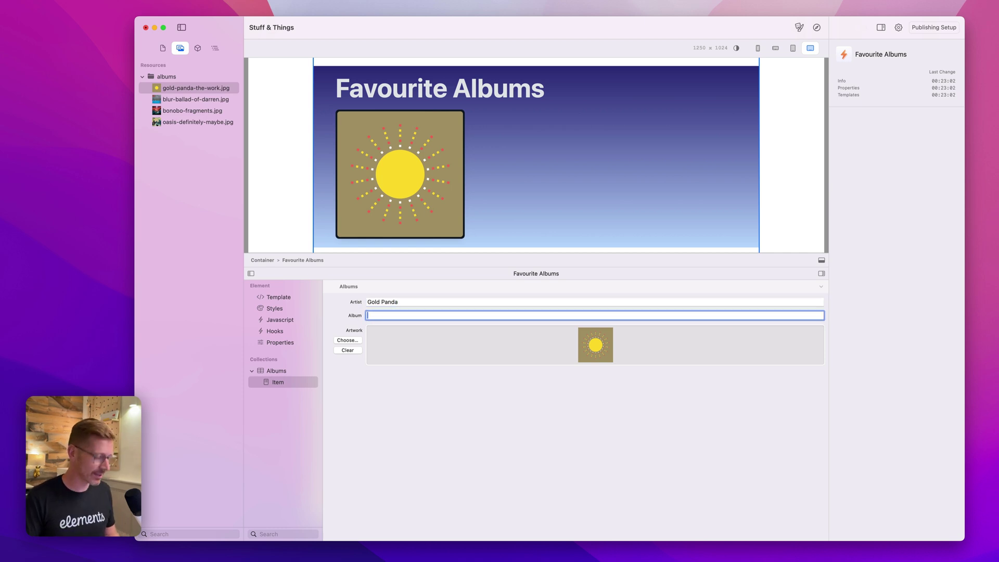
pyautogui.write('The Work')
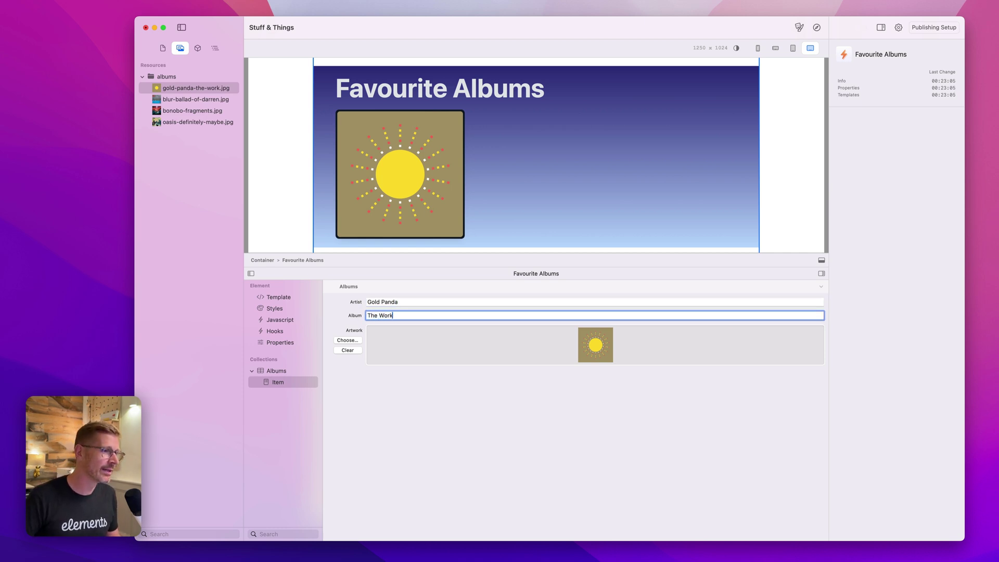
pyautogui.press('Return')
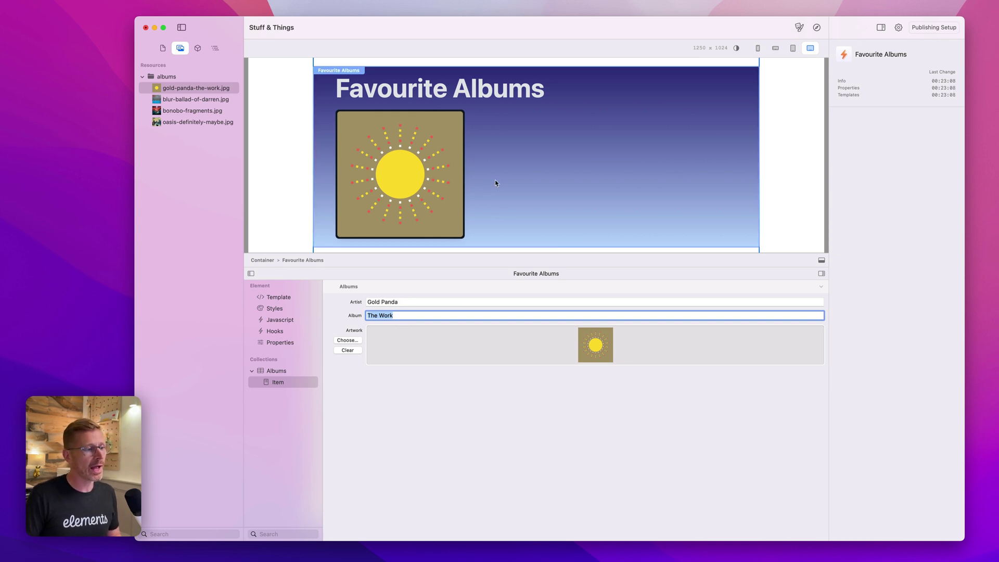
# Step: Examine the hover transition classes in the Favourite Albums template and preview the hover overlay on the first album card
pyautogui.click(273, 301)
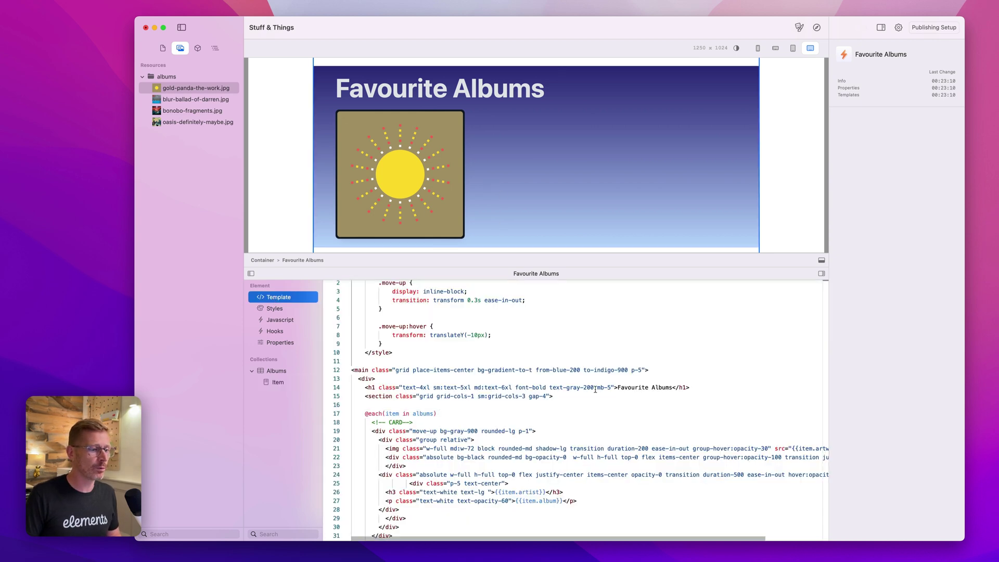
pyautogui.scroll(-3, 449, 423)
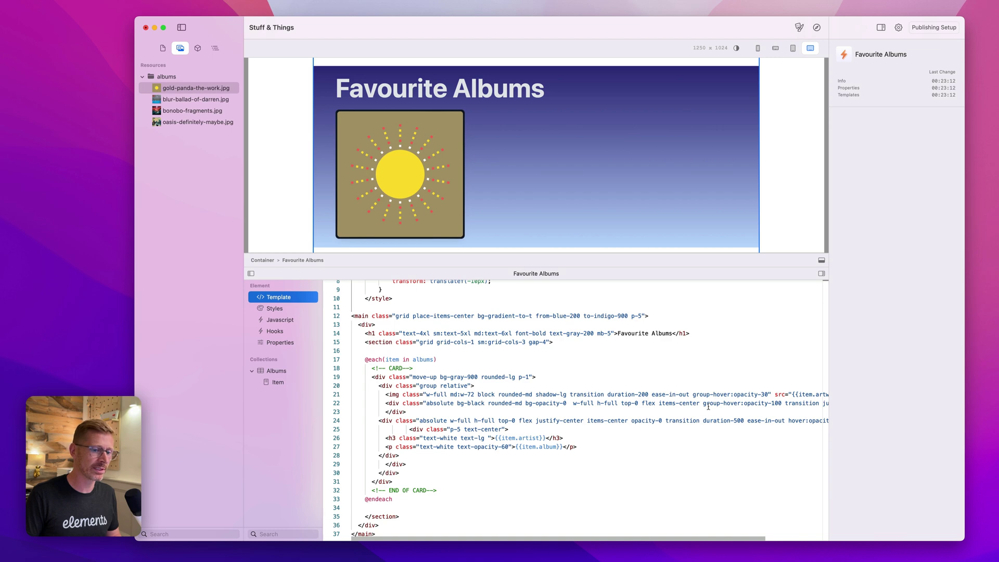
pyautogui.hscroll(2, 708, 407)
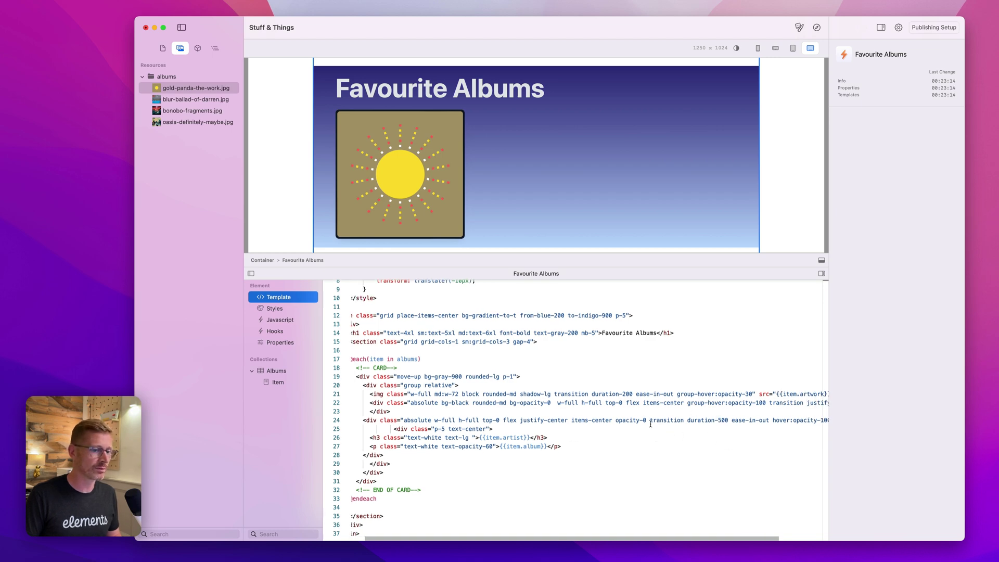
pyautogui.moveTo(643, 420); pyautogui.dragTo(757, 419)
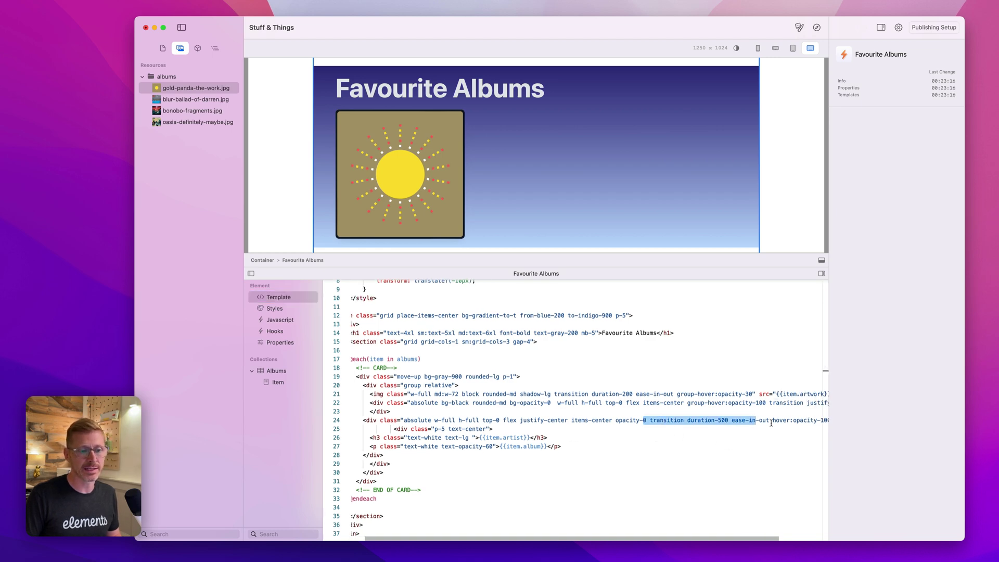
pyautogui.click(278, 382)
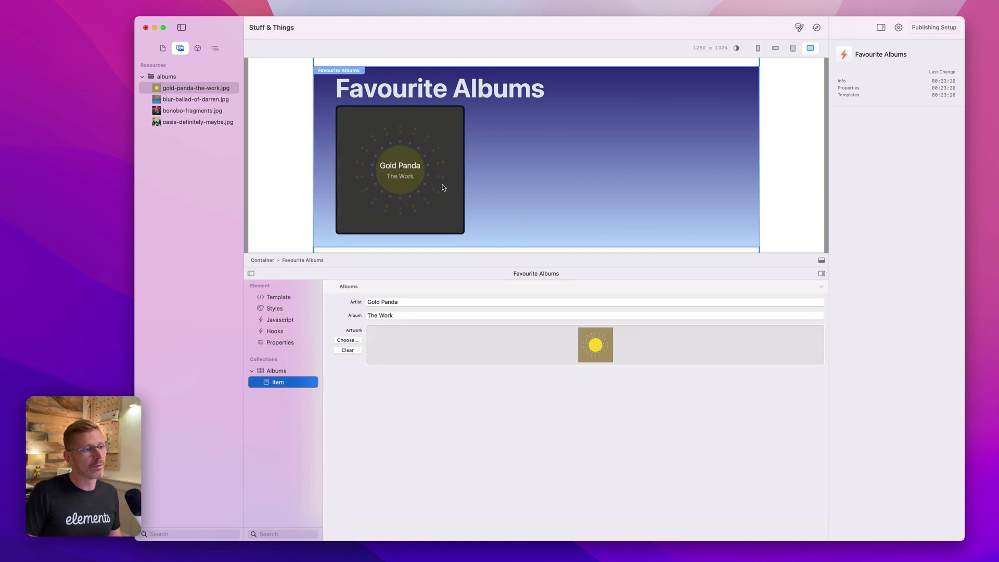
pyautogui.moveTo(419, 188)
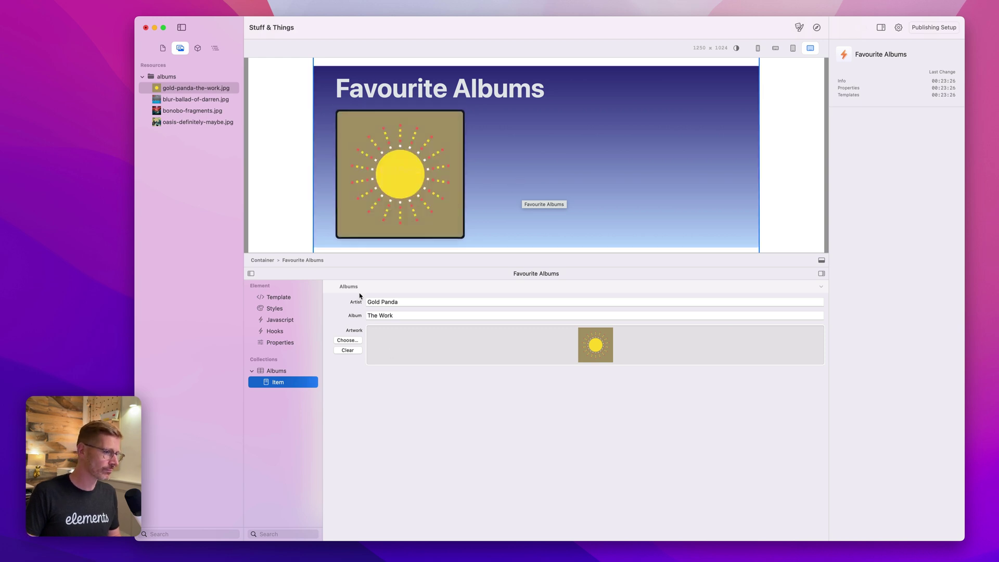
# Step: Add a second Albums item with blur-ballad-of-darren.jpg as artwork, artist Blur and album The Ballad of Darren
pyautogui.click(309, 371)
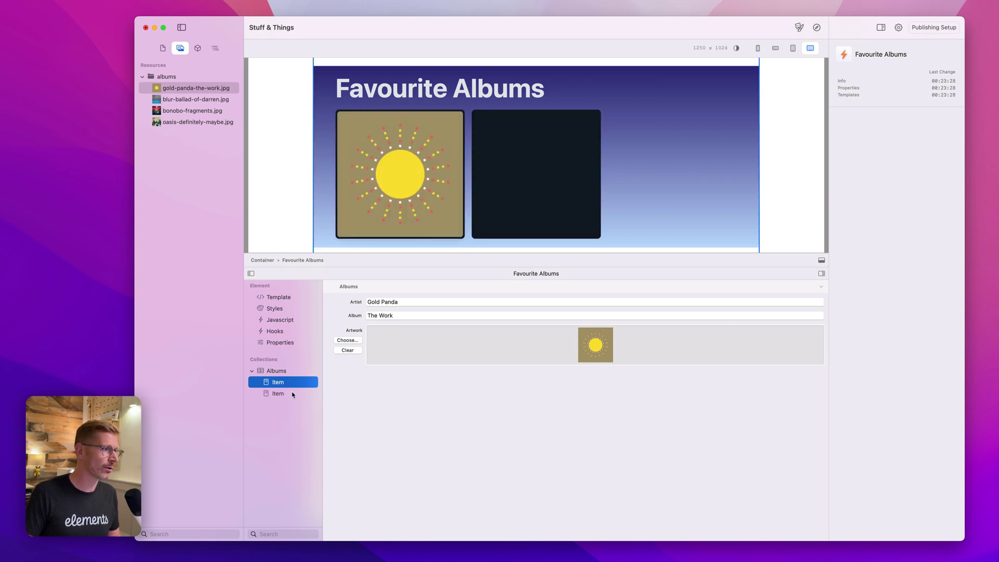
pyautogui.moveTo(187, 100); pyautogui.dragTo(440, 341)
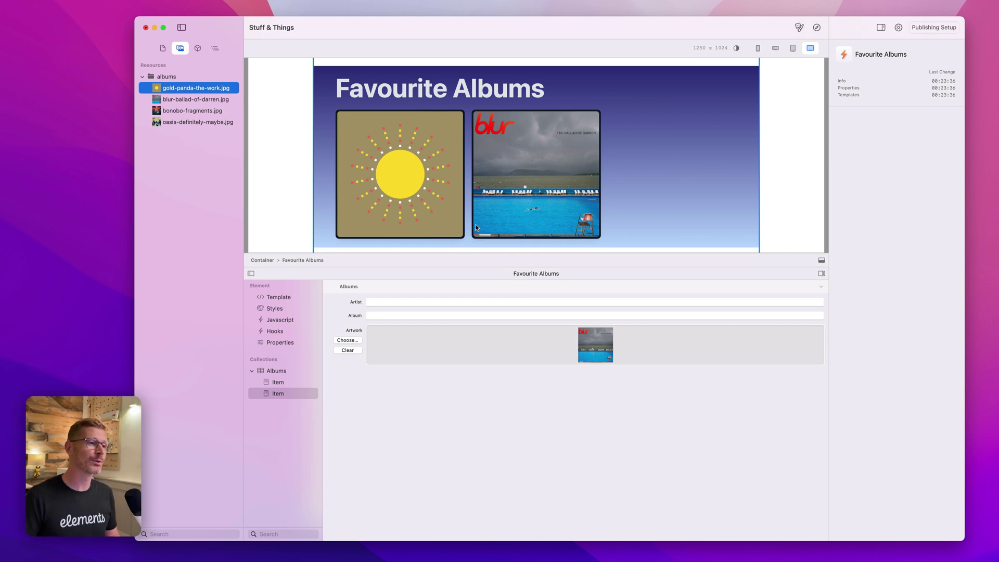
pyautogui.click(379, 301)
pyautogui.write('Blur')
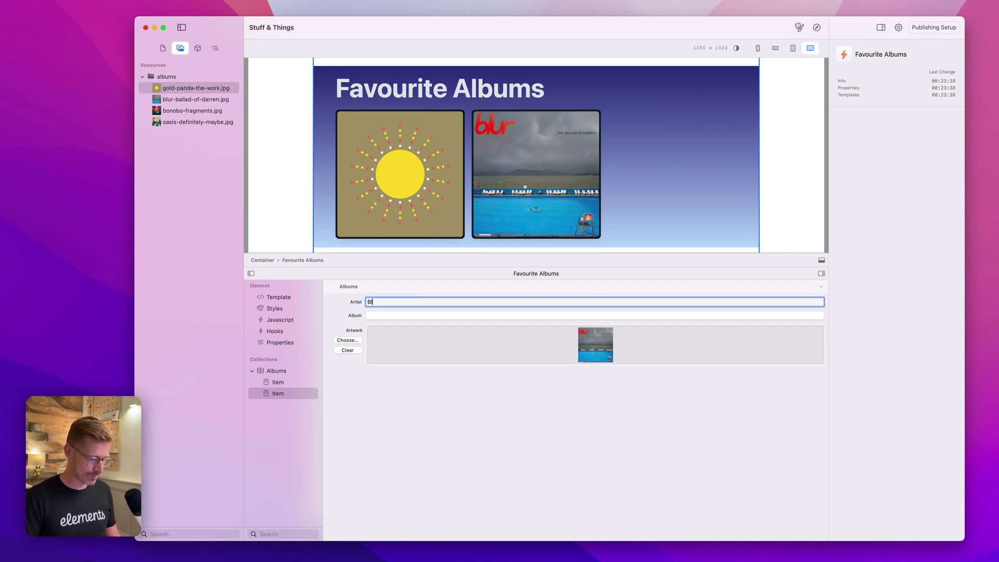
pyautogui.click(386, 316)
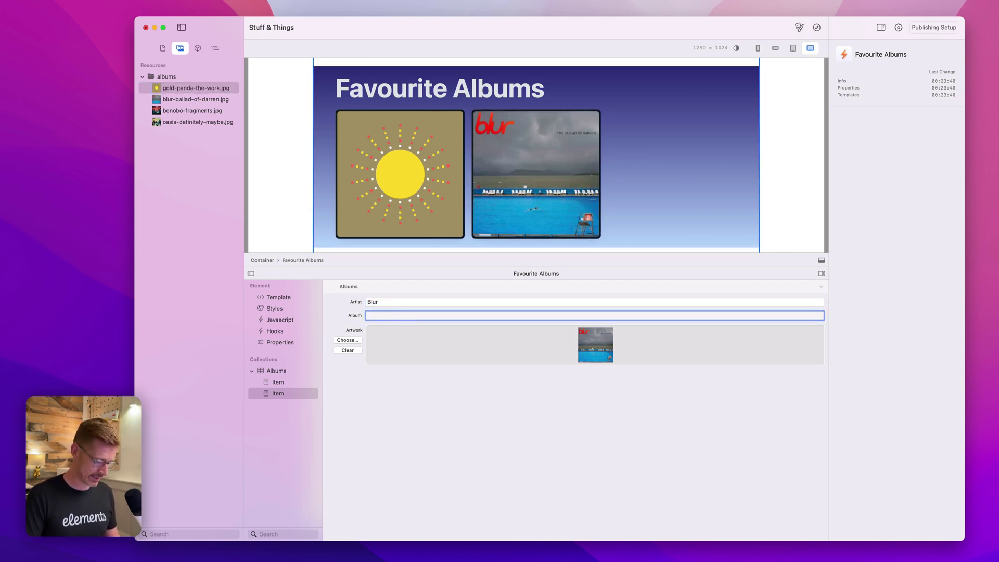
pyautogui.write('The Ballad of Darren')
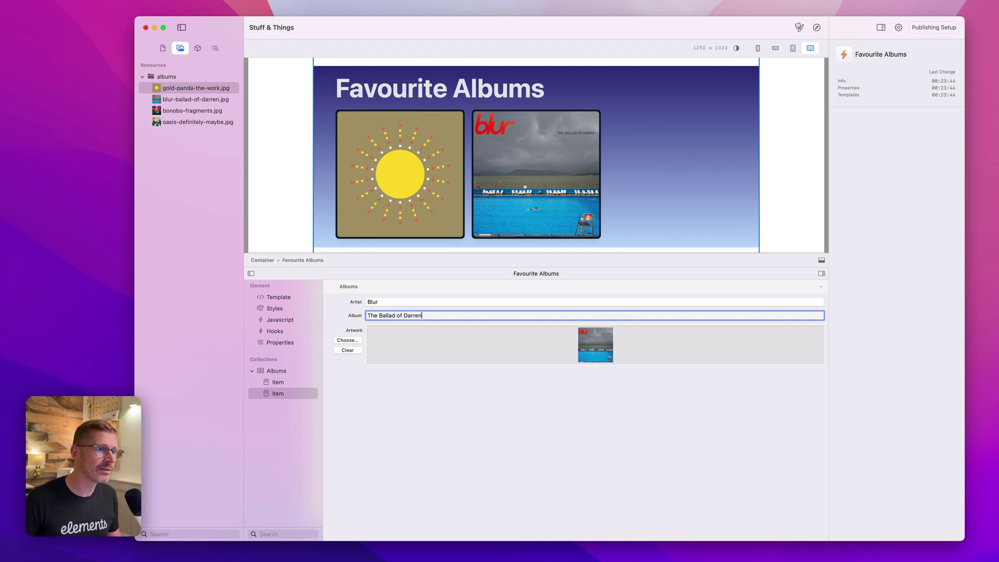
pyautogui.press('super+a')
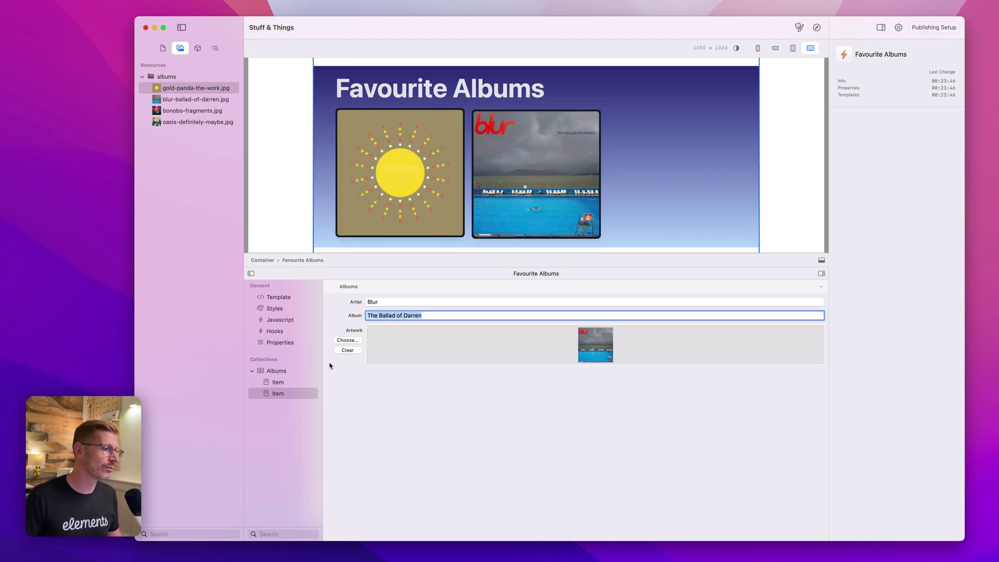
# Step: Add a third item to the Albums collection and assign bonobo-fragments.jpg as its artwork
pyautogui.click(311, 371)
pyautogui.click(277, 405)
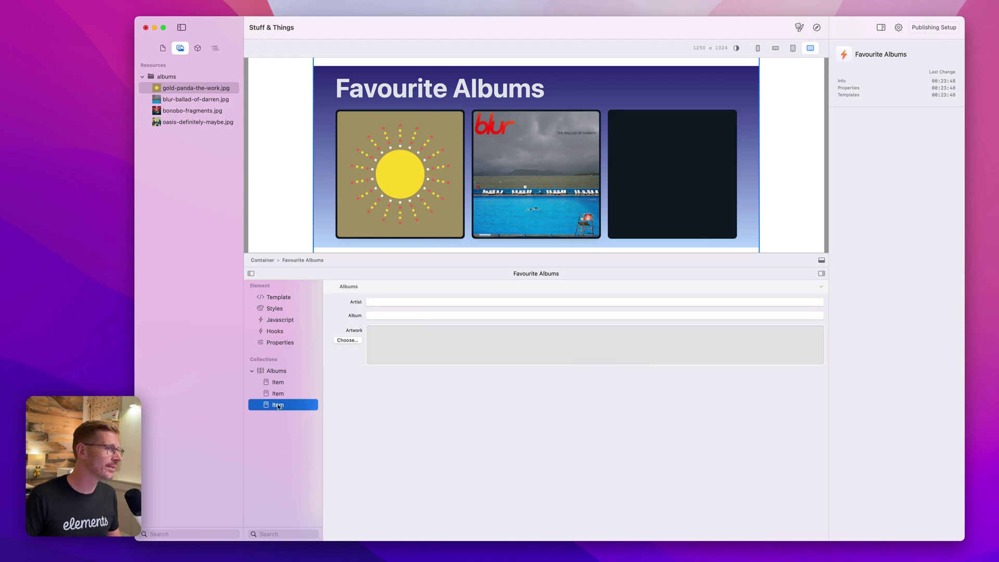
pyautogui.click(375, 302)
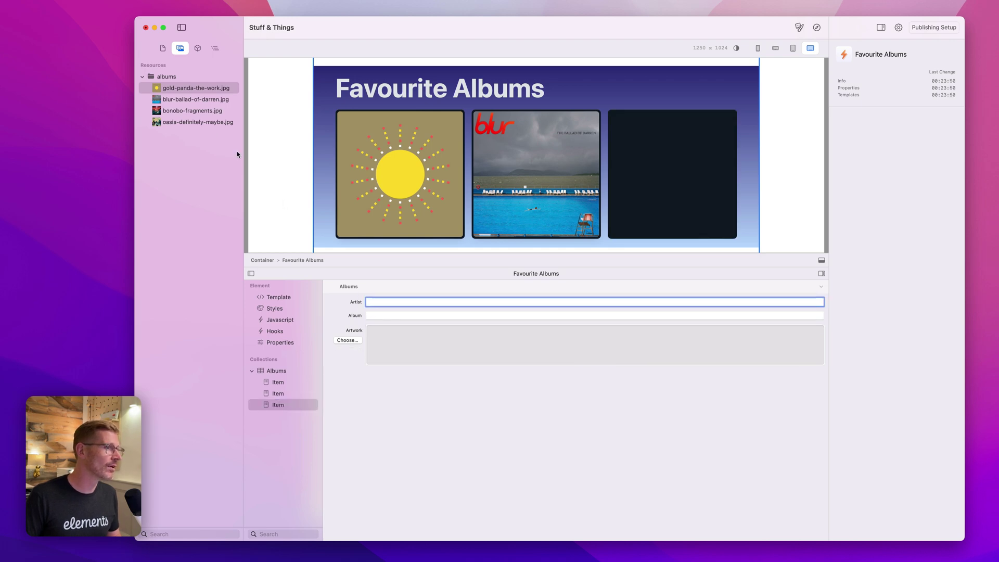
pyautogui.moveTo(187, 111); pyautogui.dragTo(487, 346)
# Step: Set the third album item's artist to Bonobo and its album title to Fragments
pyautogui.click(435, 301)
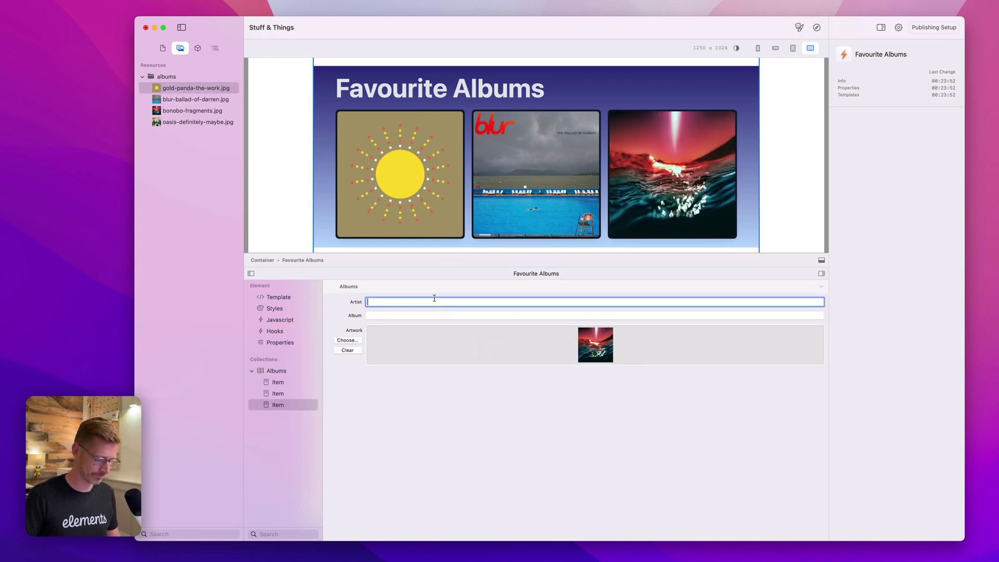
pyautogui.write('Bonobo')
pyautogui.press('Tab')
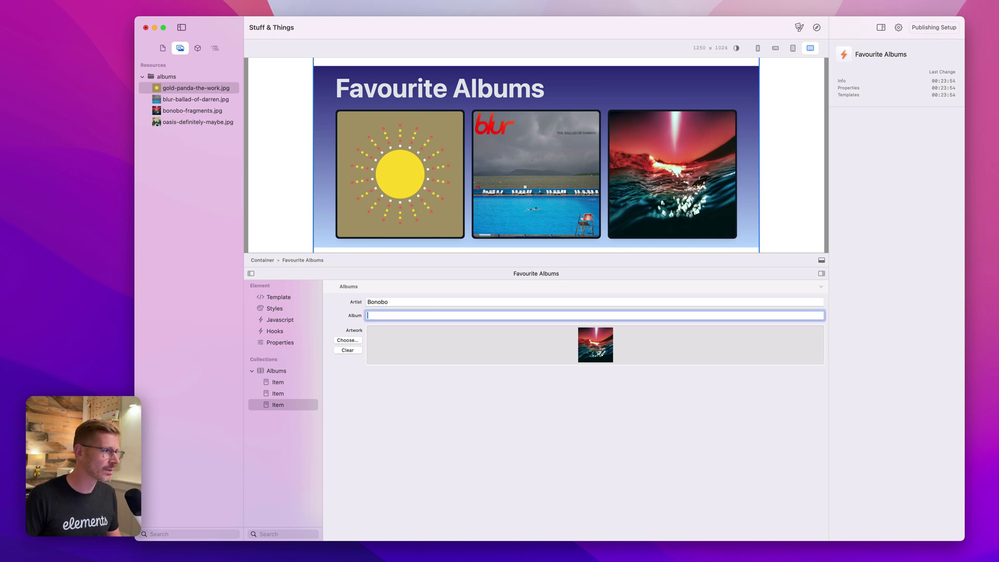
pyautogui.write('Fragmenets')
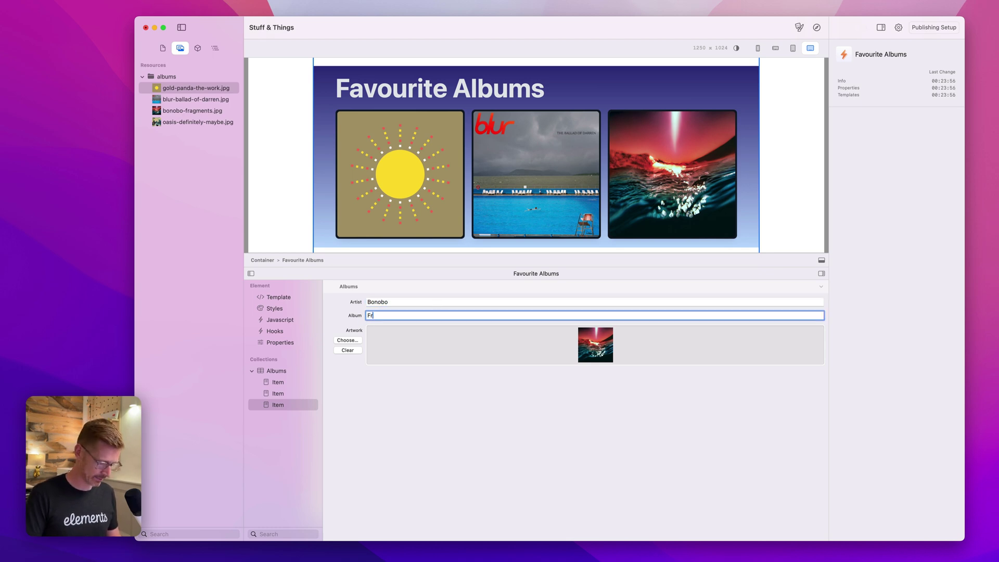
pyautogui.press('BackSpace')
pyautogui.press('BackSpace')
pyautogui.press('BackSpace')
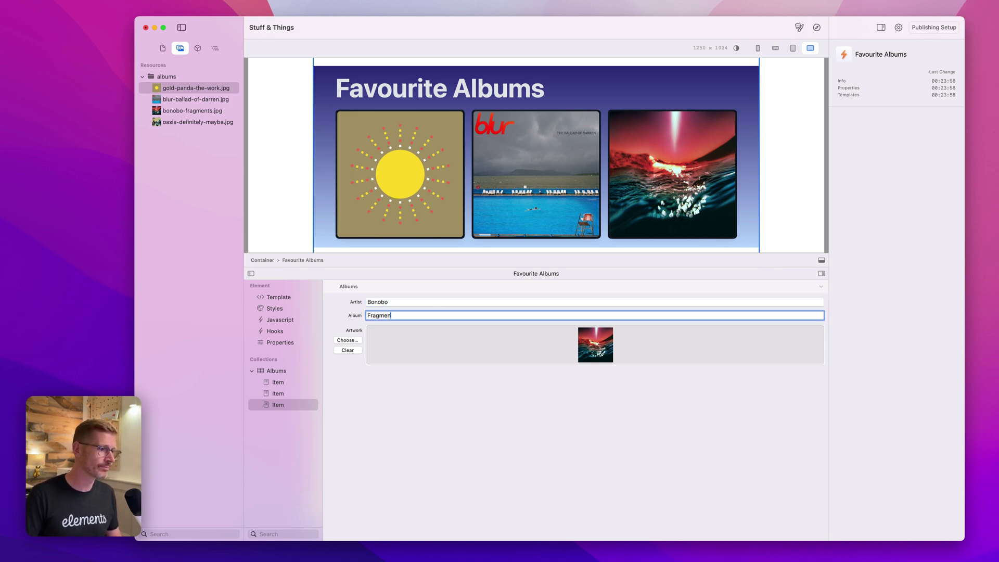
pyautogui.write('ts')
pyautogui.press('super+a')
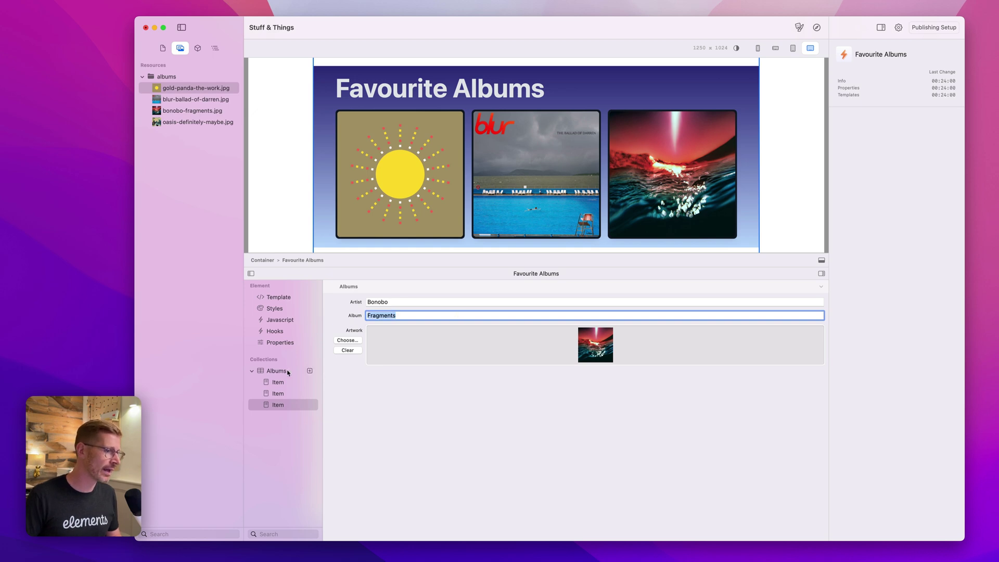
# Step: Add a fourth item to the Albums collection and assign oasis-definitely-maybe.jpg as its artwork
pyautogui.click(310, 371)
pyautogui.scroll(-1, 436, 134)
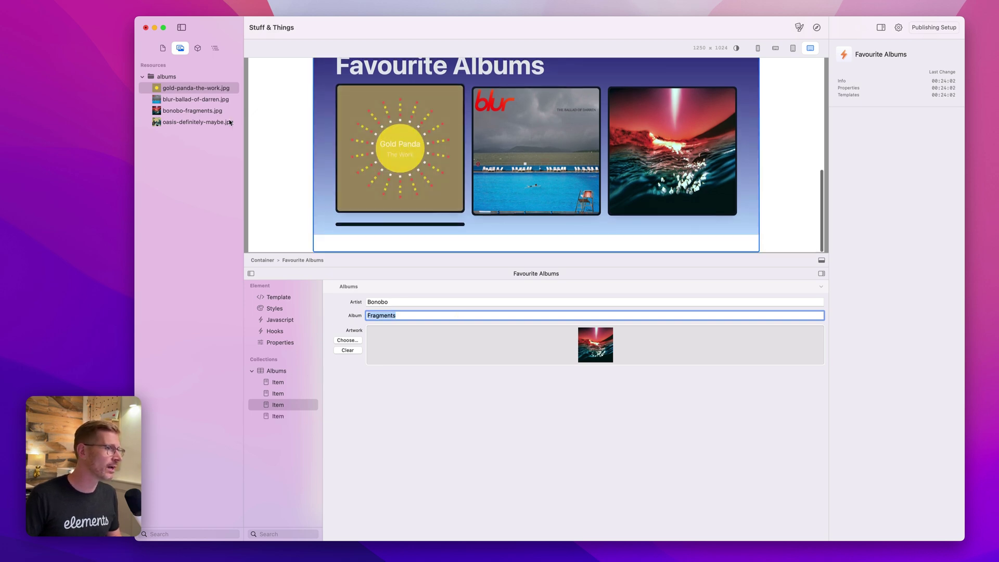
pyautogui.click(278, 415)
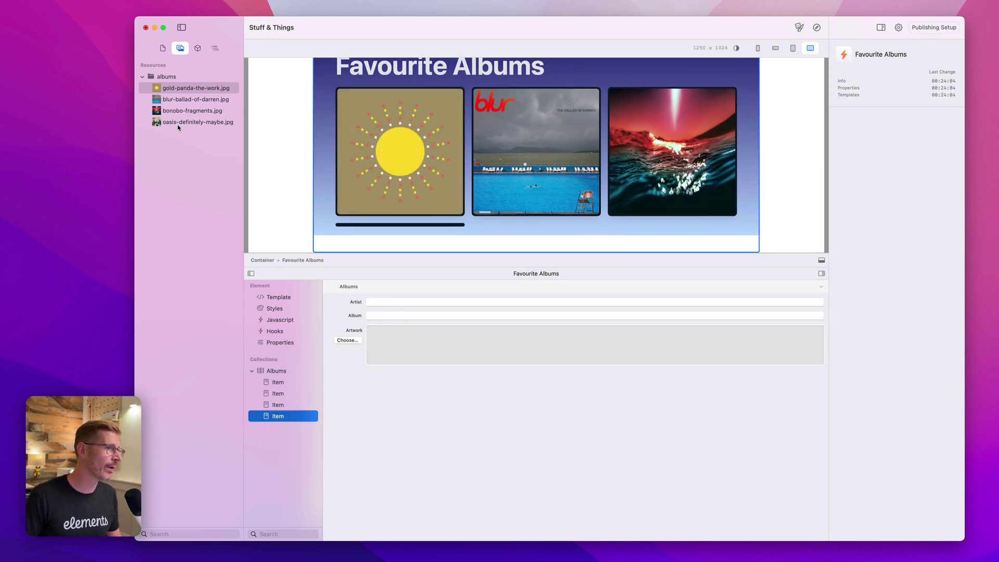
pyautogui.moveTo(178, 126); pyautogui.dragTo(453, 354)
# Step: Set the fourth album item's artist to Oasis and its album title to Definitely Maybe
pyautogui.click(418, 302)
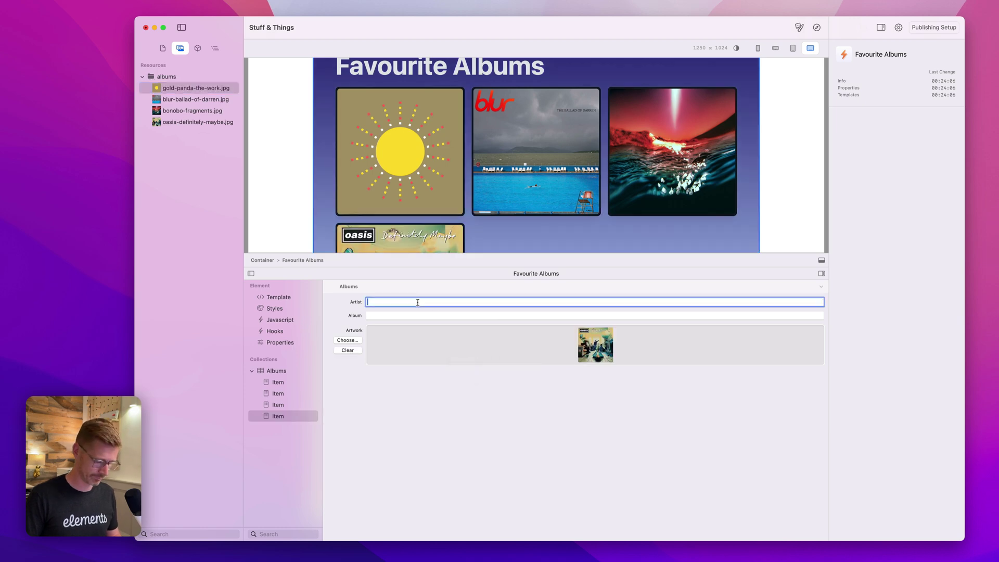
pyautogui.write('Oasis')
pyautogui.press('Tab')
pyautogui.write('De')
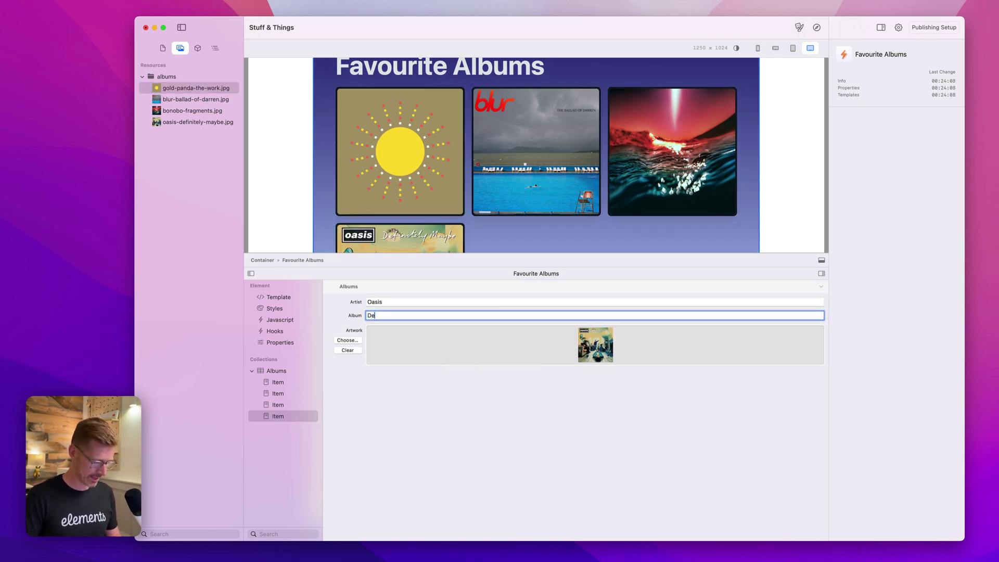
pyautogui.write('fini')
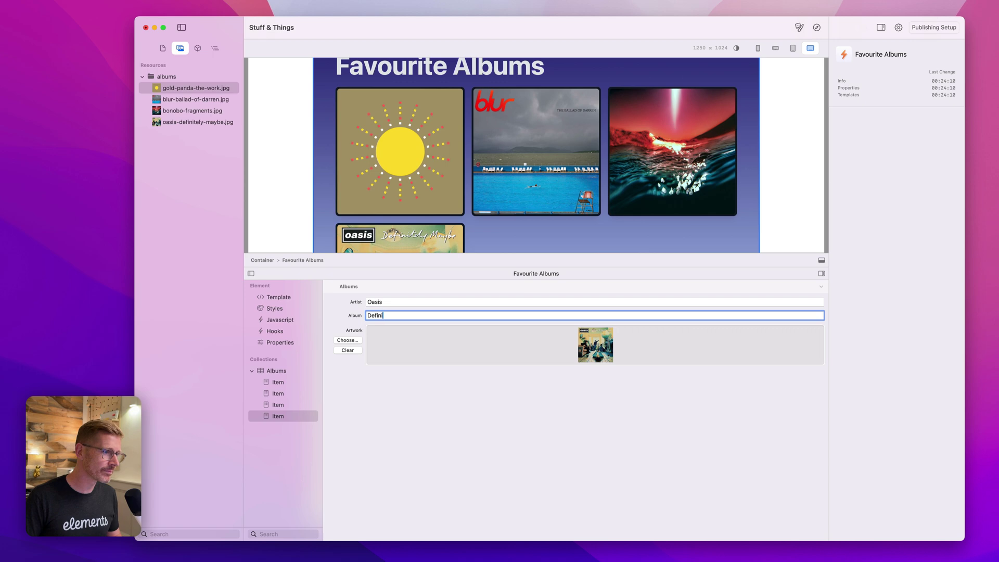
pyautogui.write('tely Maybe')
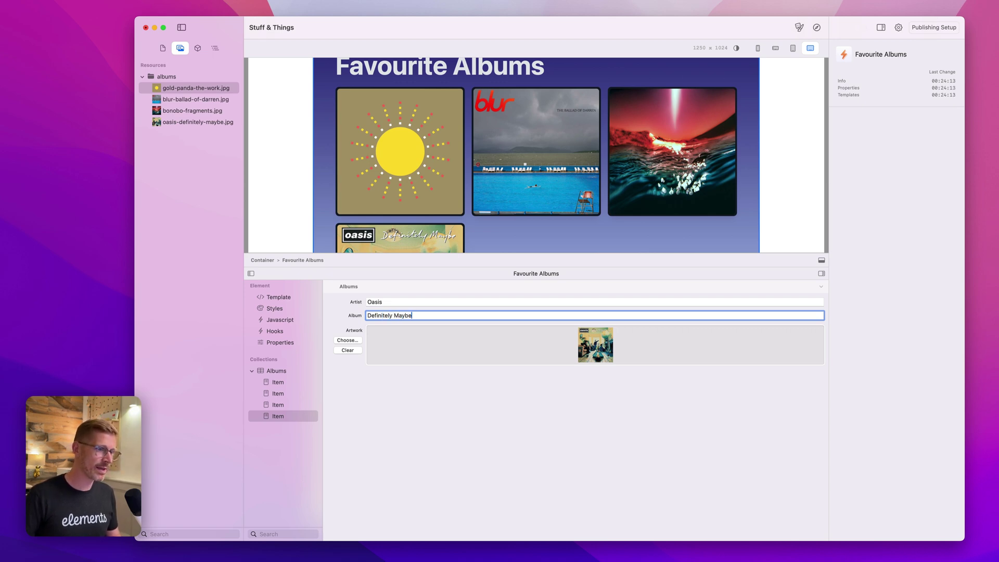
pyautogui.press('Return')
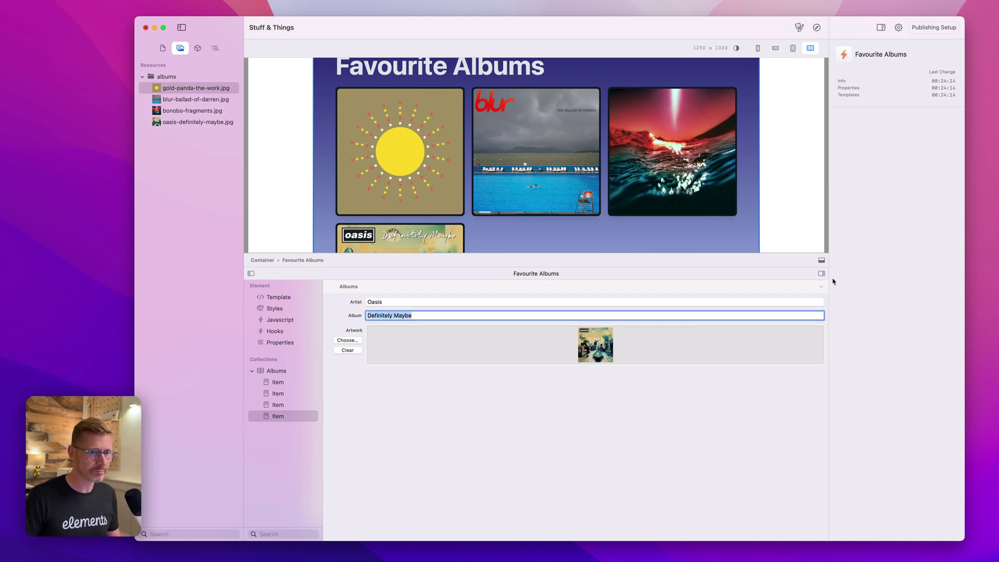
pyautogui.moveTo(298, 374)
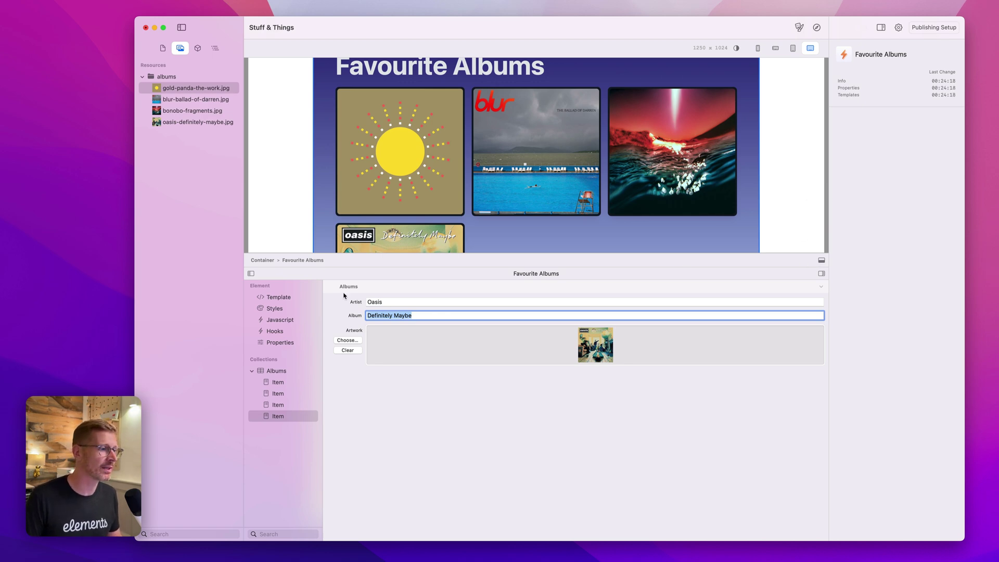
# Step: Enlarge the page preview to view all the album cards, deselect the component, and show the component library
pyautogui.moveTo(350, 265); pyautogui.dragTo(357, 424)
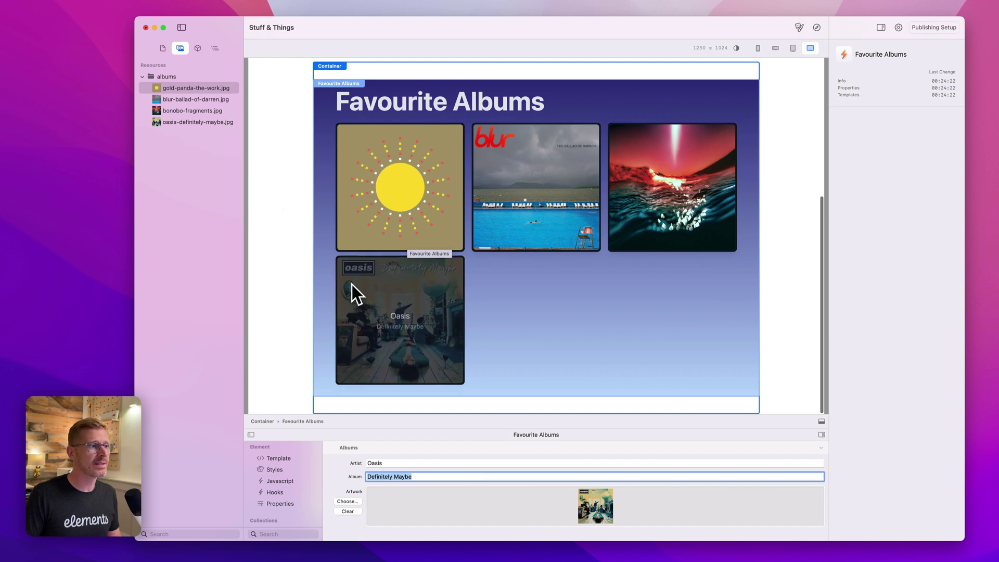
pyautogui.click(283, 207)
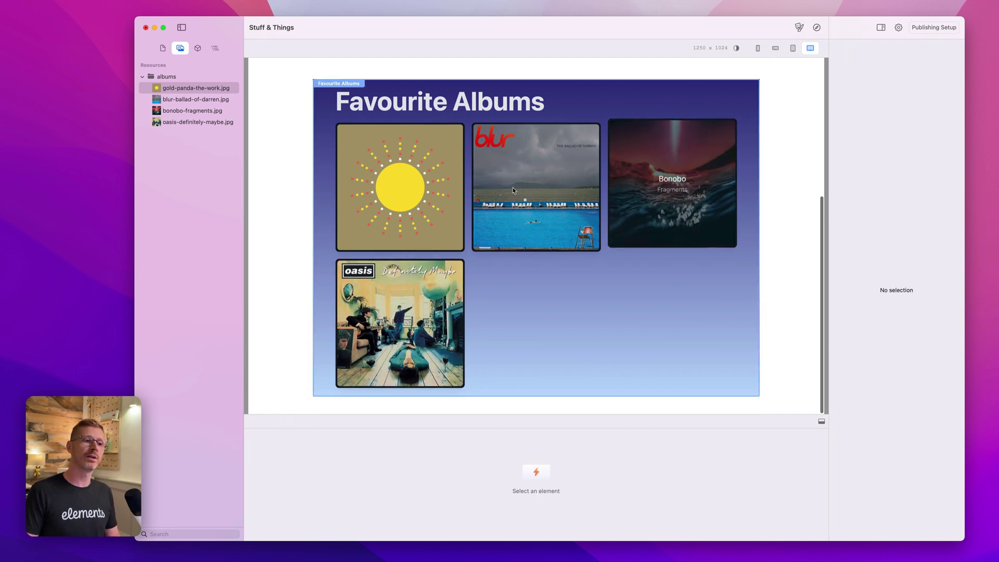
pyautogui.click(162, 48)
pyautogui.click(197, 48)
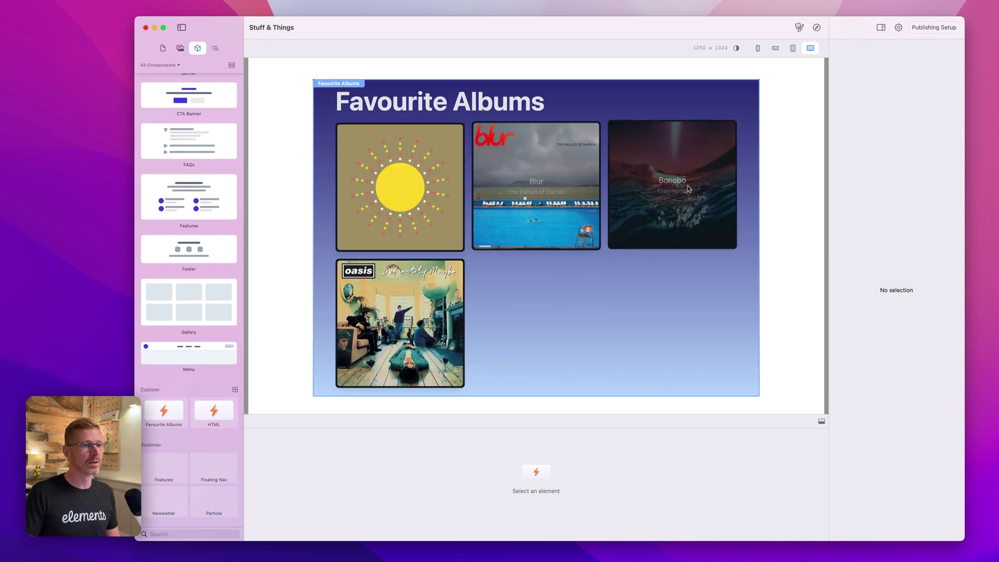
# Step: Select the Favourite Albums component and review its template loop and the Albums collection's property definitions
pyautogui.click(618, 100)
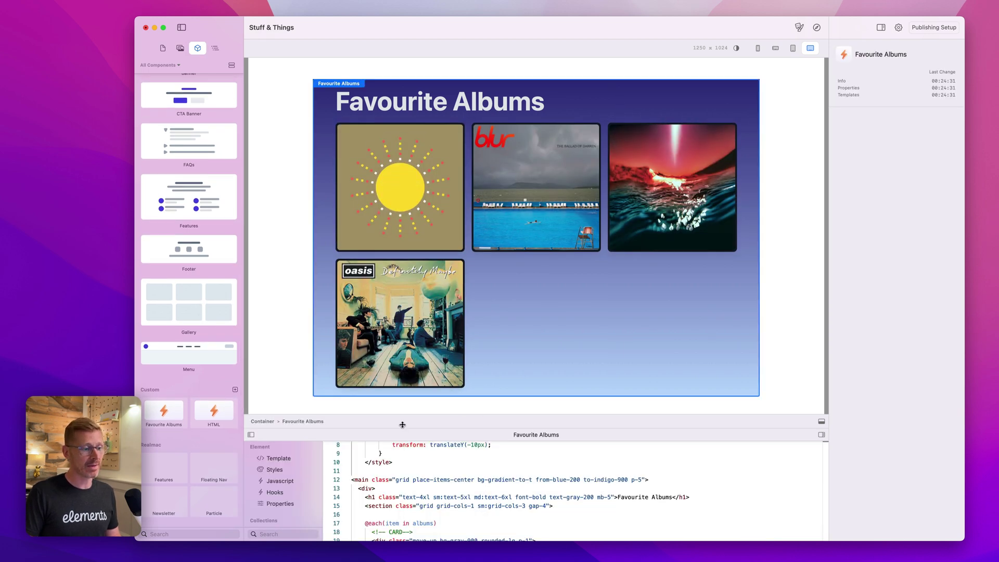
pyautogui.moveTo(401, 424); pyautogui.dragTo(390, 315)
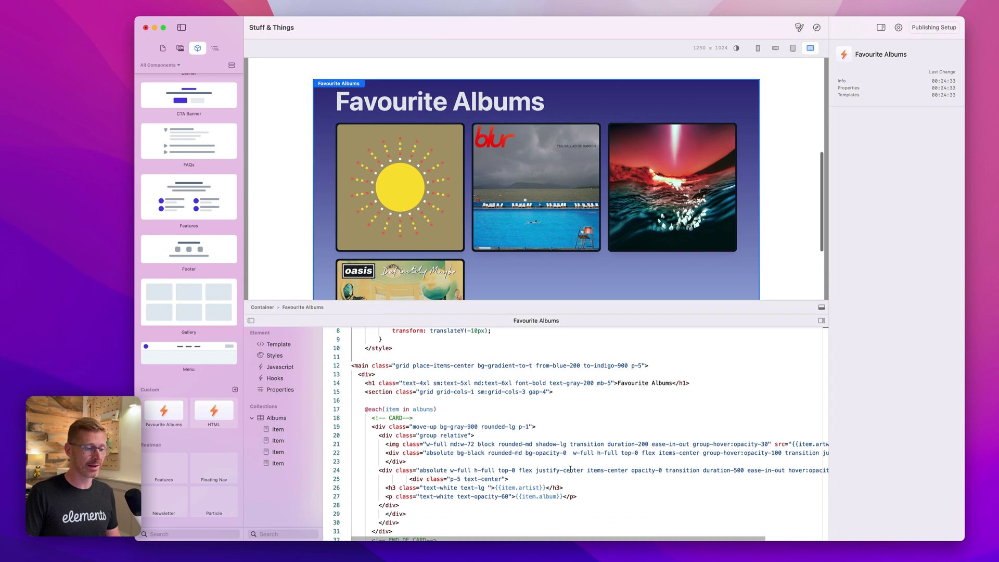
pyautogui.scroll(-5, 520, 442)
pyautogui.scroll(6, 521, 443)
pyautogui.click(285, 423)
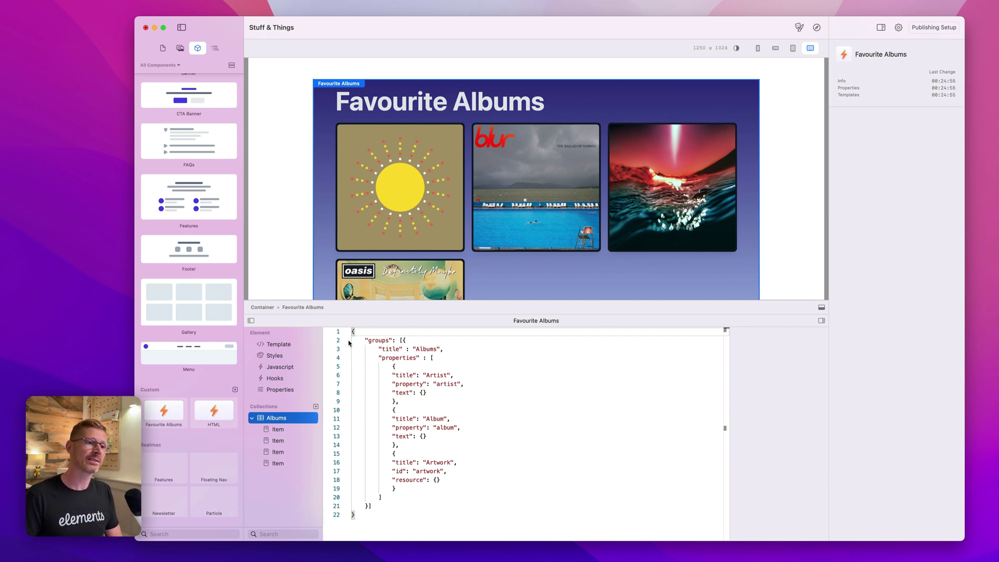
pyautogui.scroll(-3, 530, 214)
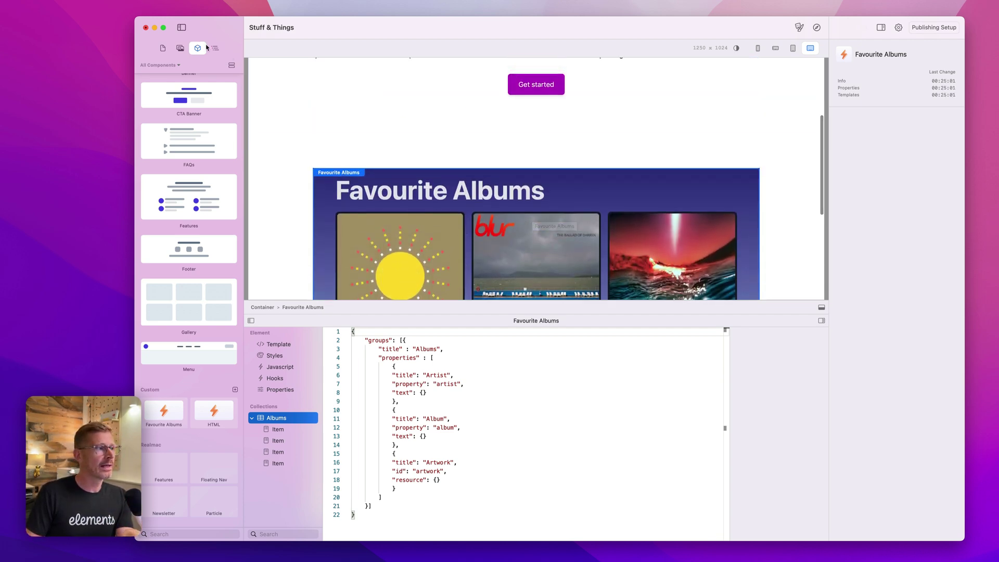
pyautogui.scroll(10, 187, 156)
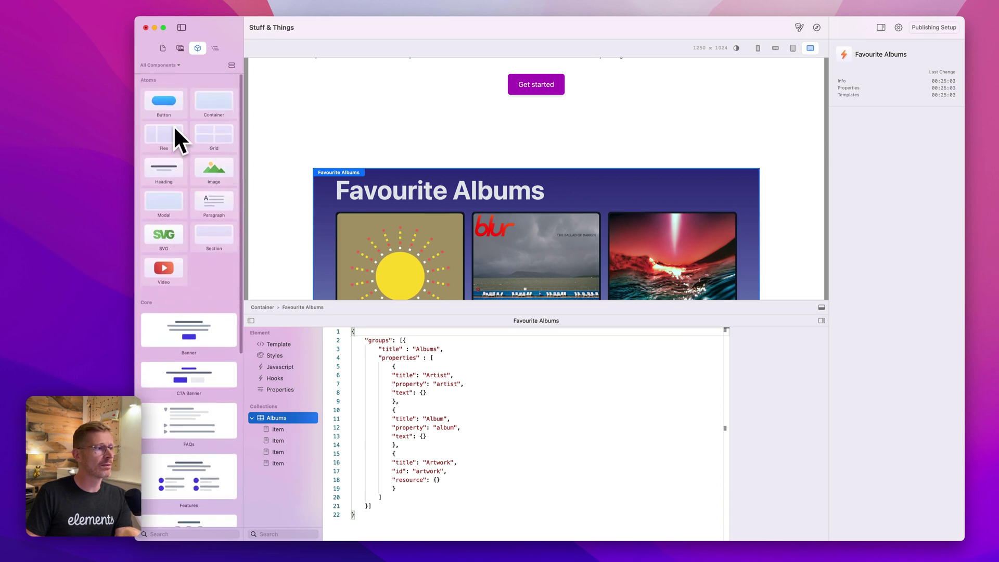
pyautogui.scroll(-5, 596, 174)
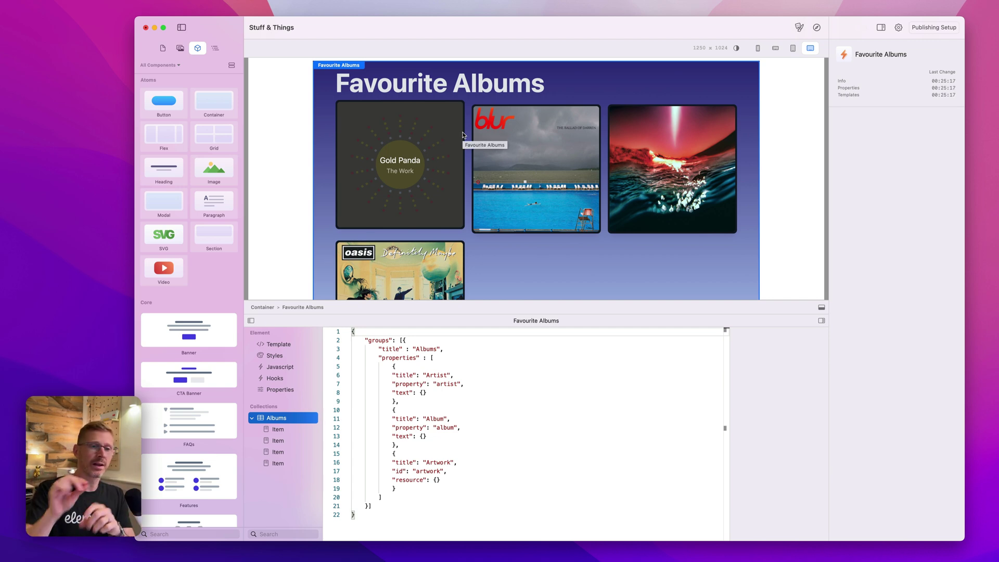
pyautogui.click(279, 345)
pyautogui.scroll(2, 592, 459)
pyautogui.scroll(-3, 592, 459)
pyautogui.click(618, 429)
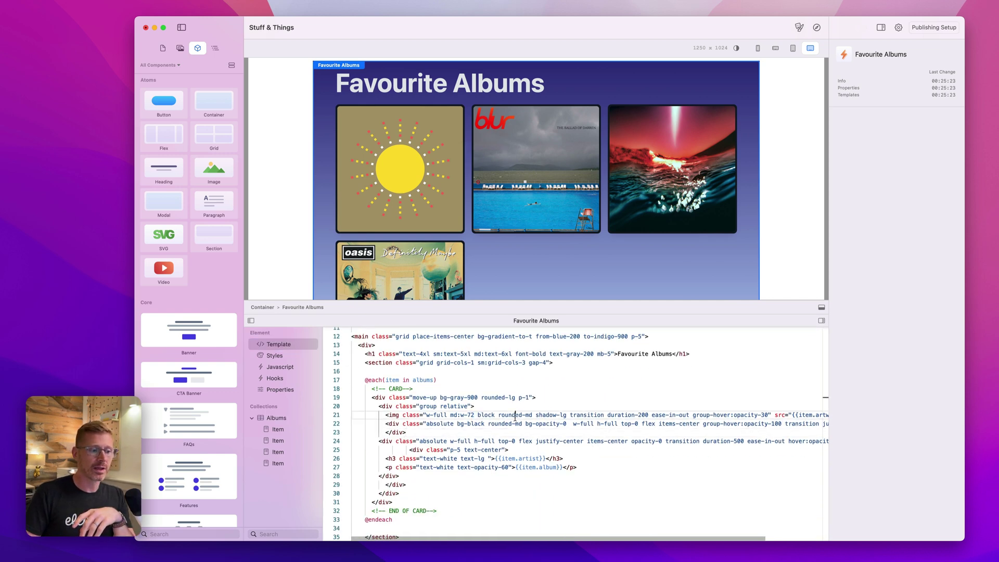
pyautogui.doubleClick(532, 415)
pyautogui.write('md')
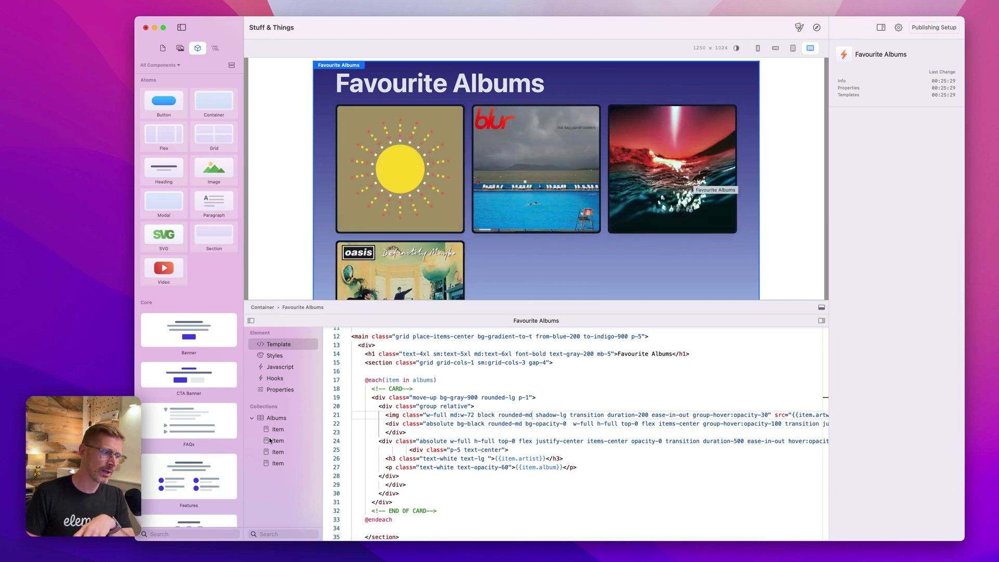
pyautogui.moveTo(279, 420)
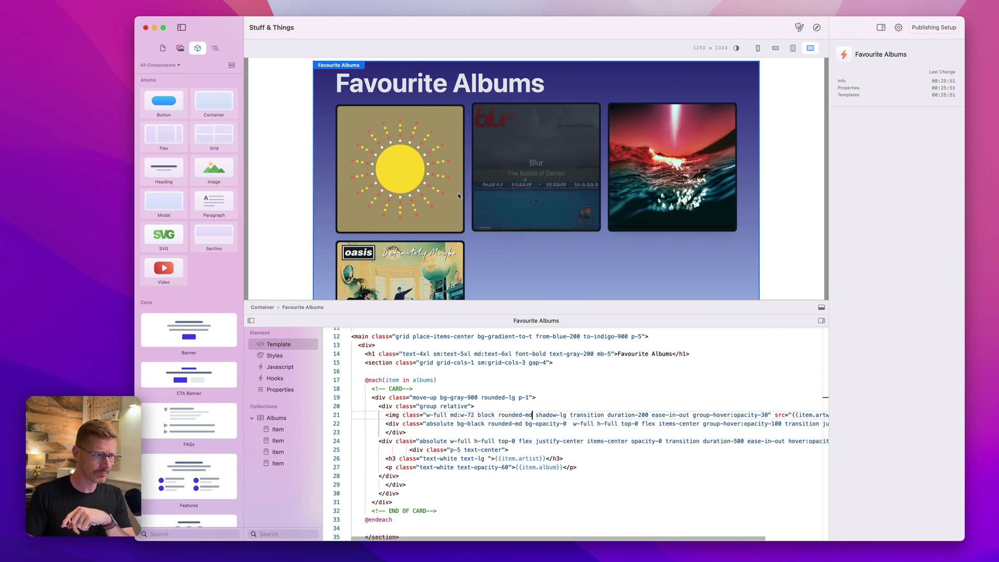
pyautogui.scroll(5, 690, 391)
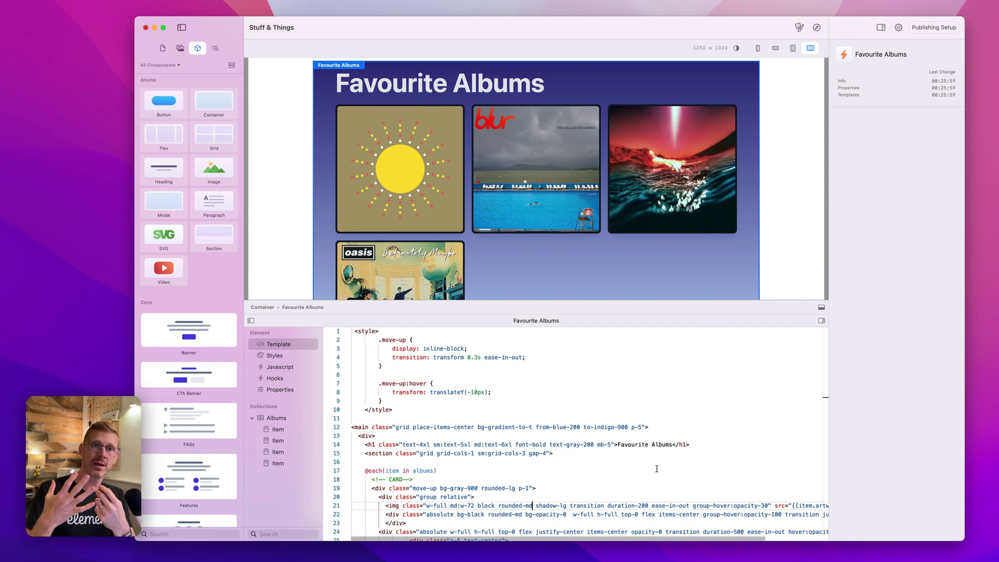
# Step: Hide the code editor and open the site theme's color settings
pyautogui.click(822, 307)
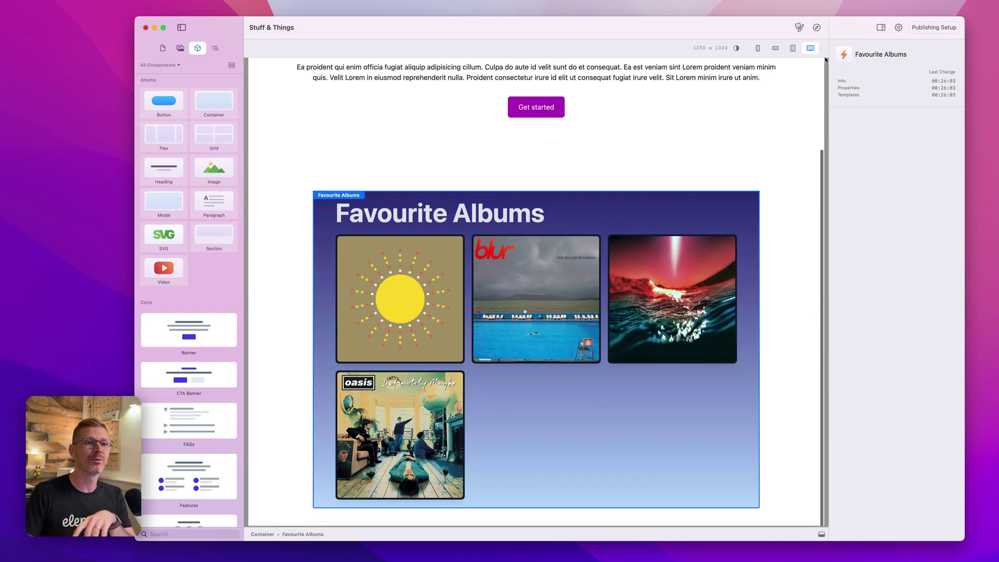
pyautogui.click(800, 29)
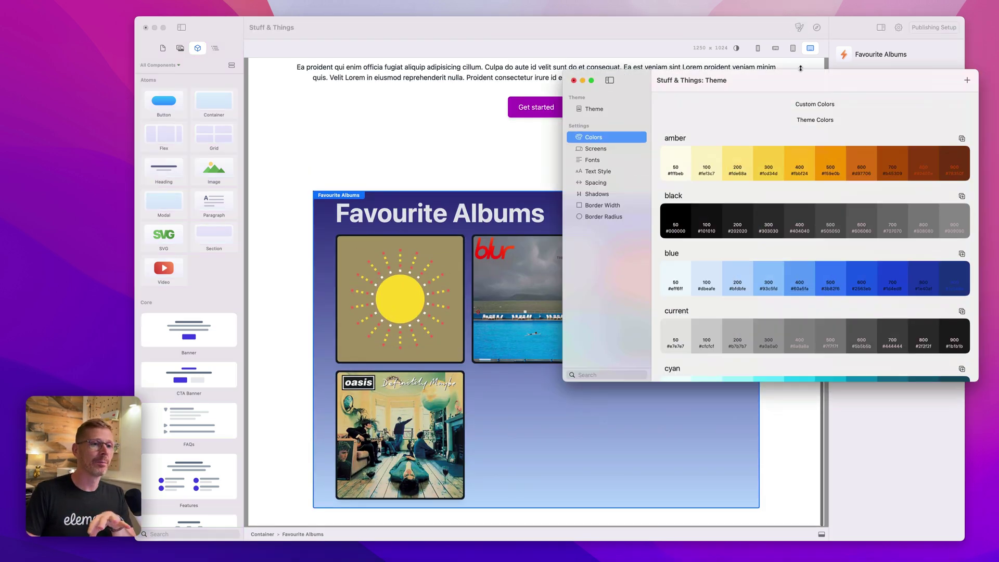
pyautogui.moveTo(802, 78); pyautogui.dragTo(845, 110)
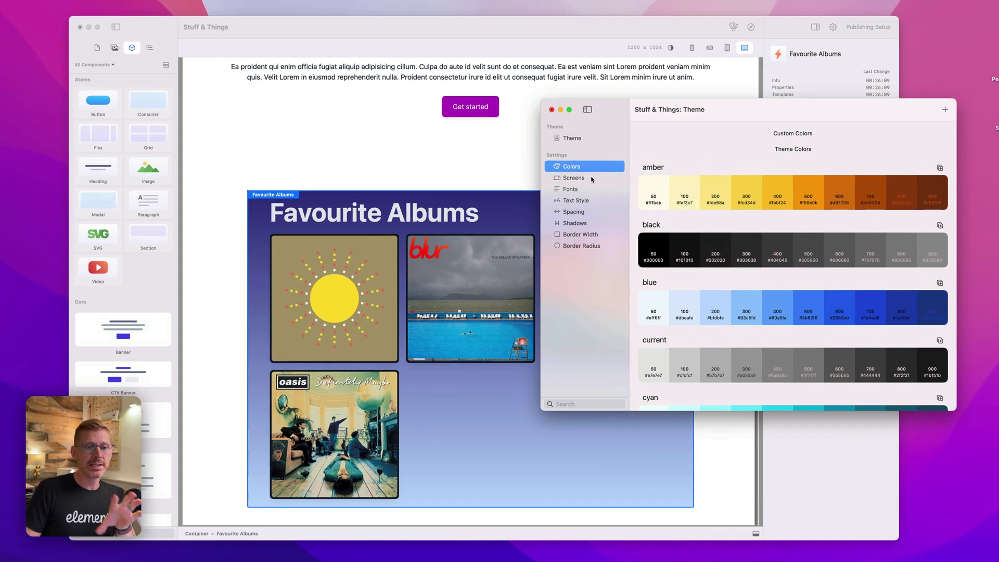
# Step: Bring back the Favourite Albums template code and inspect the gradient color classes on the main element
pyautogui.click(449, 213)
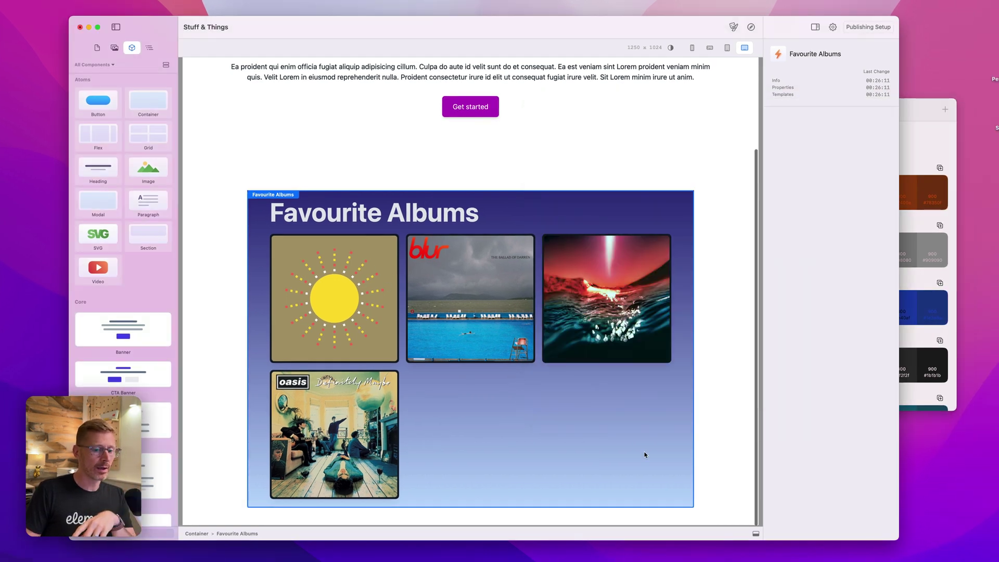
pyautogui.click(755, 533)
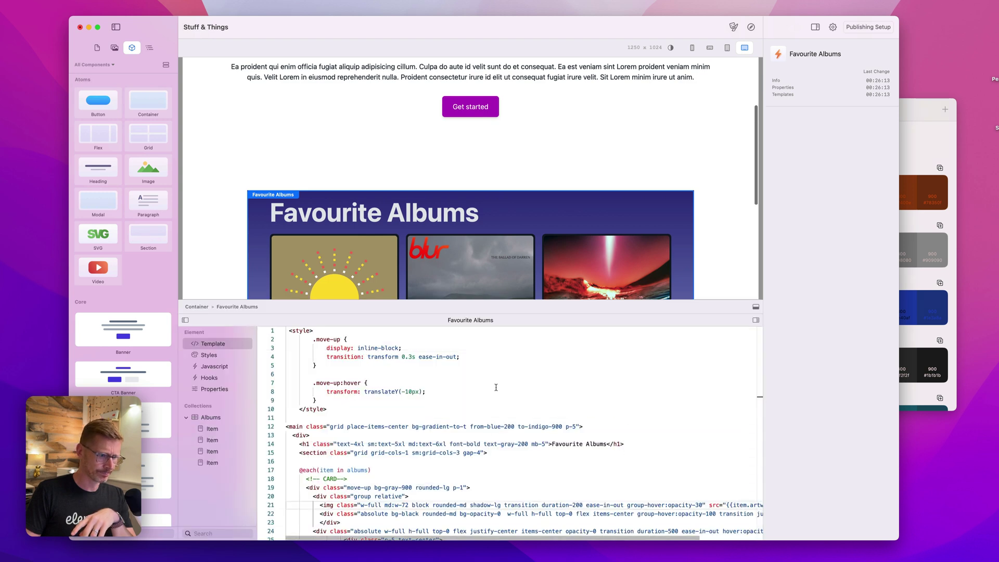
pyautogui.scroll(-3, 496, 387)
pyautogui.scroll(3, 496, 387)
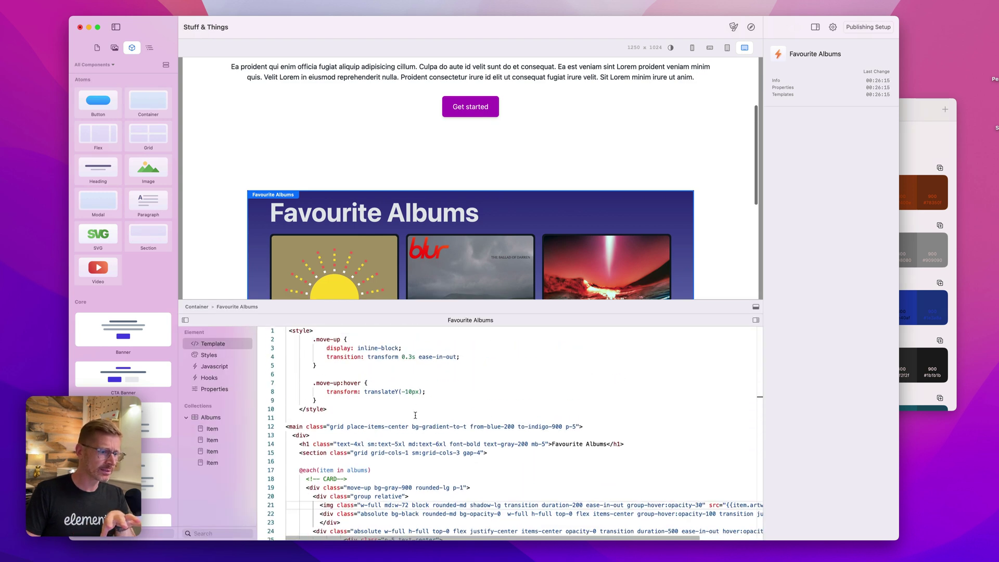
pyautogui.moveTo(512, 427); pyautogui.dragTo(484, 427)
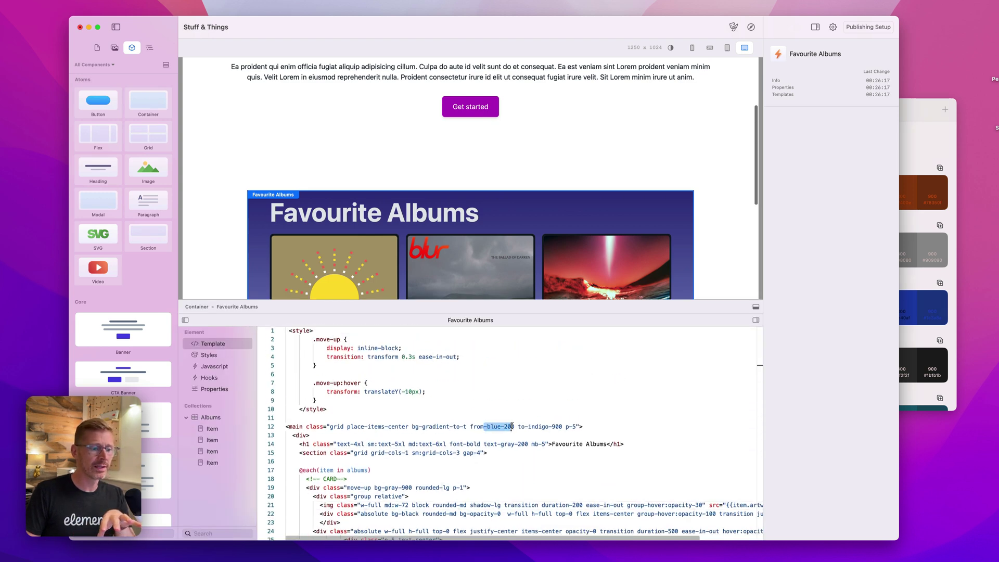
pyautogui.moveTo(412, 426); pyautogui.dragTo(466, 427)
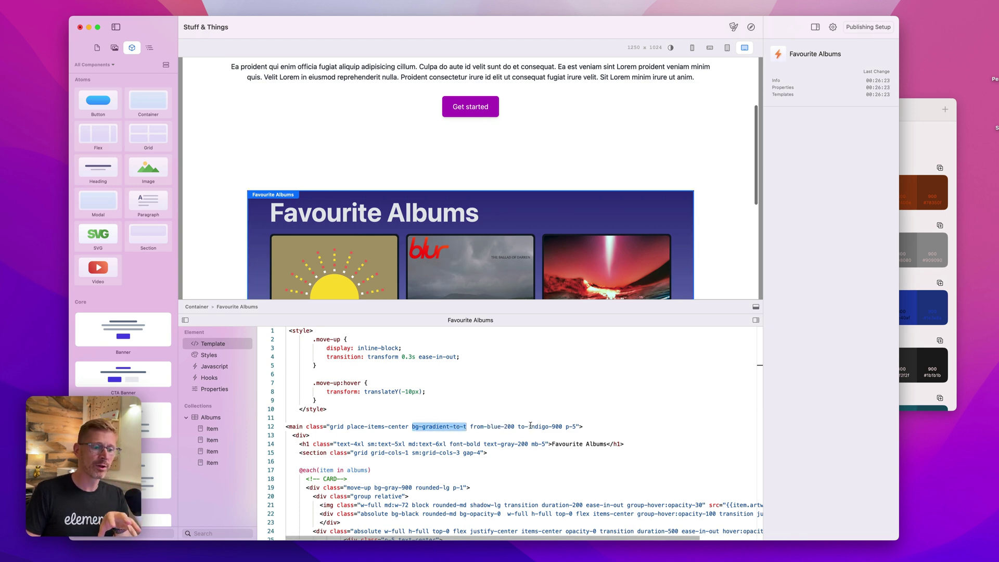
# Step: Return to the theme colors and duplicate the blue palette as a custom color
pyautogui.click(924, 120)
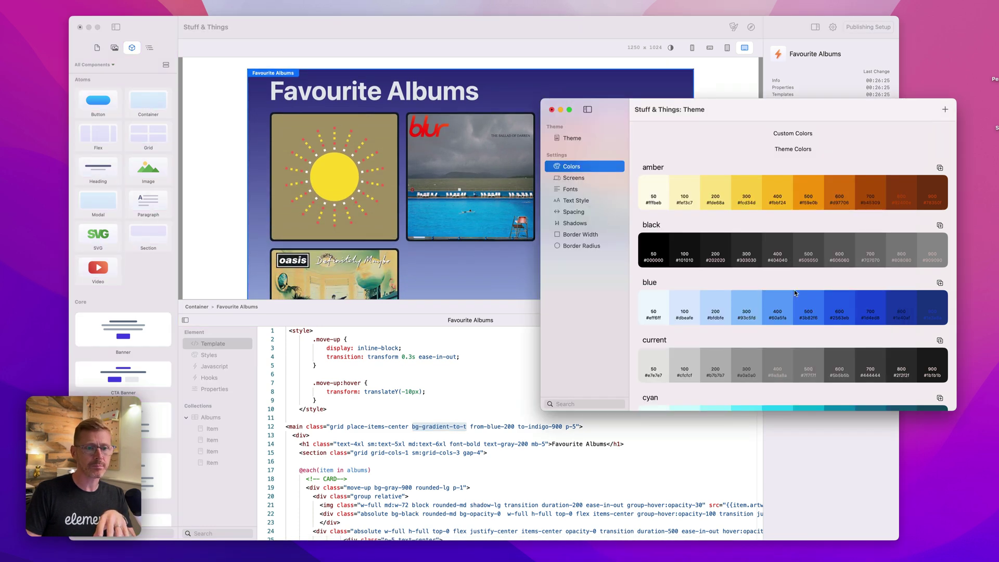
pyautogui.scroll(-2, 820, 312)
pyautogui.scroll(2, 821, 312)
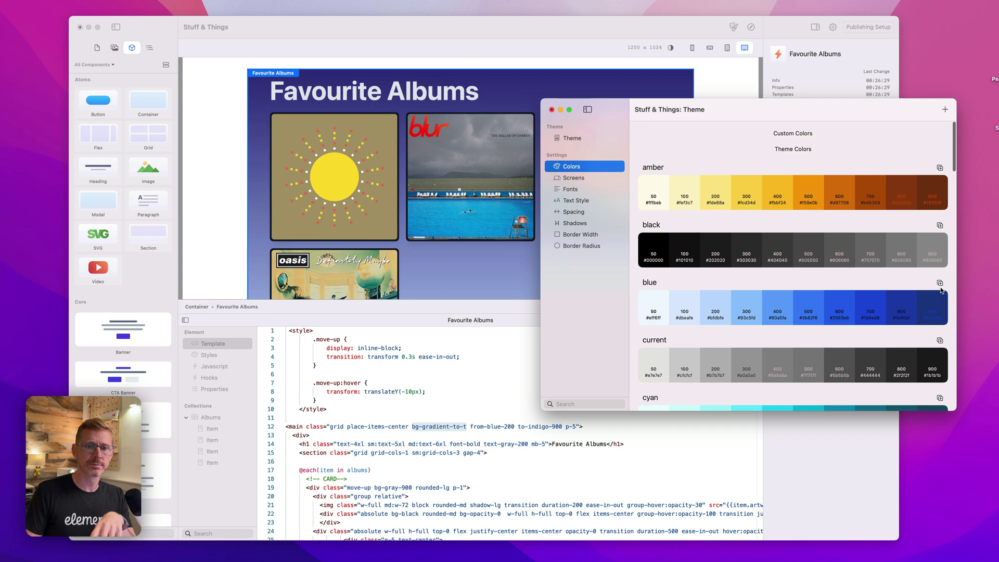
pyautogui.click(940, 284)
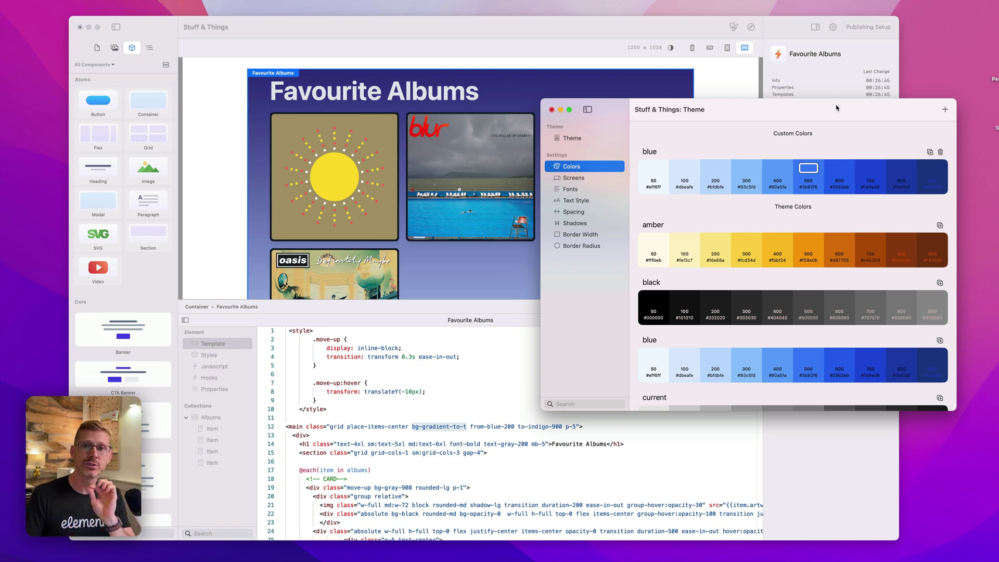
# Step: Change the custom blue palette's 500 shade to a vivid purple and check the album section's gradient
pyautogui.moveTo(836, 107); pyautogui.dragTo(868, 216)
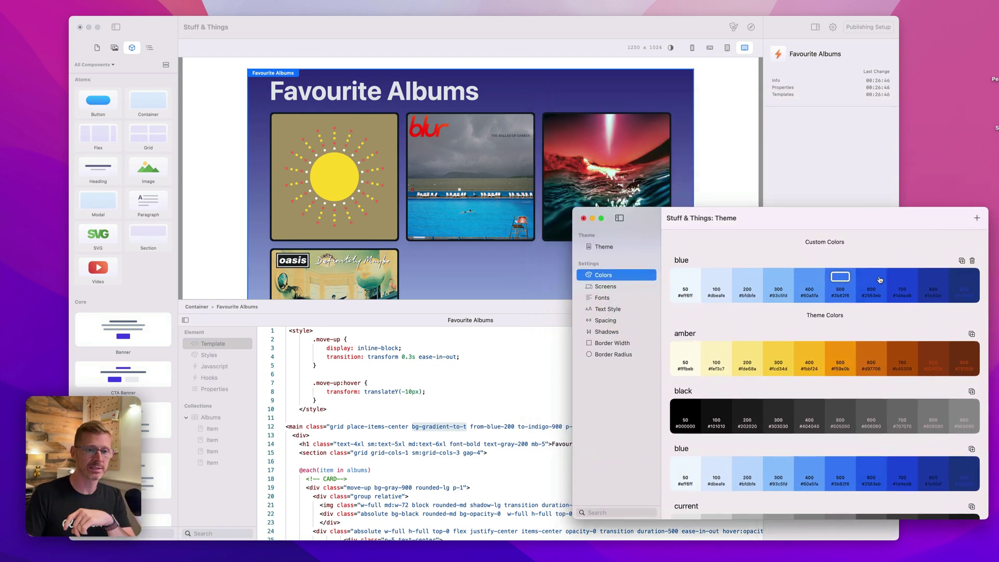
pyautogui.click(843, 280)
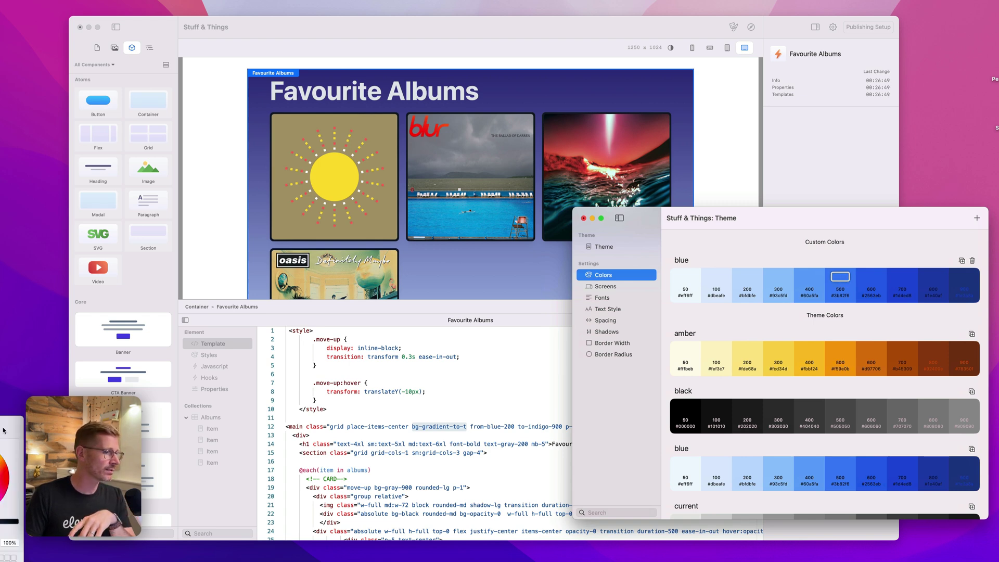
pyautogui.moveTo(4, 431); pyautogui.dragTo(759, 278)
pyautogui.click(732, 348)
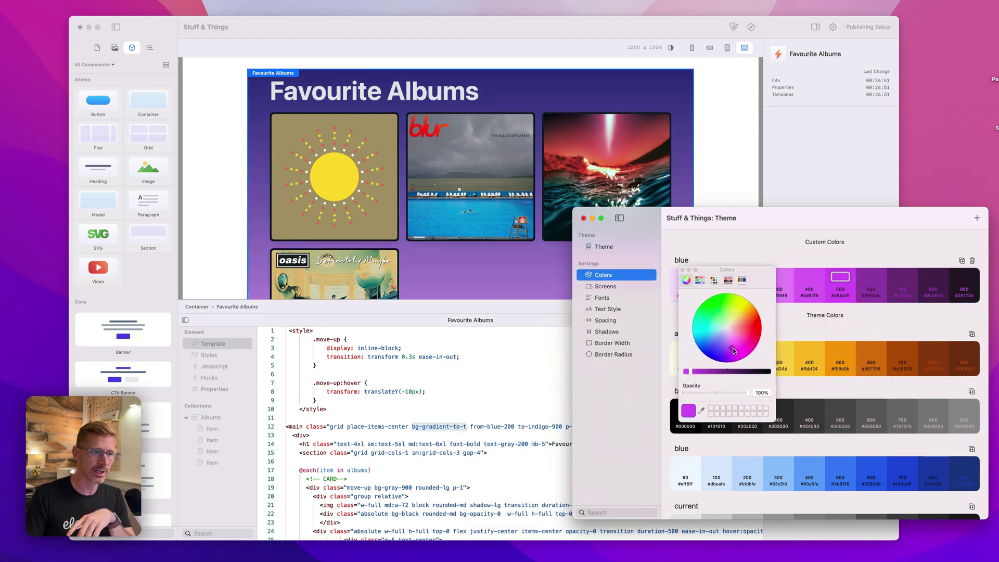
pyautogui.moveTo(733, 350); pyautogui.dragTo(731, 356)
pyautogui.scroll(-3, 448, 249)
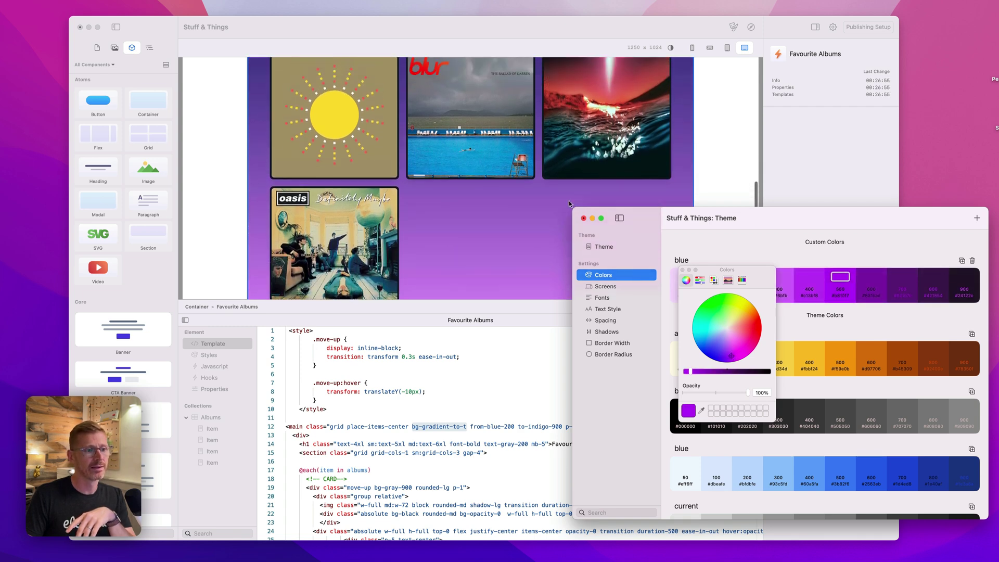
pyautogui.click(683, 269)
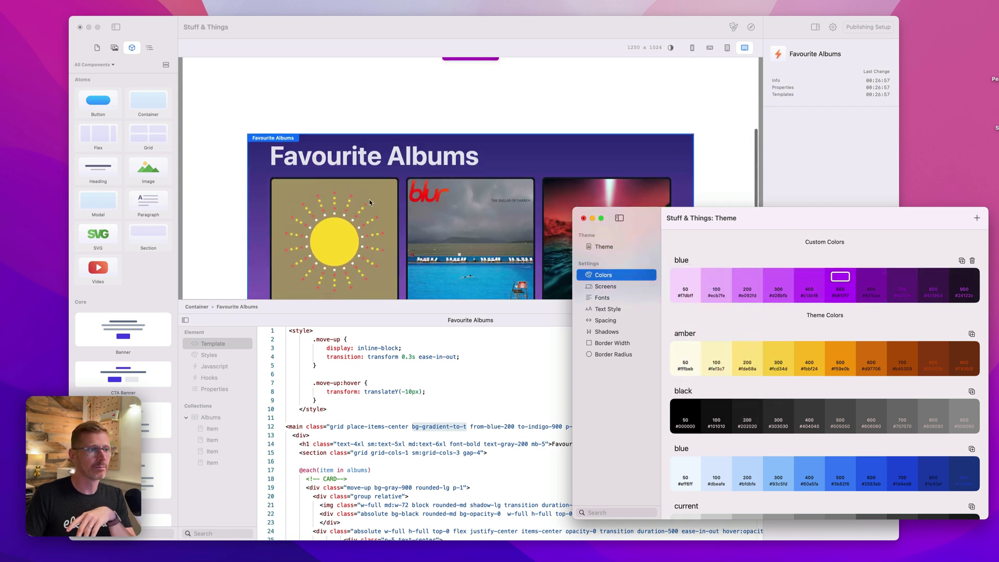
# Step: Duplicate the theme's indigo palette as a second custom color
pyautogui.scroll(-5, 786, 447)
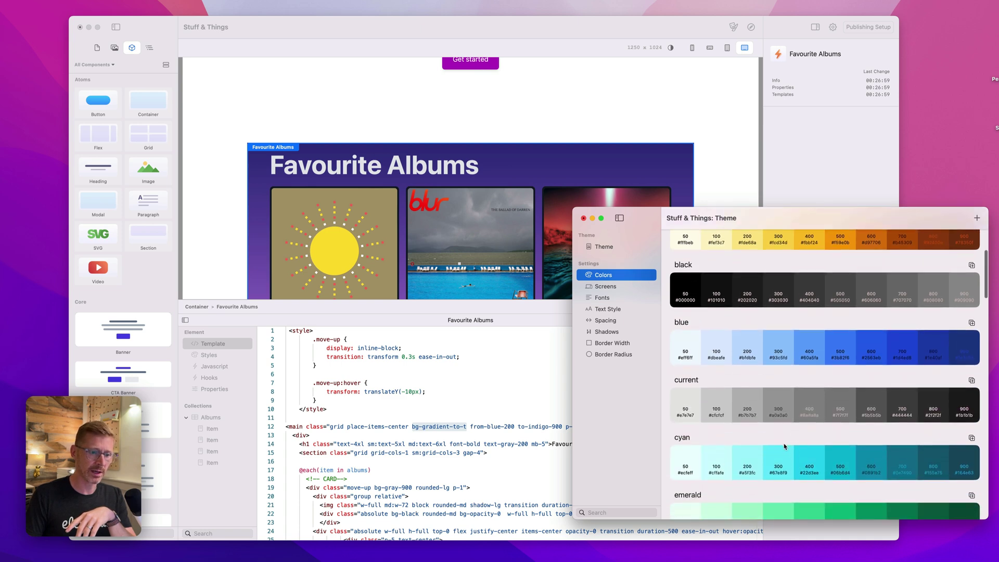
pyautogui.scroll(-8, 785, 446)
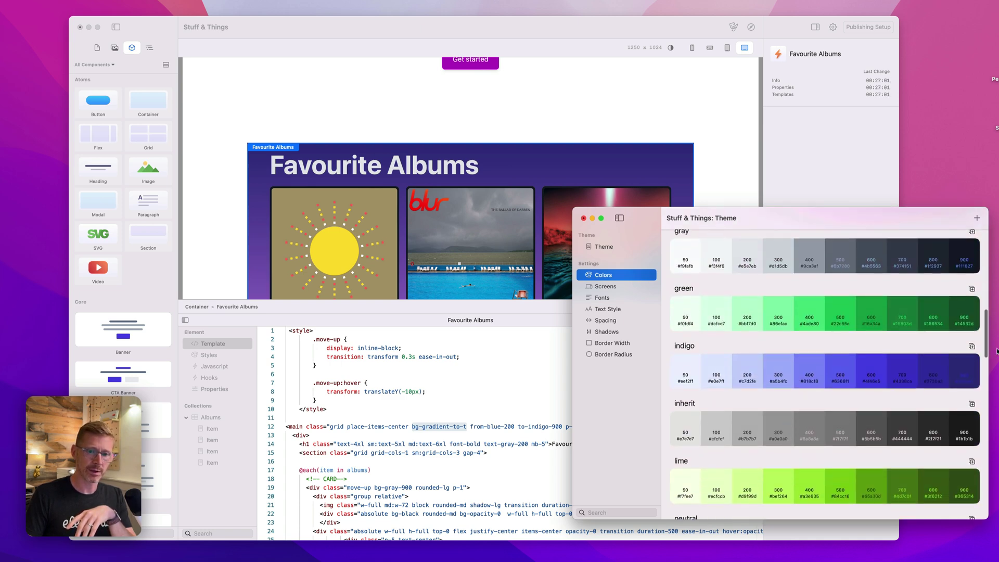
pyautogui.scroll(15, 973, 349)
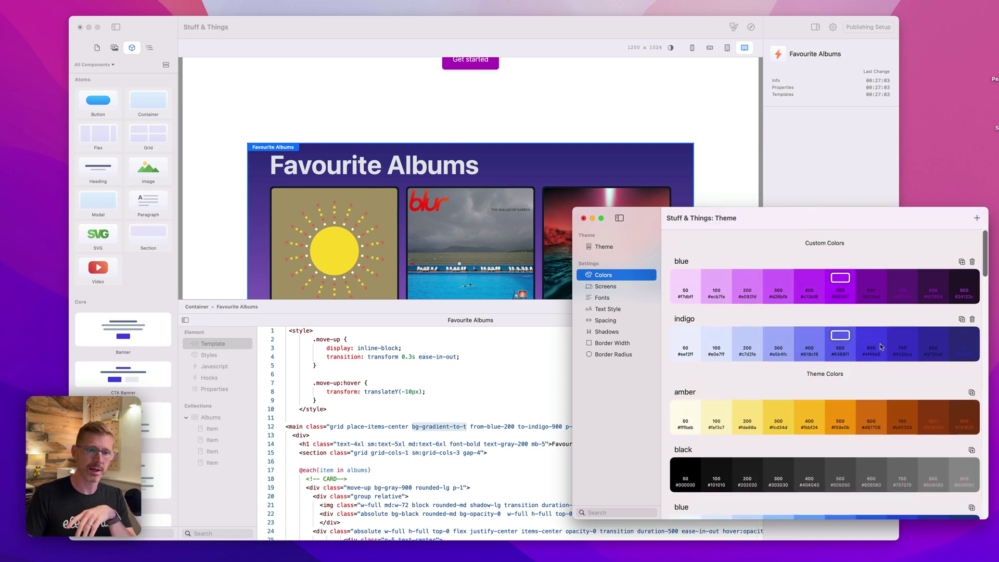
# Step: Try lime green for the custom indigo palette's 500 shade, then set it to light blue
pyautogui.click(839, 341)
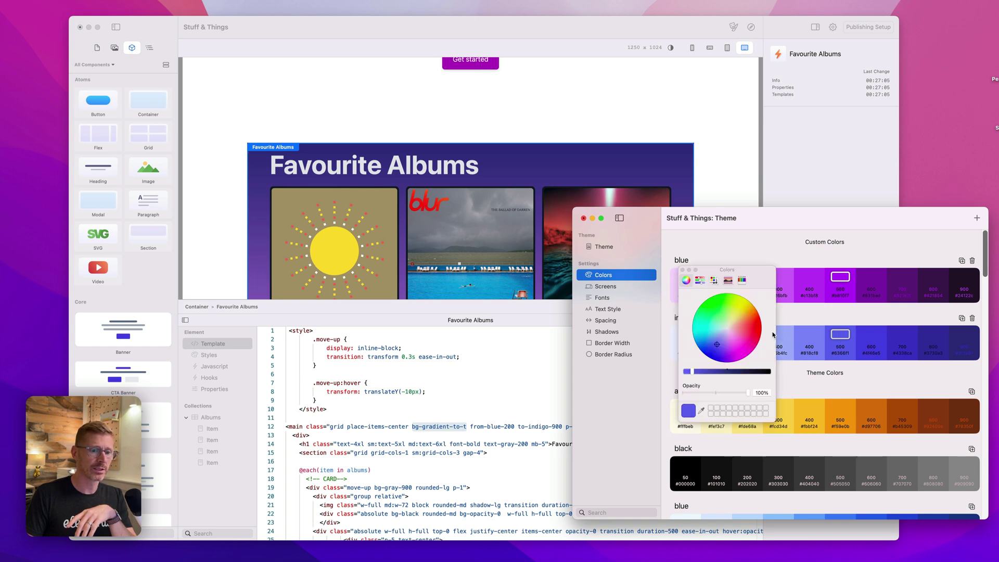
pyautogui.moveTo(735, 351)
pyautogui.mouseDown()
pyautogui.moveTo(749, 336)
pyautogui.moveTo(752, 303)
pyautogui.moveTo(733, 304)
pyautogui.mouseUp()
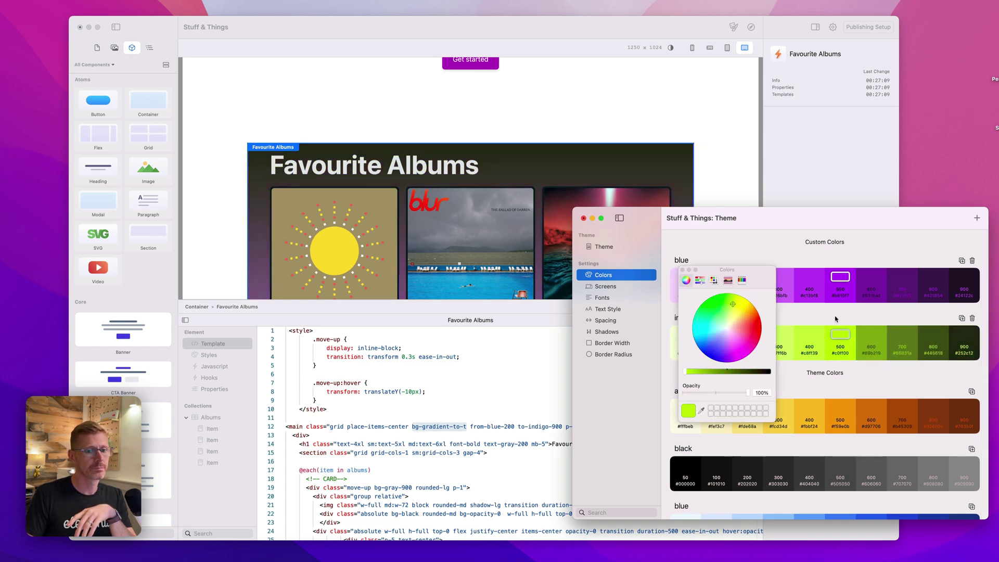
pyautogui.moveTo(729, 355)
pyautogui.mouseDown()
pyautogui.moveTo(698, 326)
pyautogui.moveTo(712, 308)
pyautogui.moveTo(740, 337)
pyautogui.moveTo(714, 334)
pyautogui.mouseUp()
pyautogui.moveTo(739, 270); pyautogui.dragTo(900, 86)
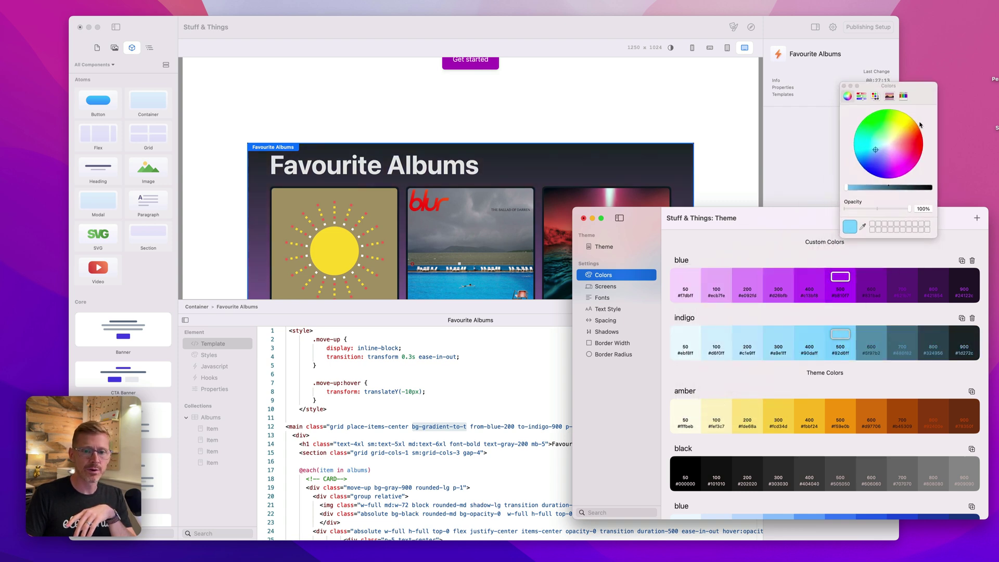
# Step: In the main element's gradient classes, try to-indigo-500 as the end colour, then set it to to-indigo-700
pyautogui.click(544, 424)
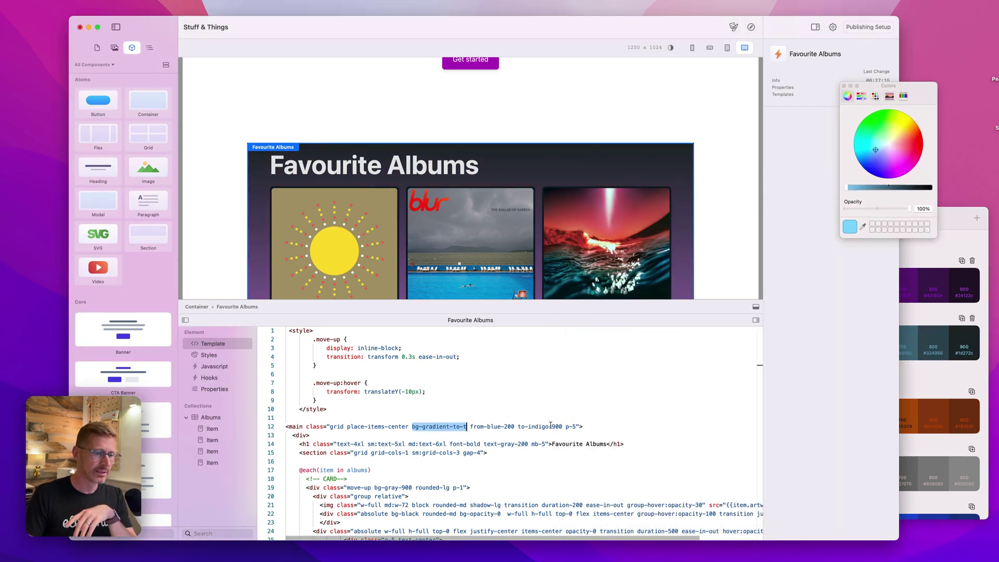
pyautogui.click(551, 426)
pyautogui.press('Delete')
pyautogui.write('5')
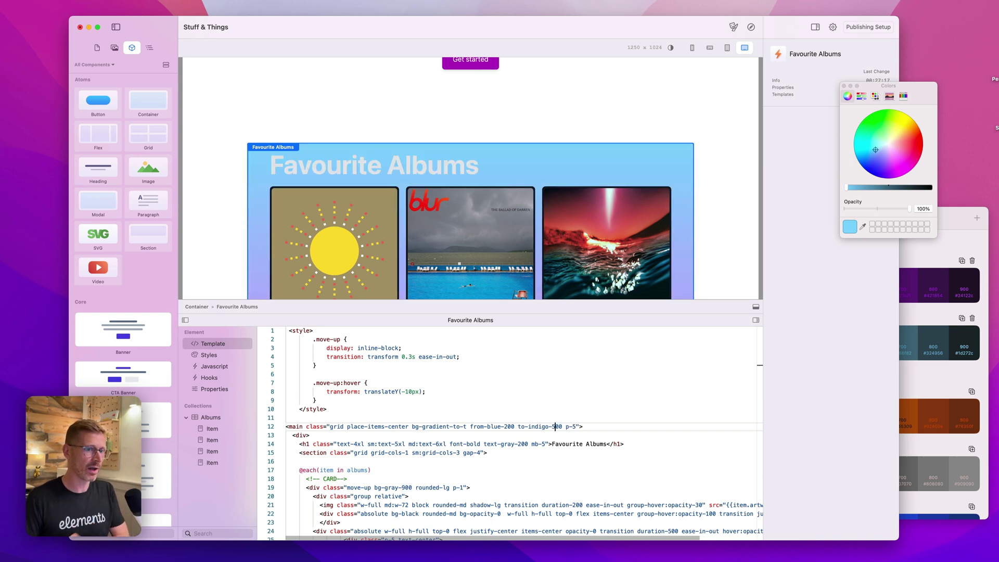
pyautogui.scroll(-2, 603, 239)
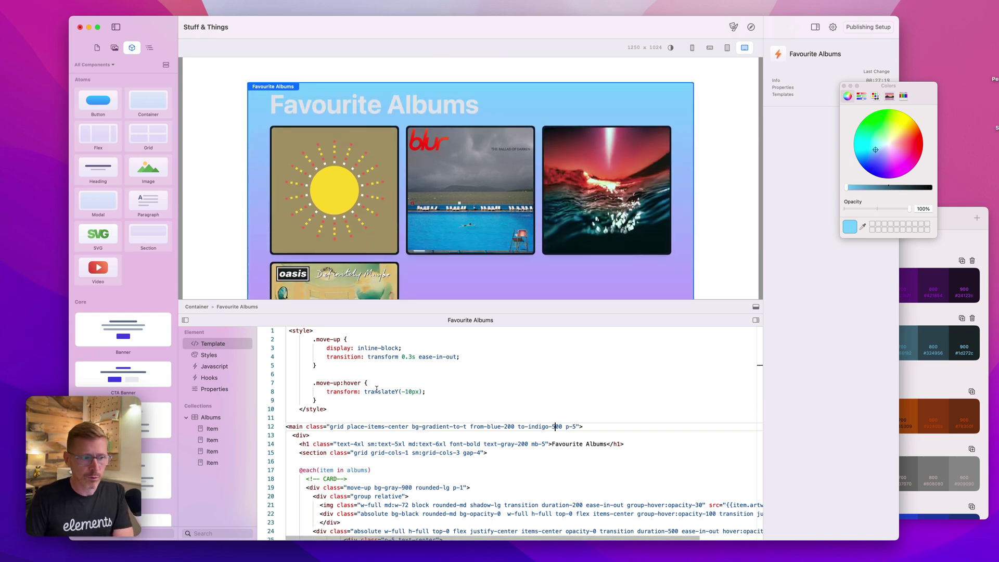
pyautogui.press('BackSpace')
pyautogui.write('7')
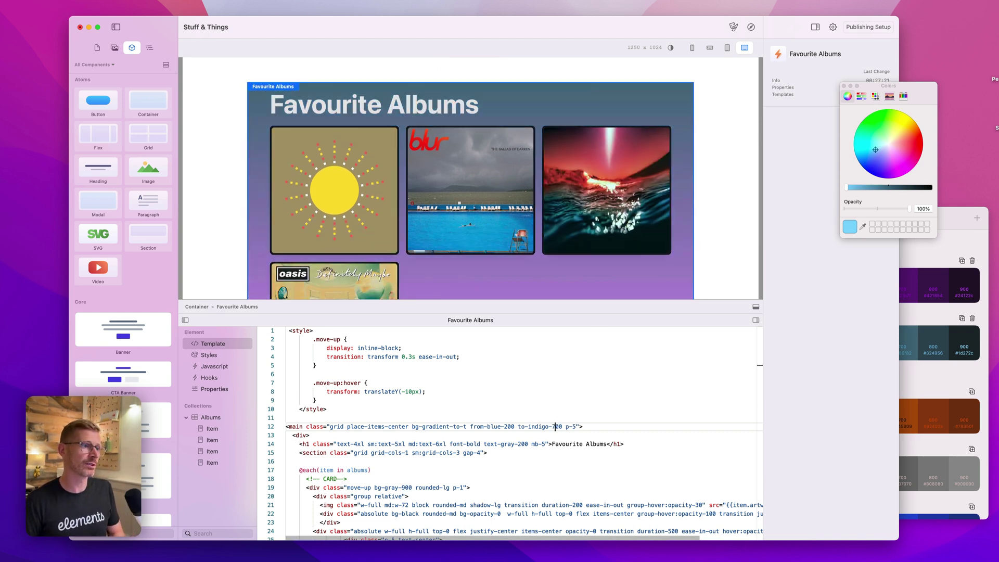
# Step: Change the custom indigo palette's 500 shade to bright magenta, then adjust it to a dark purple
pyautogui.click(960, 219)
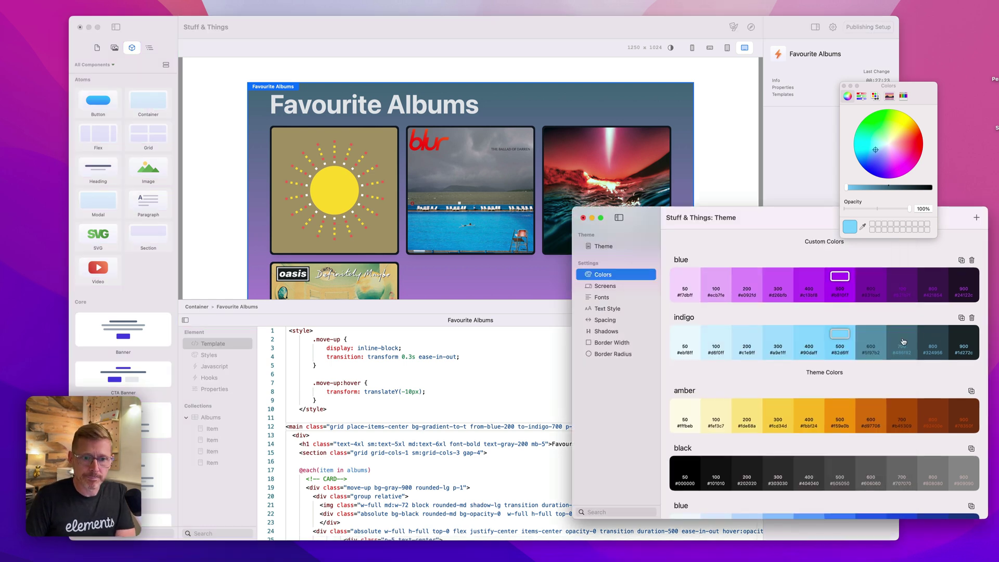
pyautogui.click(903, 175)
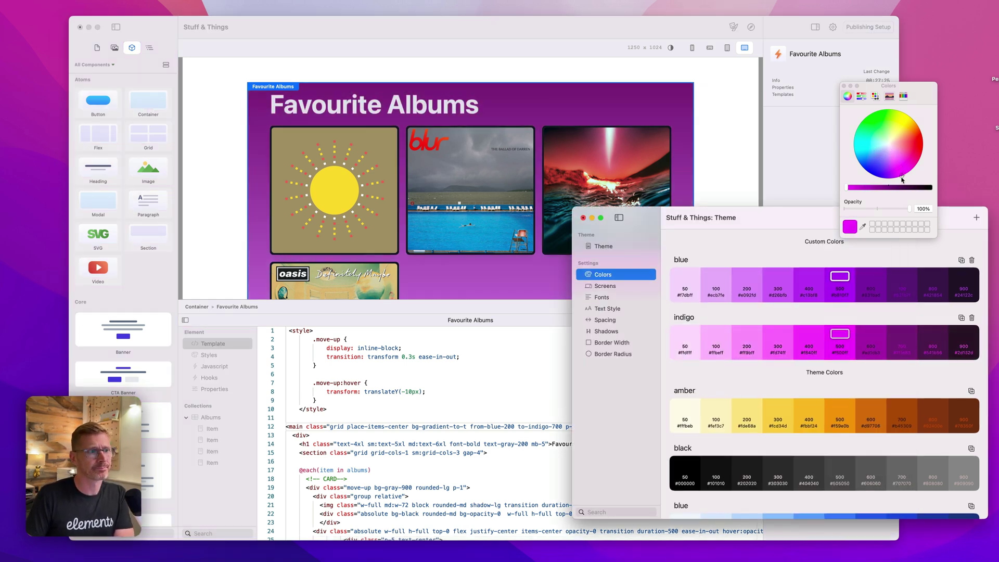
pyautogui.moveTo(905, 176); pyautogui.dragTo(878, 190)
pyautogui.scroll(-1, 728, 203)
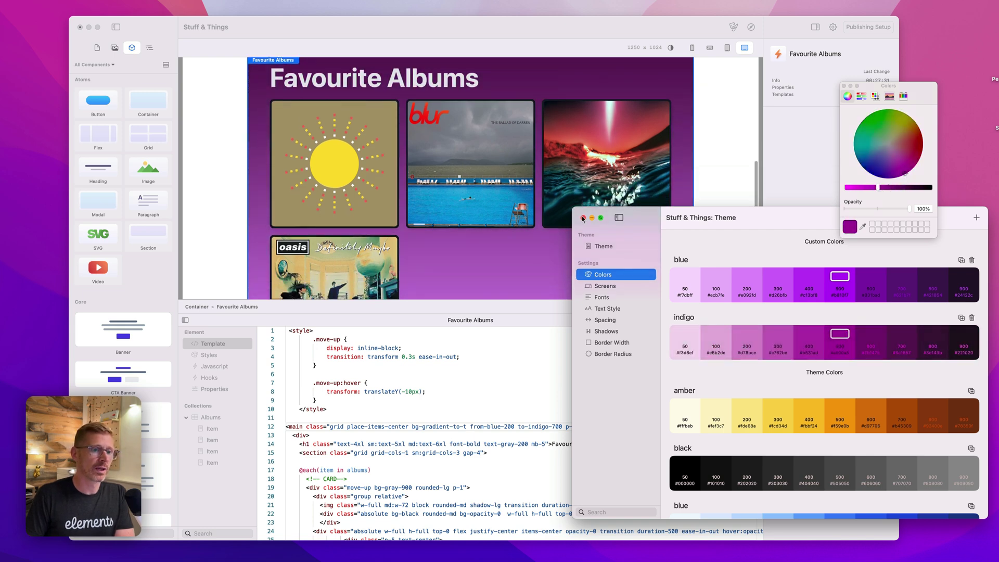
# Step: Close the colour picker and theme settings, and hide the code editor to show the full page preview from the start
pyautogui.click(844, 86)
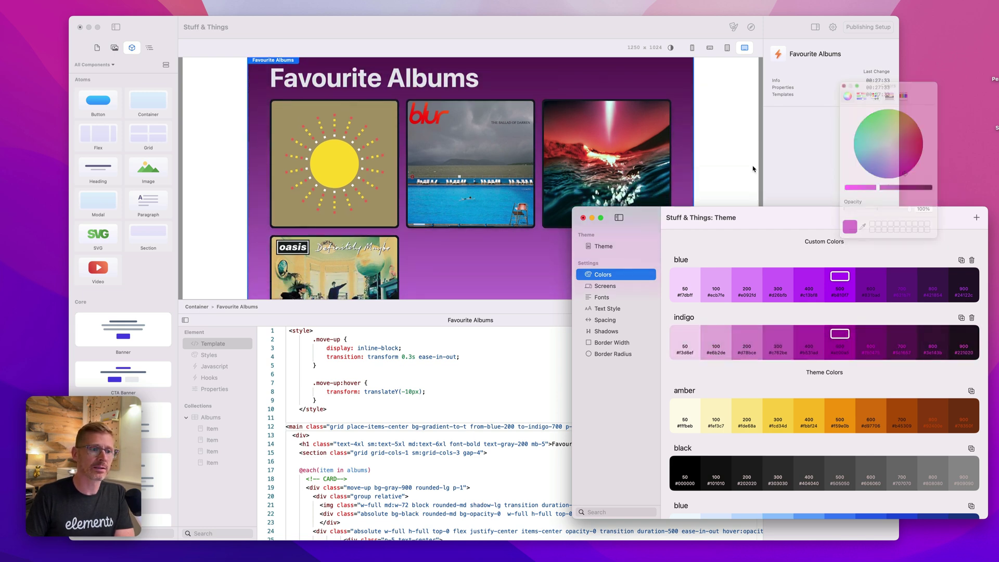
pyautogui.click(583, 218)
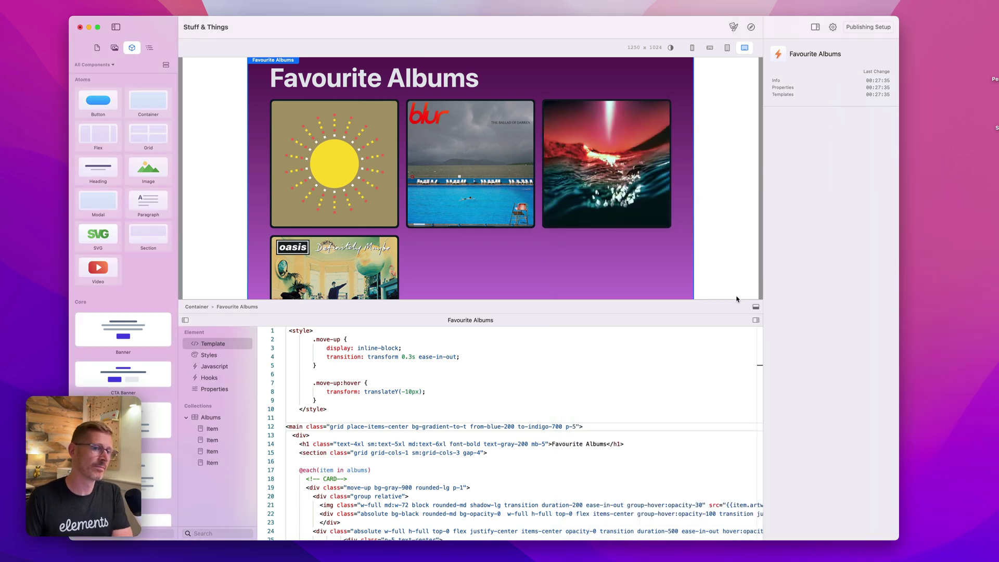
pyautogui.click(756, 306)
pyautogui.scroll(1, 706, 286)
pyautogui.scroll(3, 622, 271)
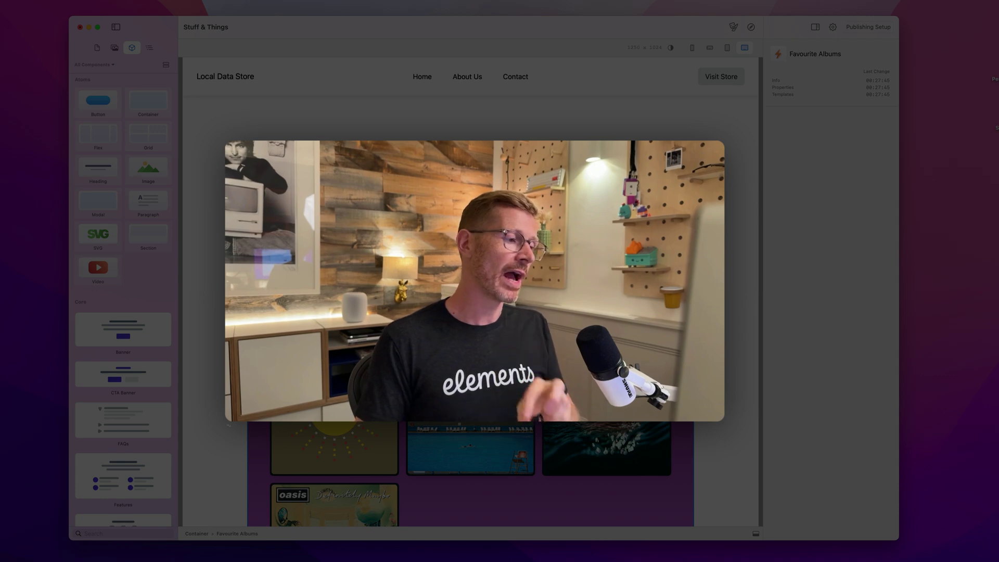
pyautogui.scroll(-4, 124, 404)
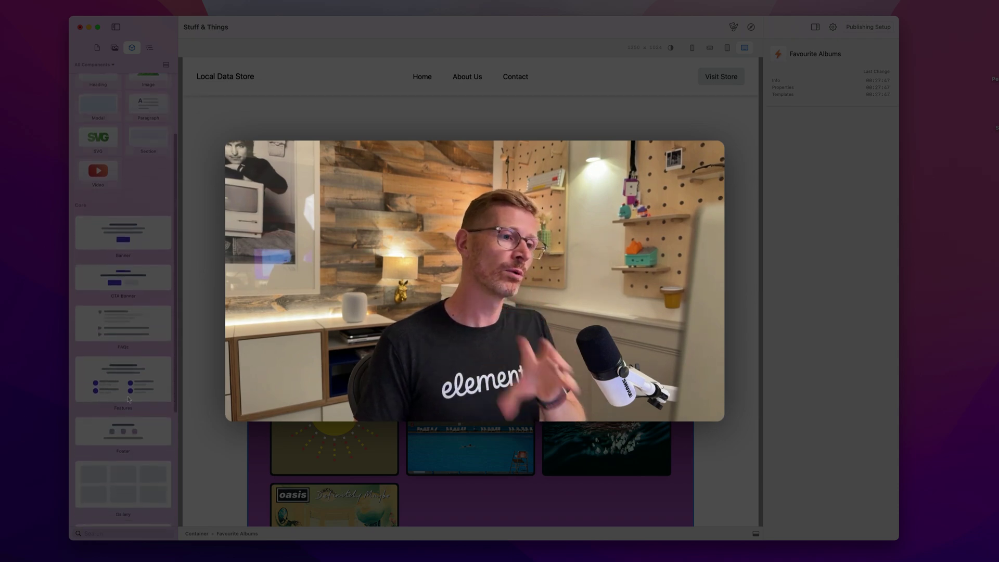